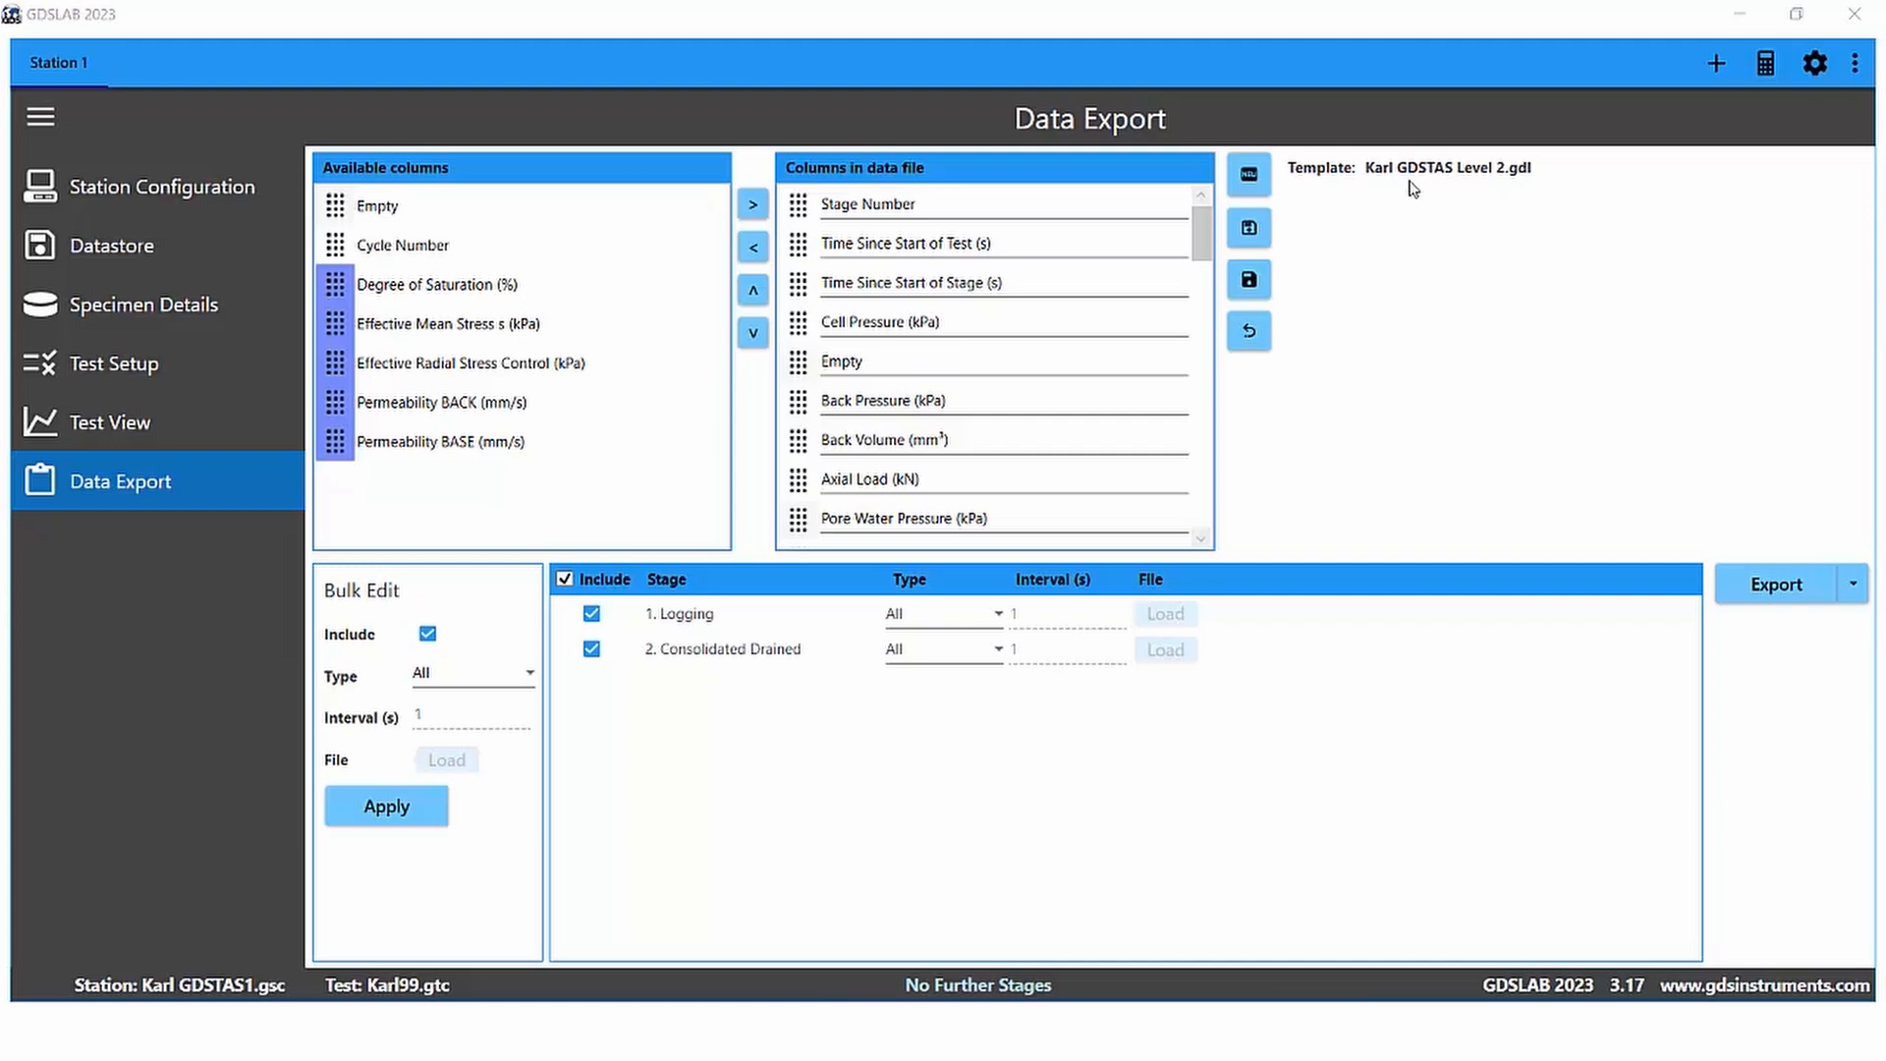
# Step: Start a new, empty data file template, confirming that the current template is cleared
pyautogui.click(42, 118)
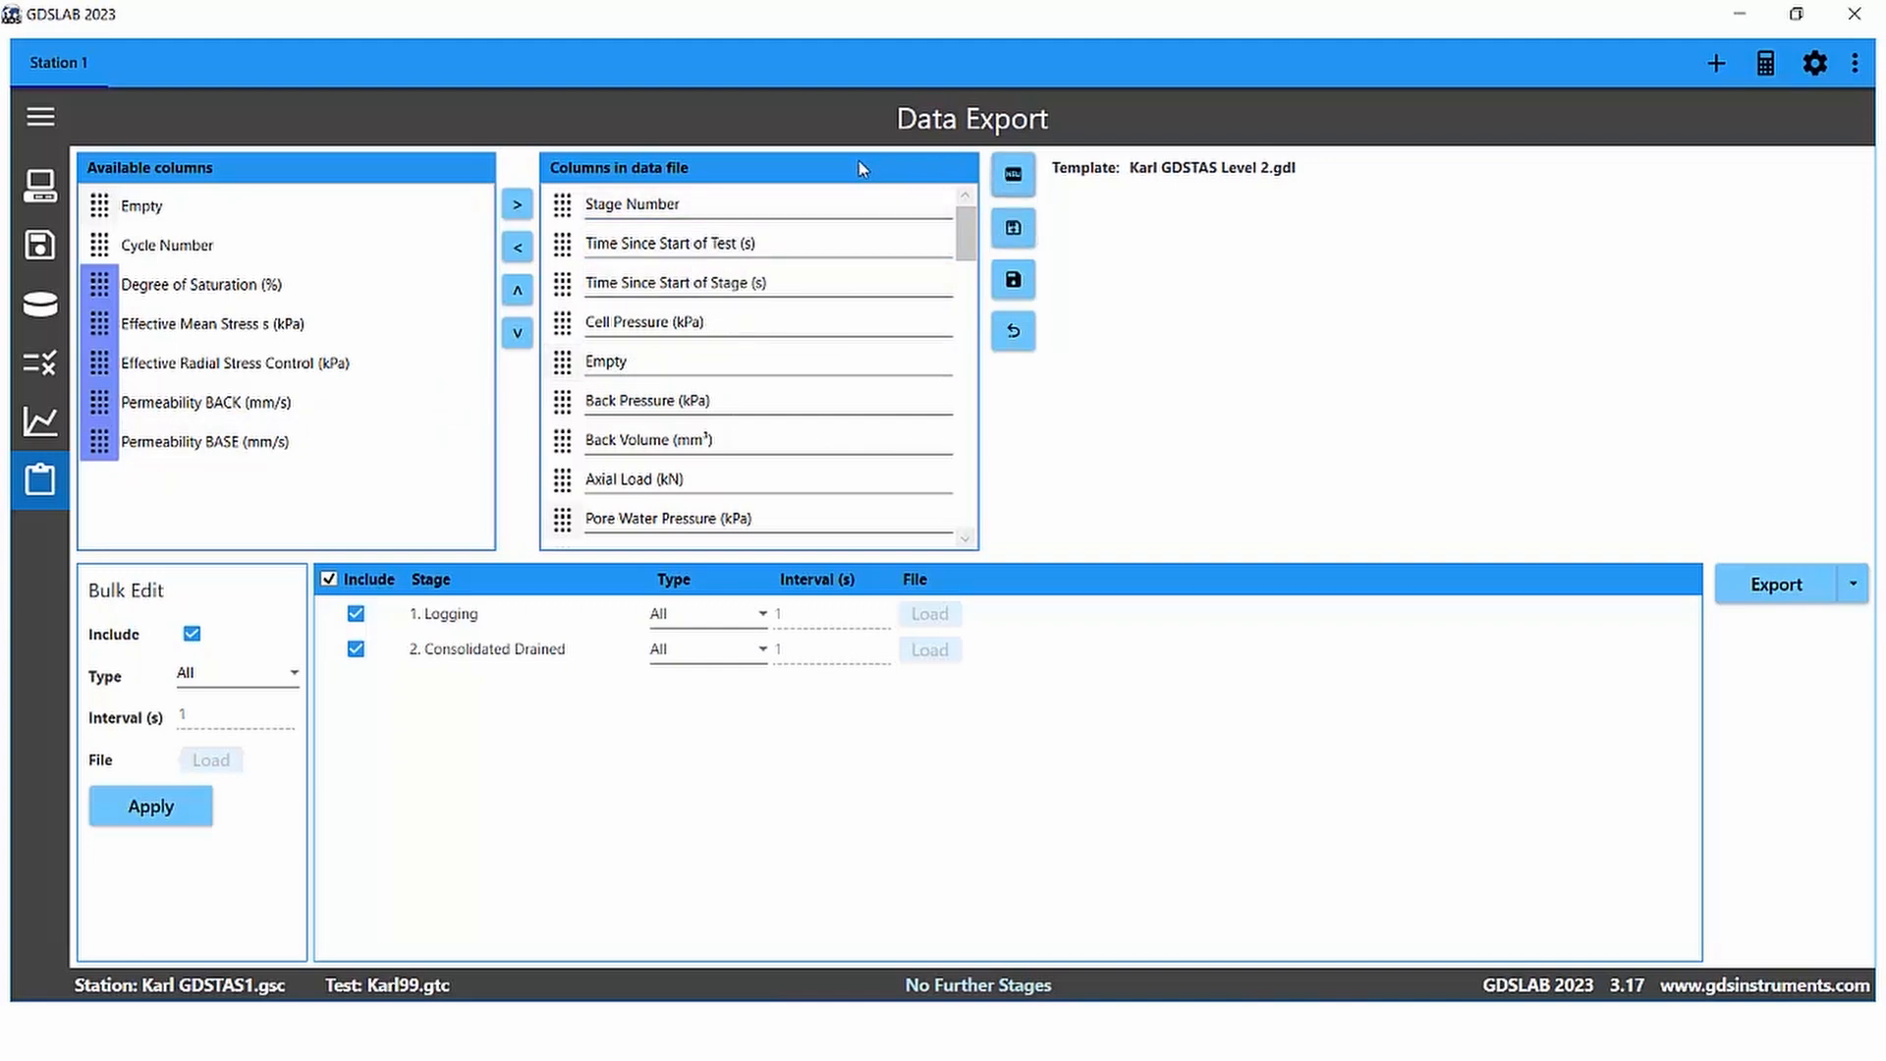
pyautogui.click(1015, 178)
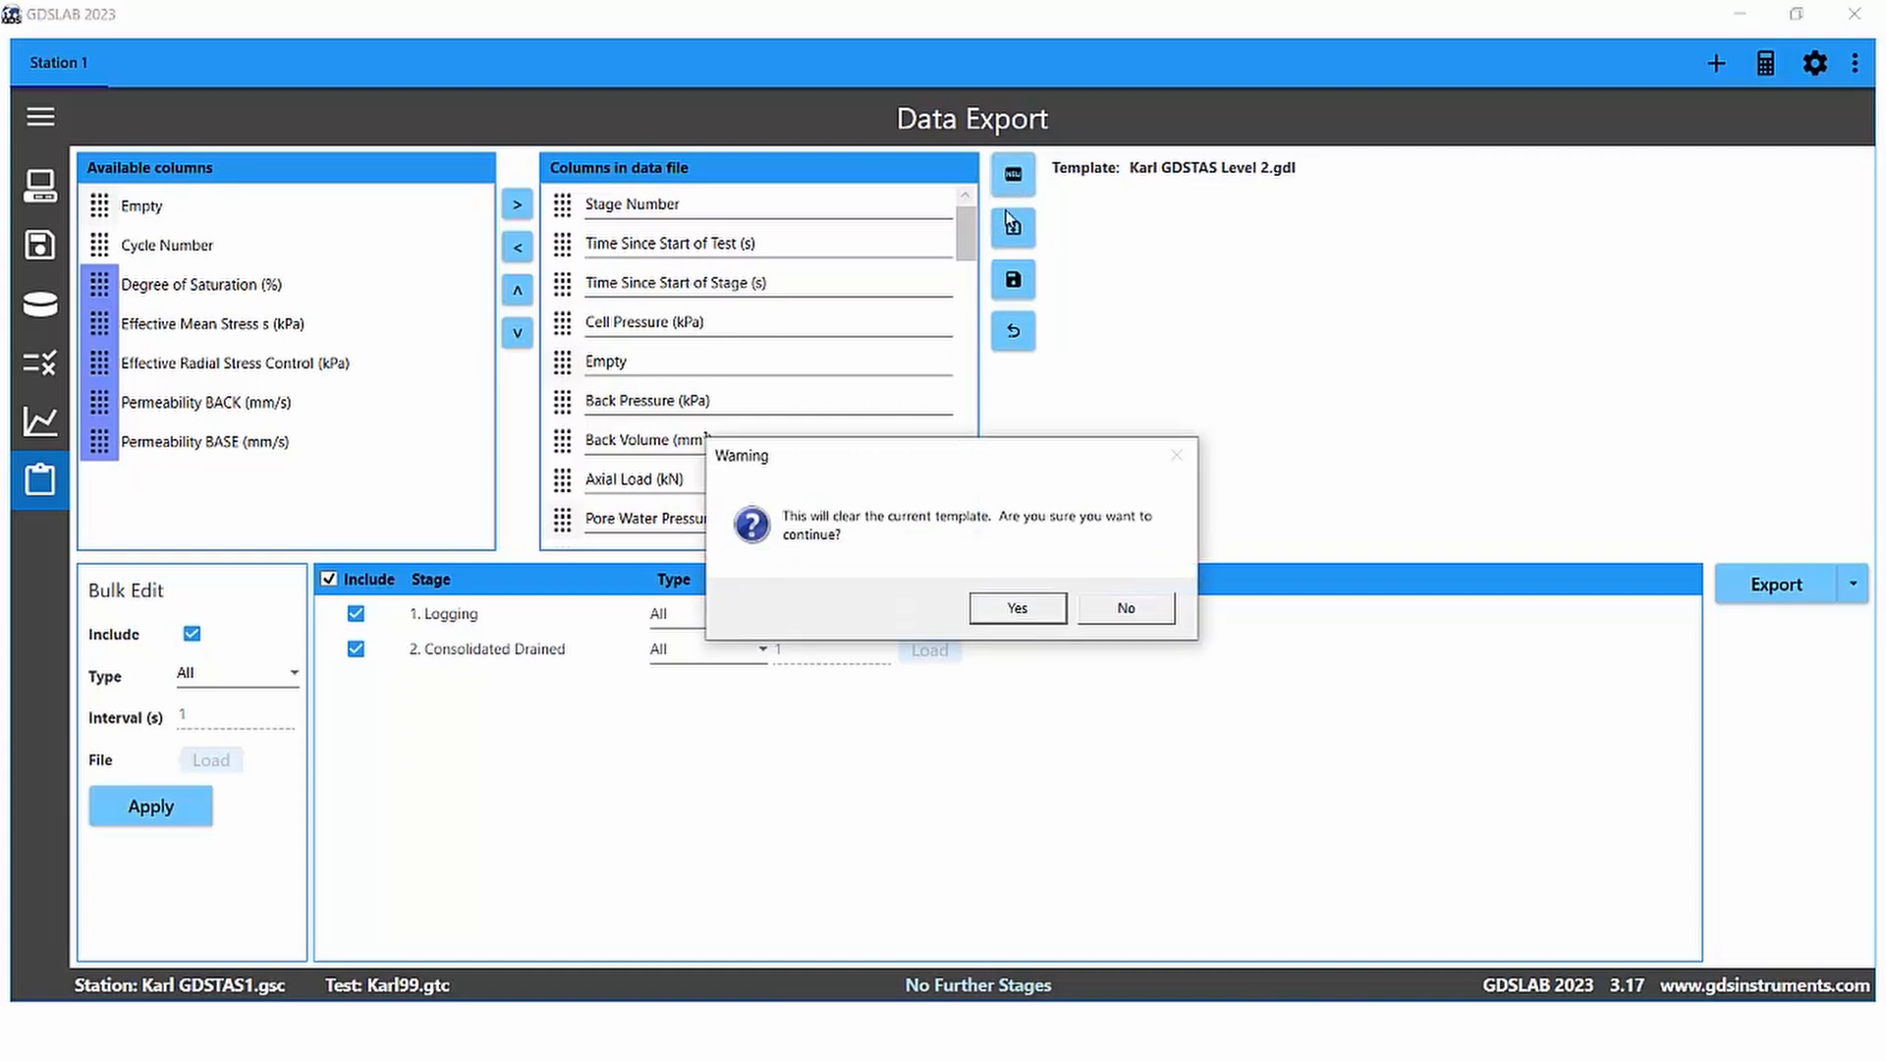
pyautogui.click(1015, 611)
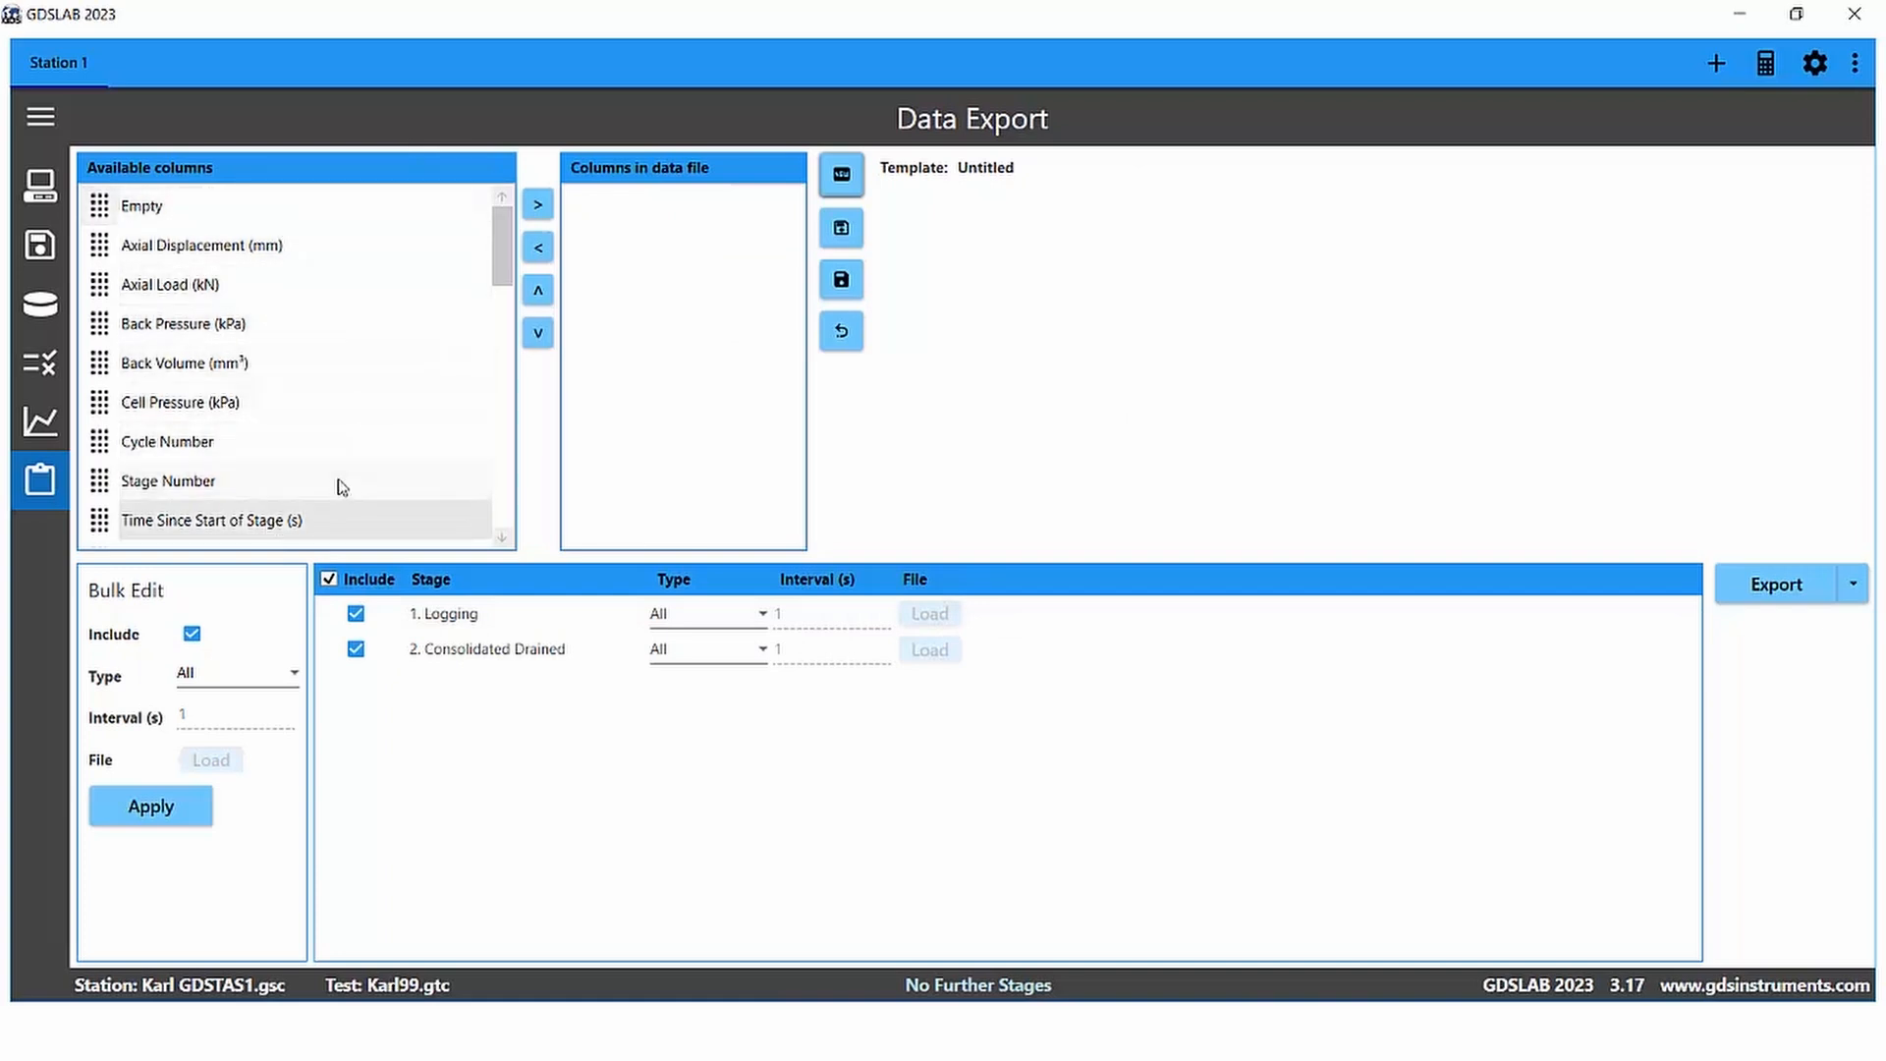
# Step: Review the available columns and the station's configured test parameters before building the template
pyautogui.moveTo(499, 228); pyautogui.dragTo(498, 245)
pyautogui.scroll(1, 498, 246)
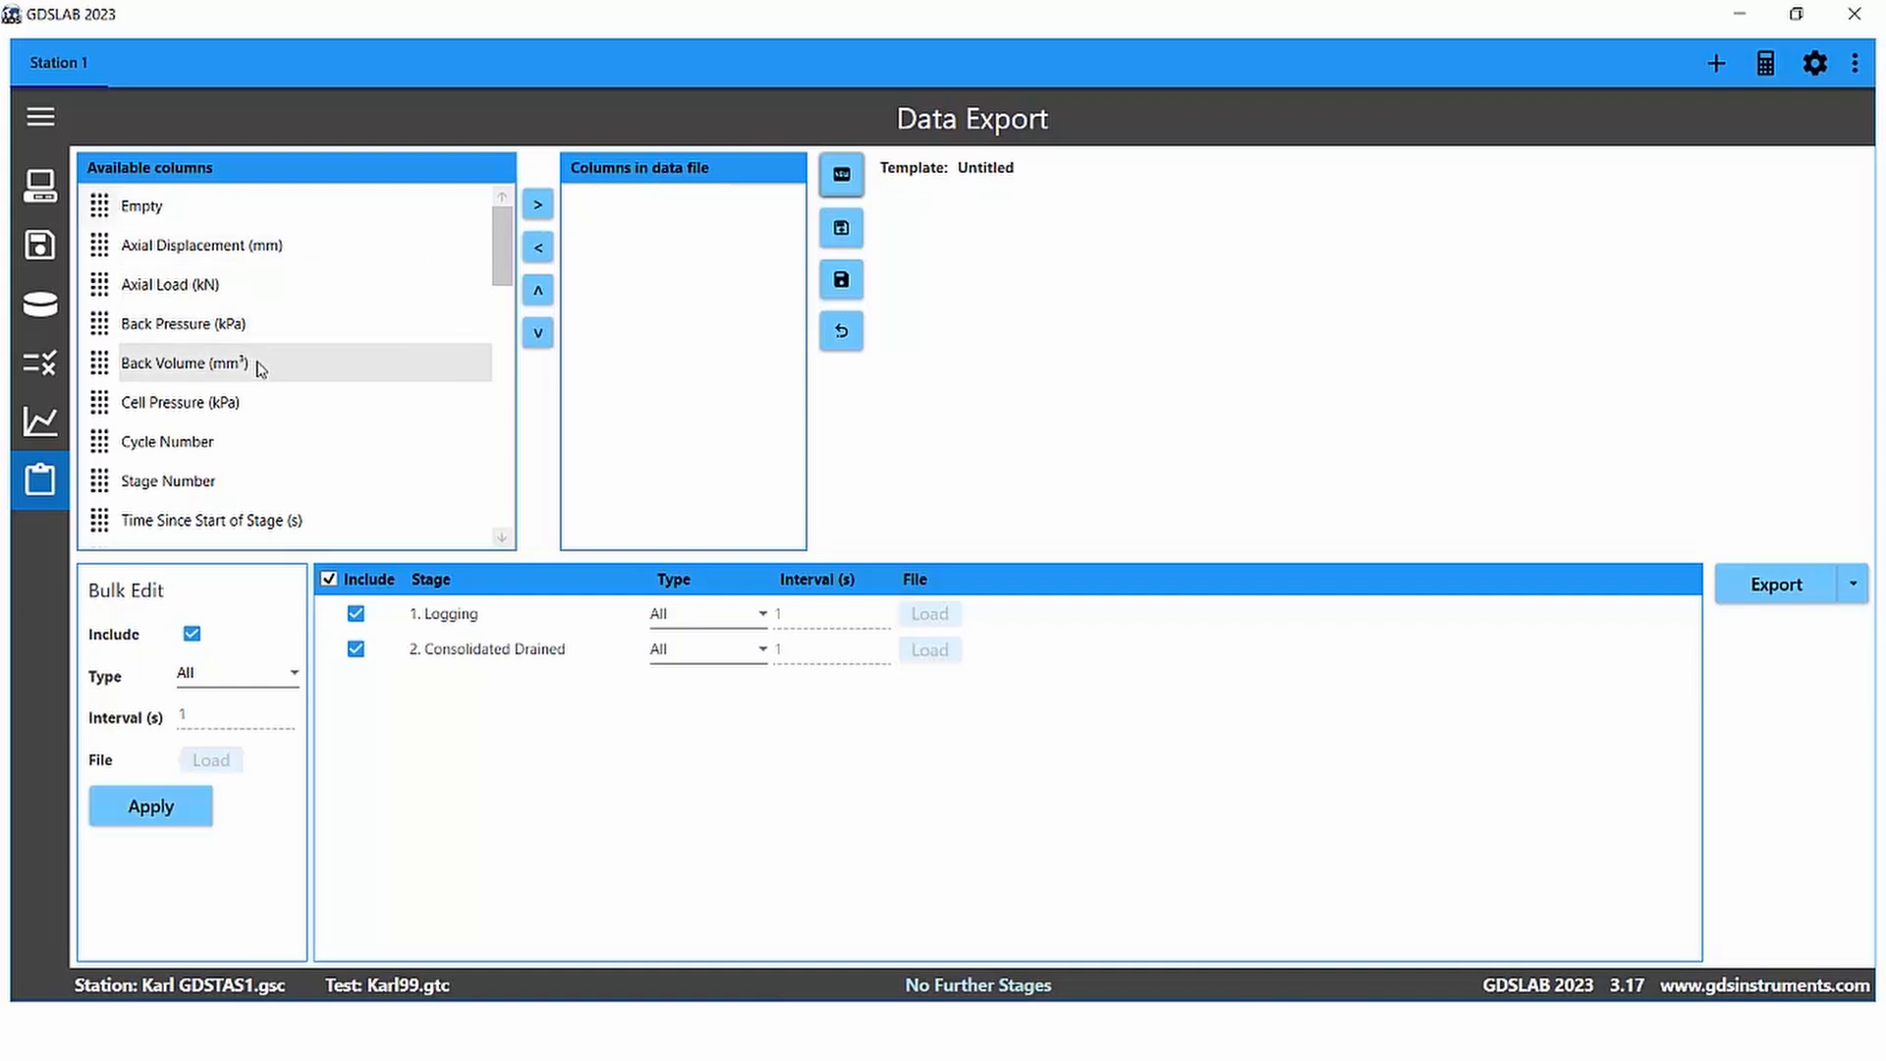
pyautogui.click(40, 187)
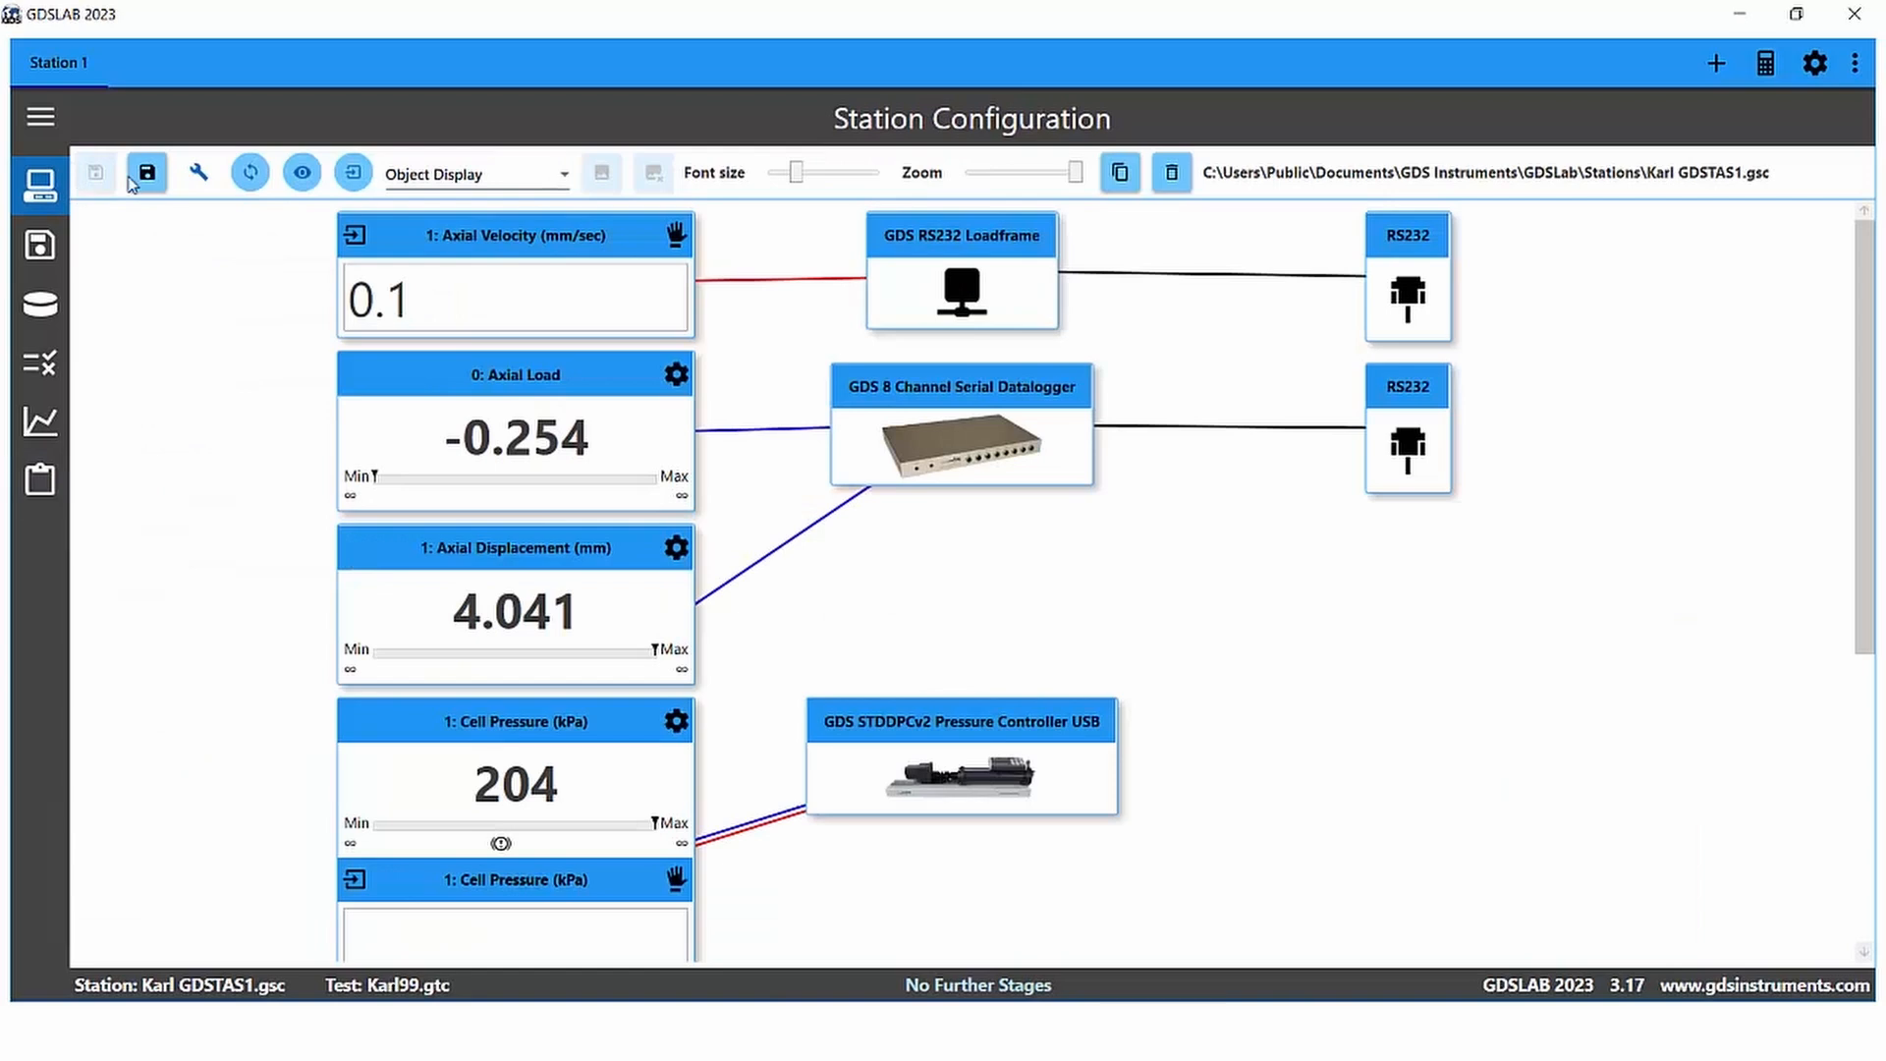
pyautogui.click(200, 174)
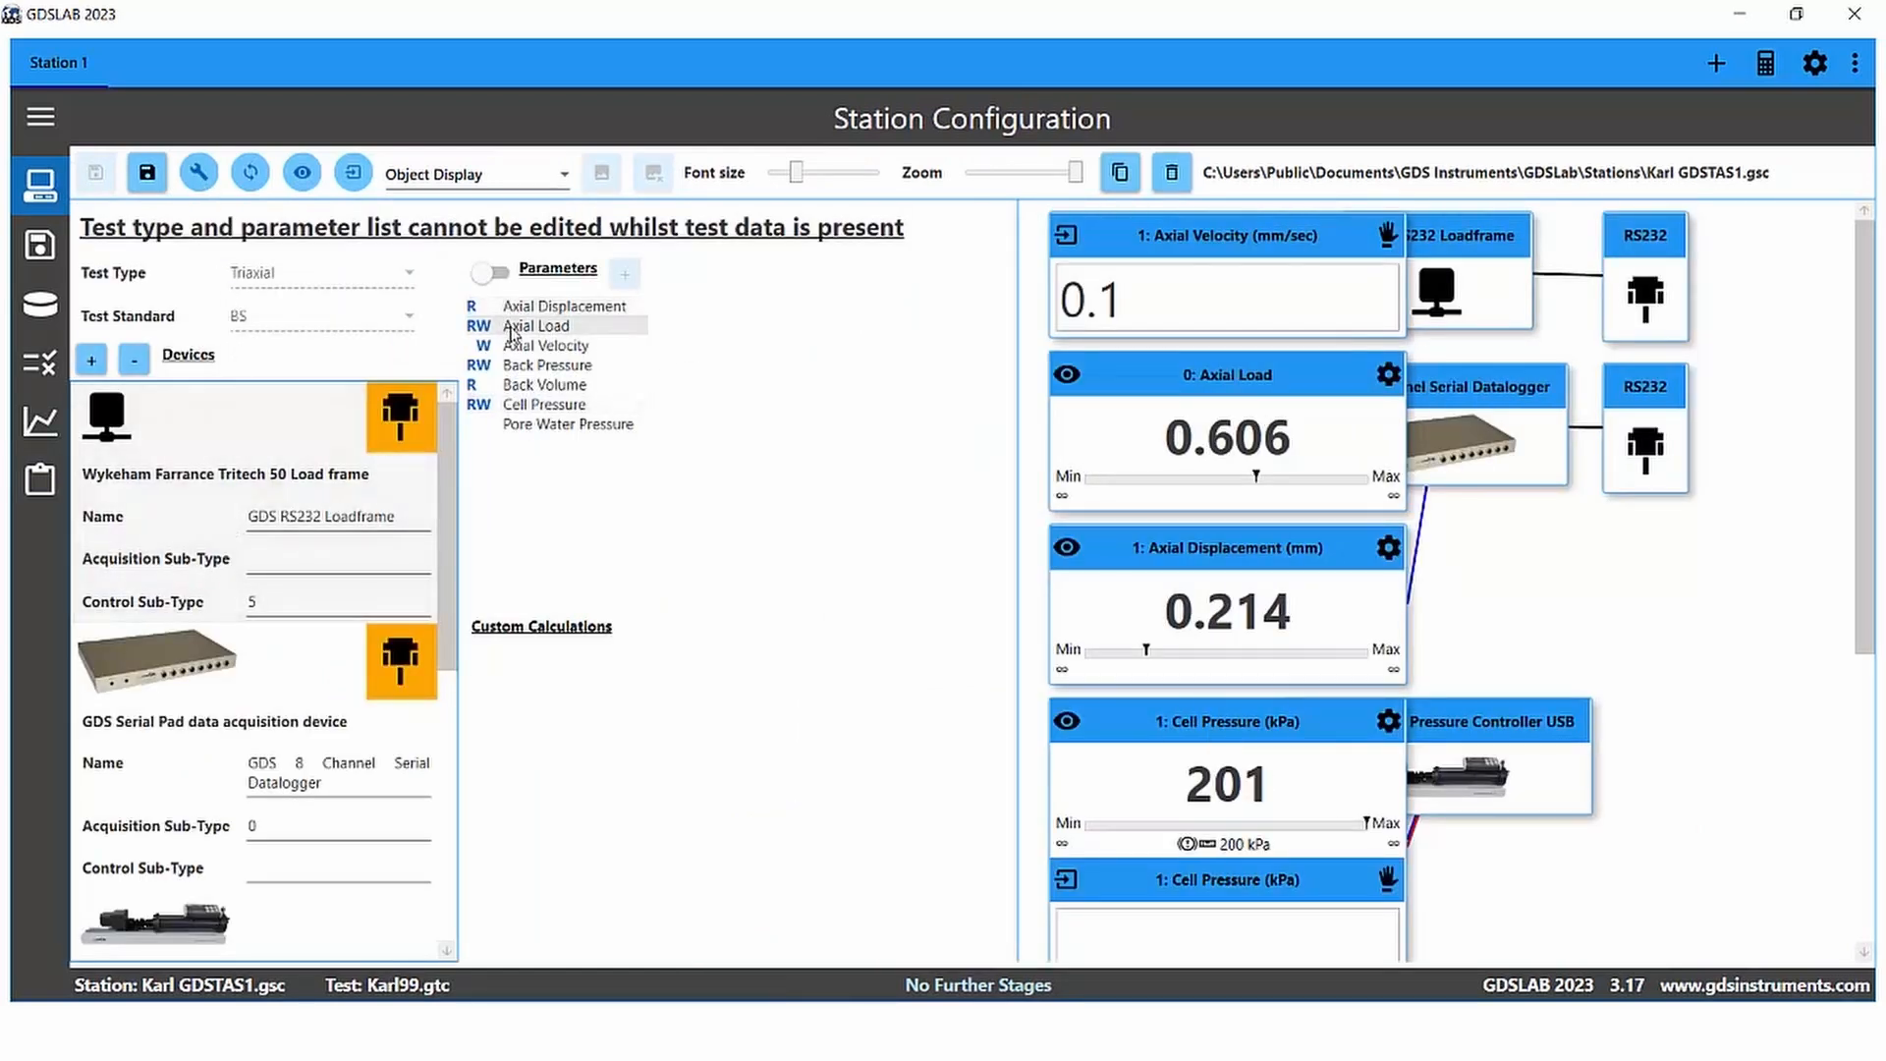
pyautogui.click(46, 482)
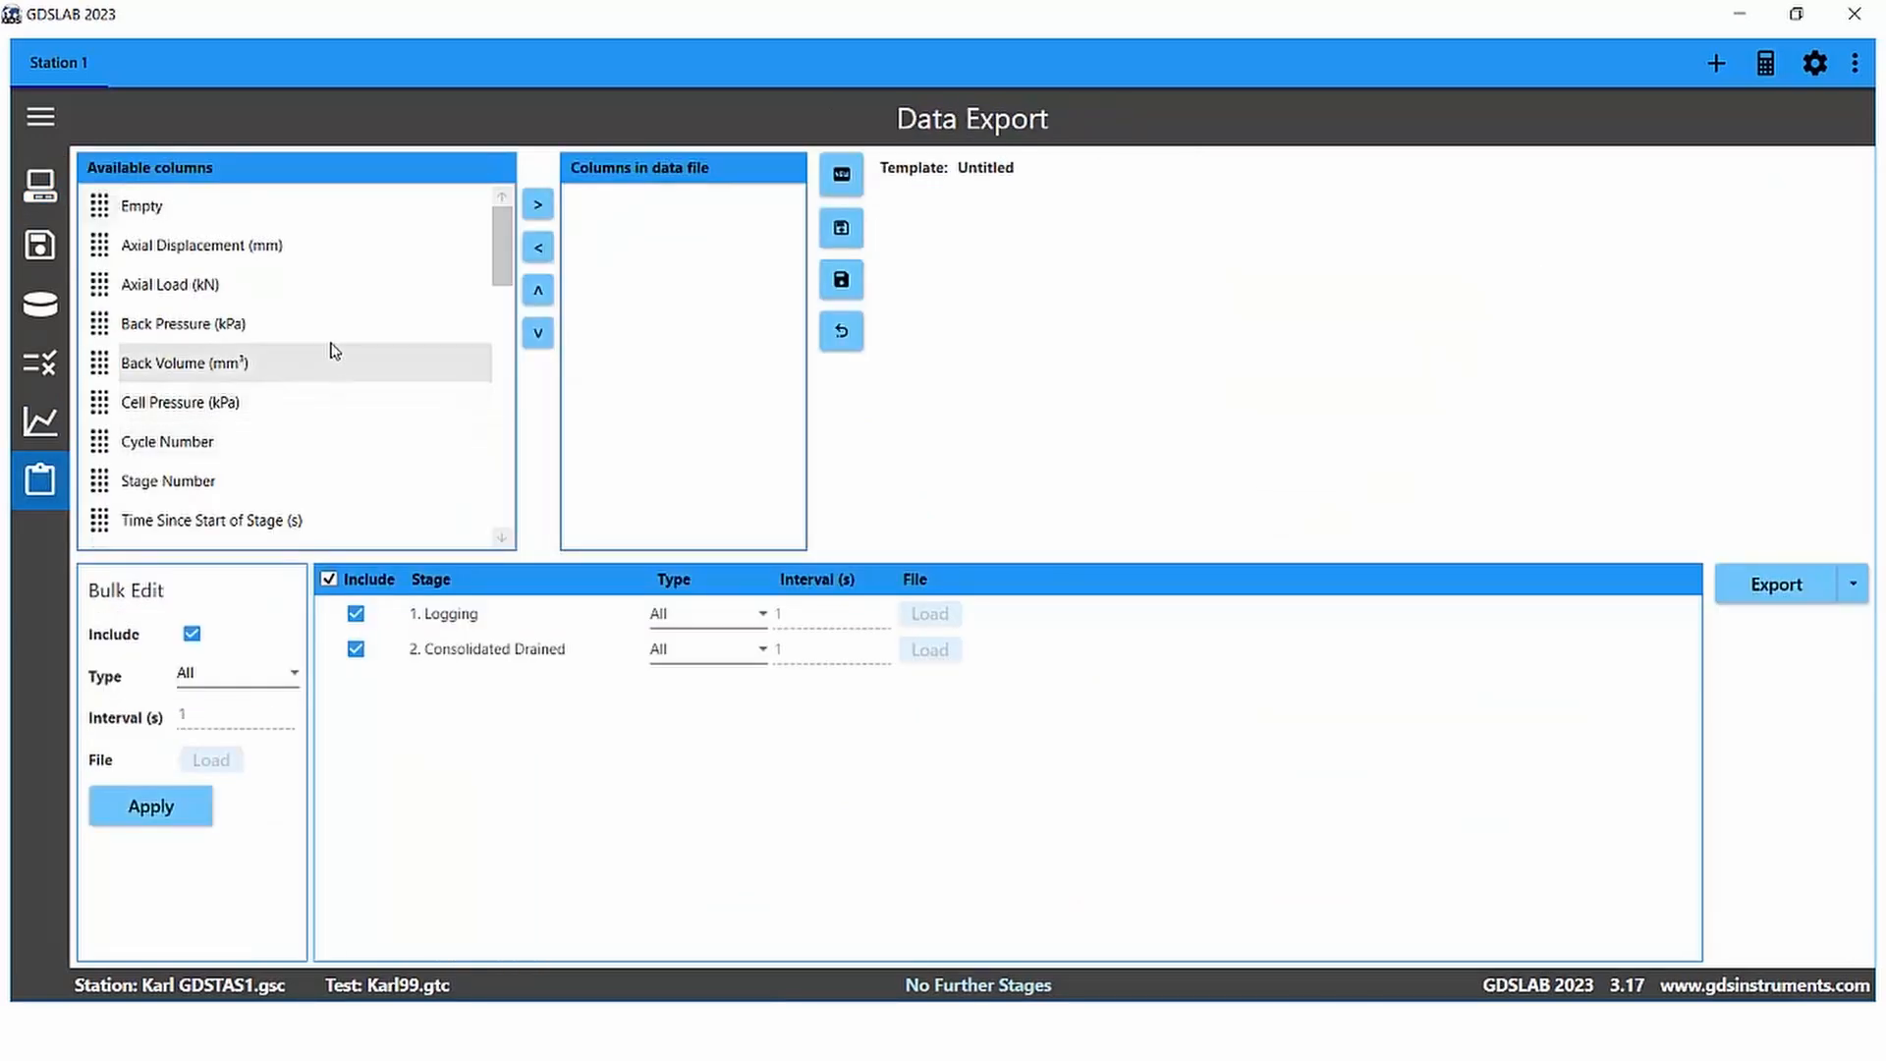
# Step: Add Axial Displacement, Axial Load, Back Pressure, Back Volume and Cell Pressure columns to the data file
pyautogui.click(282, 248)
pyautogui.click(538, 209)
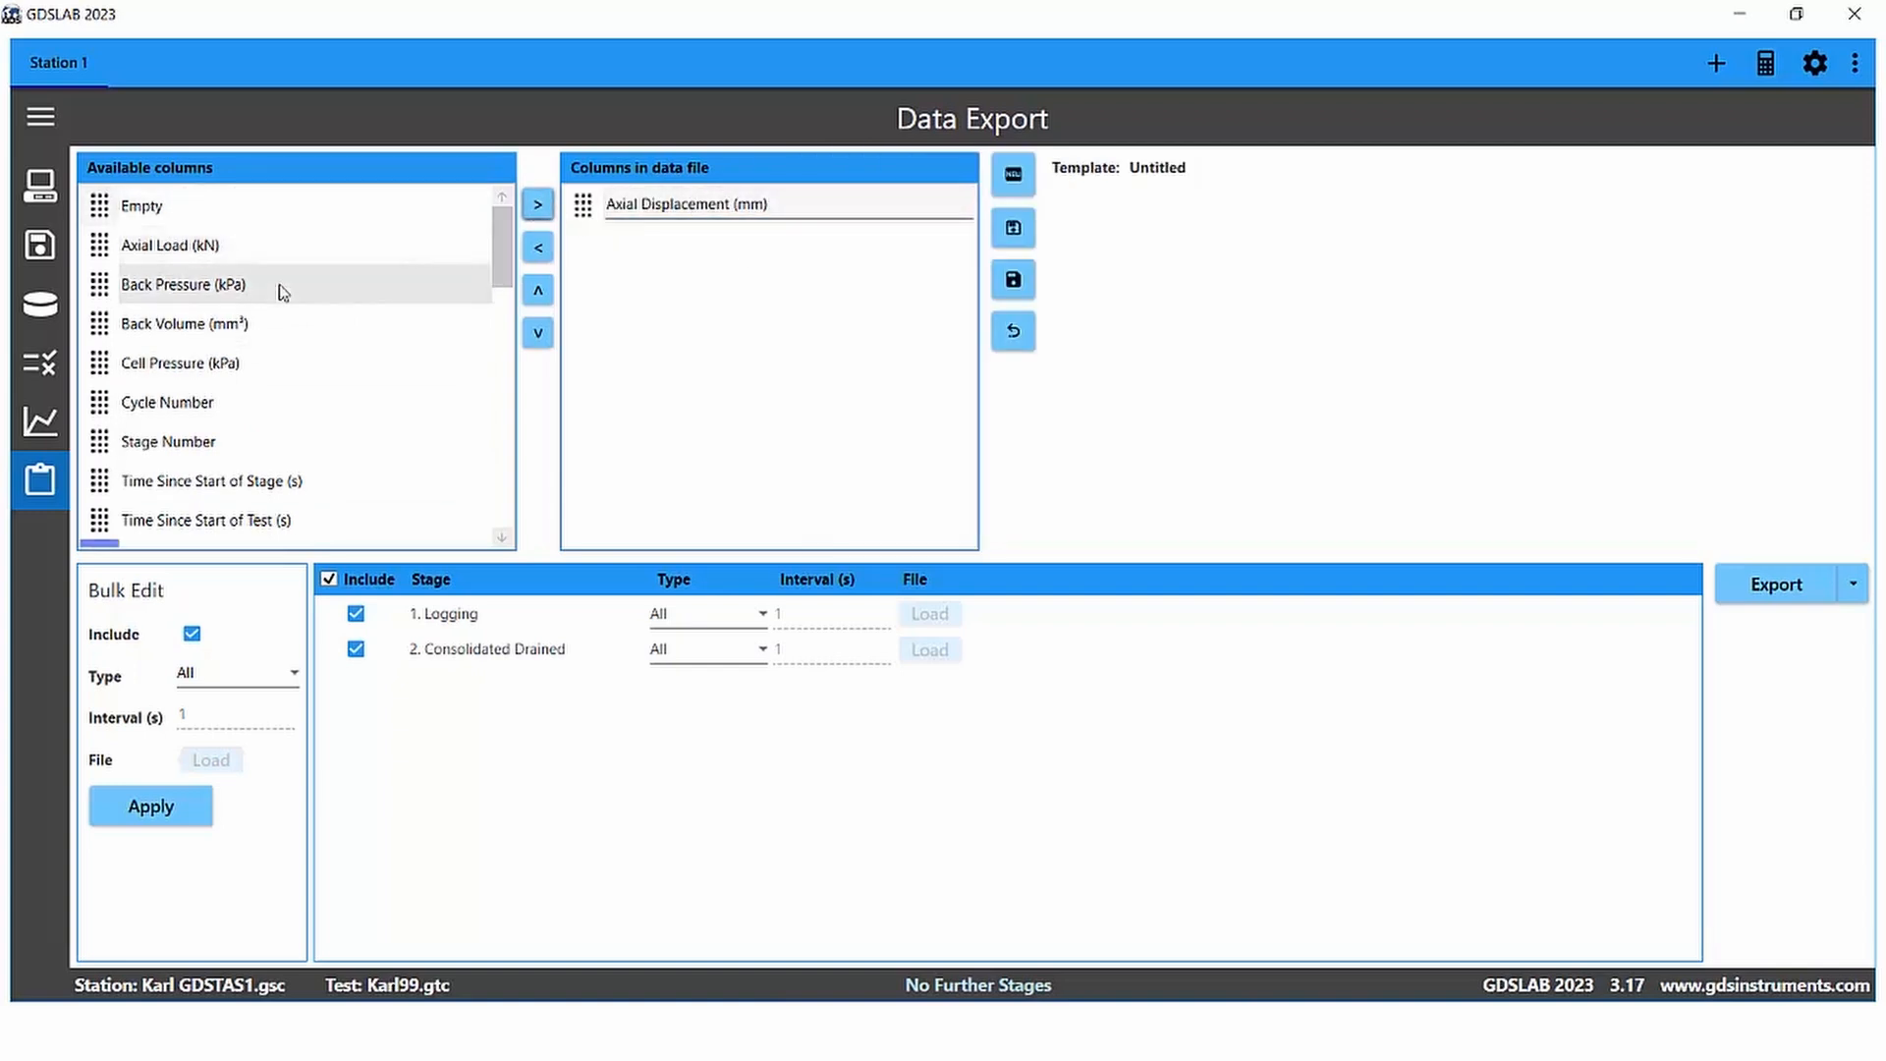
pyautogui.click(282, 246)
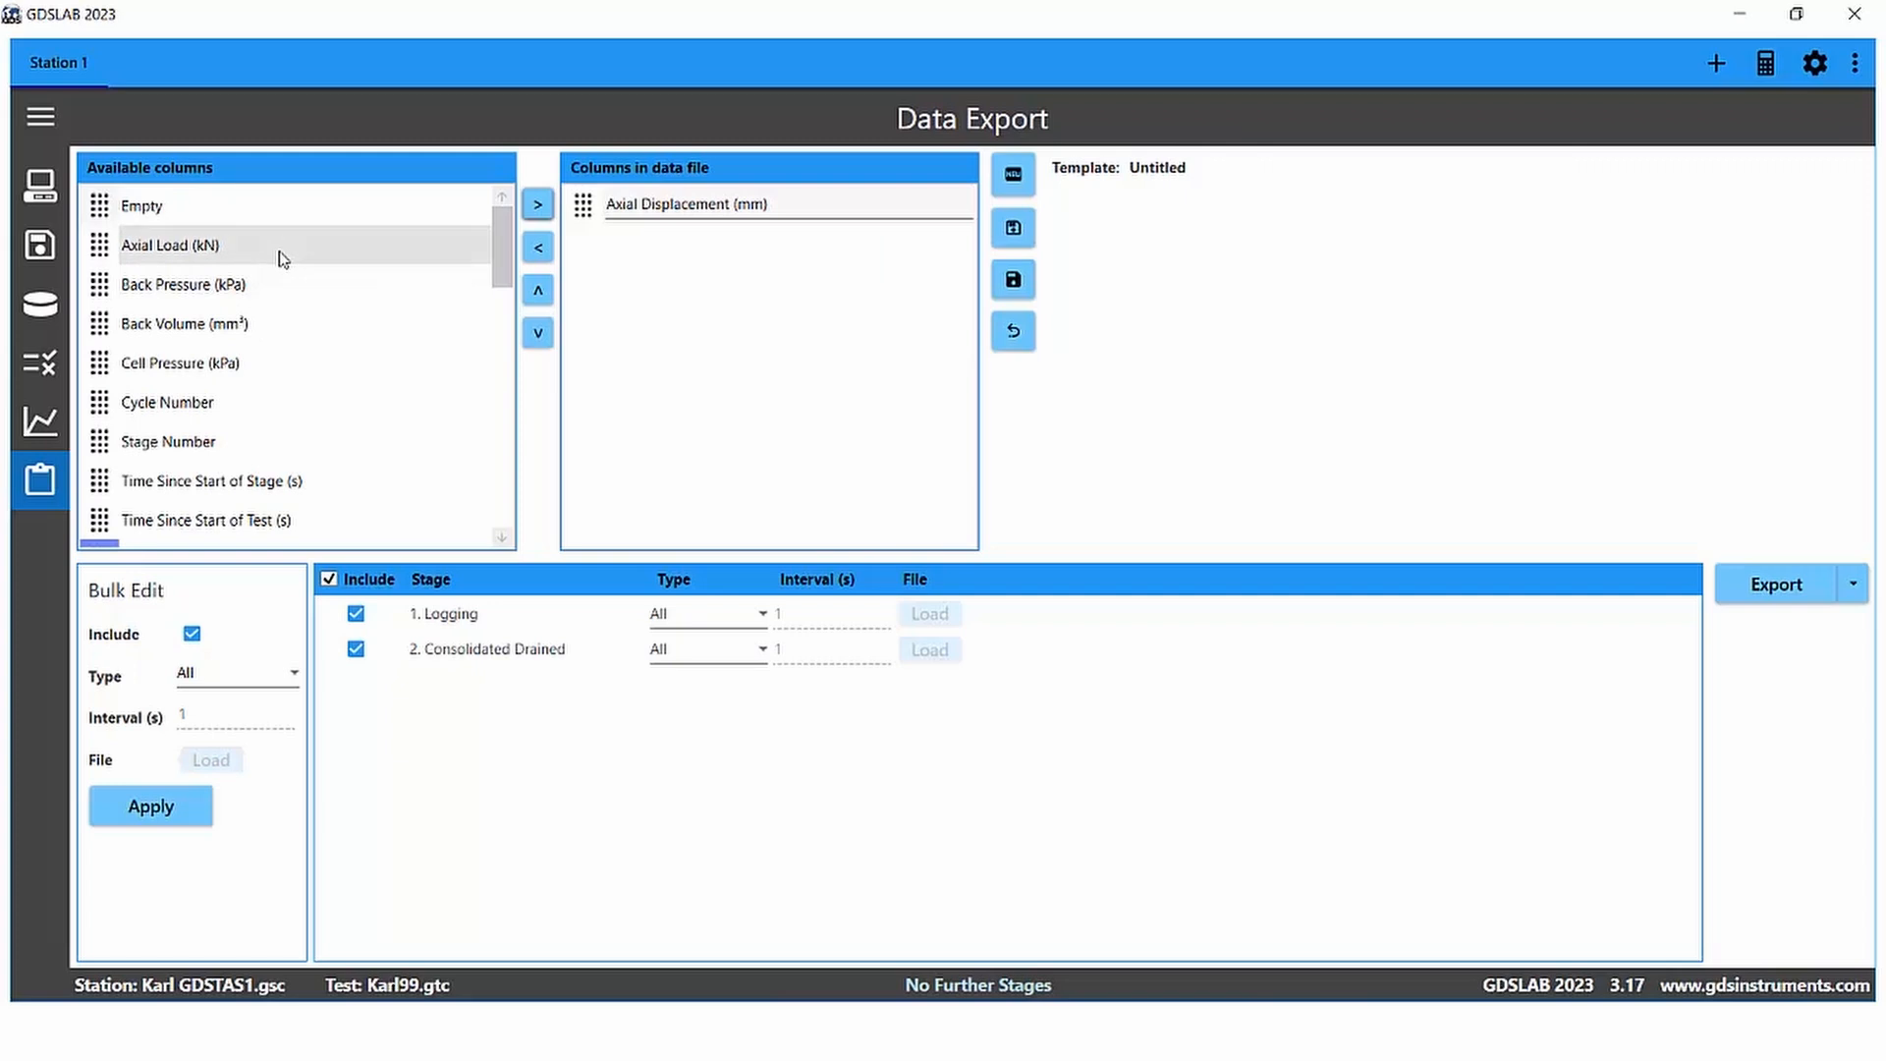
pyautogui.click(538, 208)
pyautogui.click(409, 245)
pyautogui.click(538, 206)
pyautogui.click(438, 244)
pyautogui.click(538, 206)
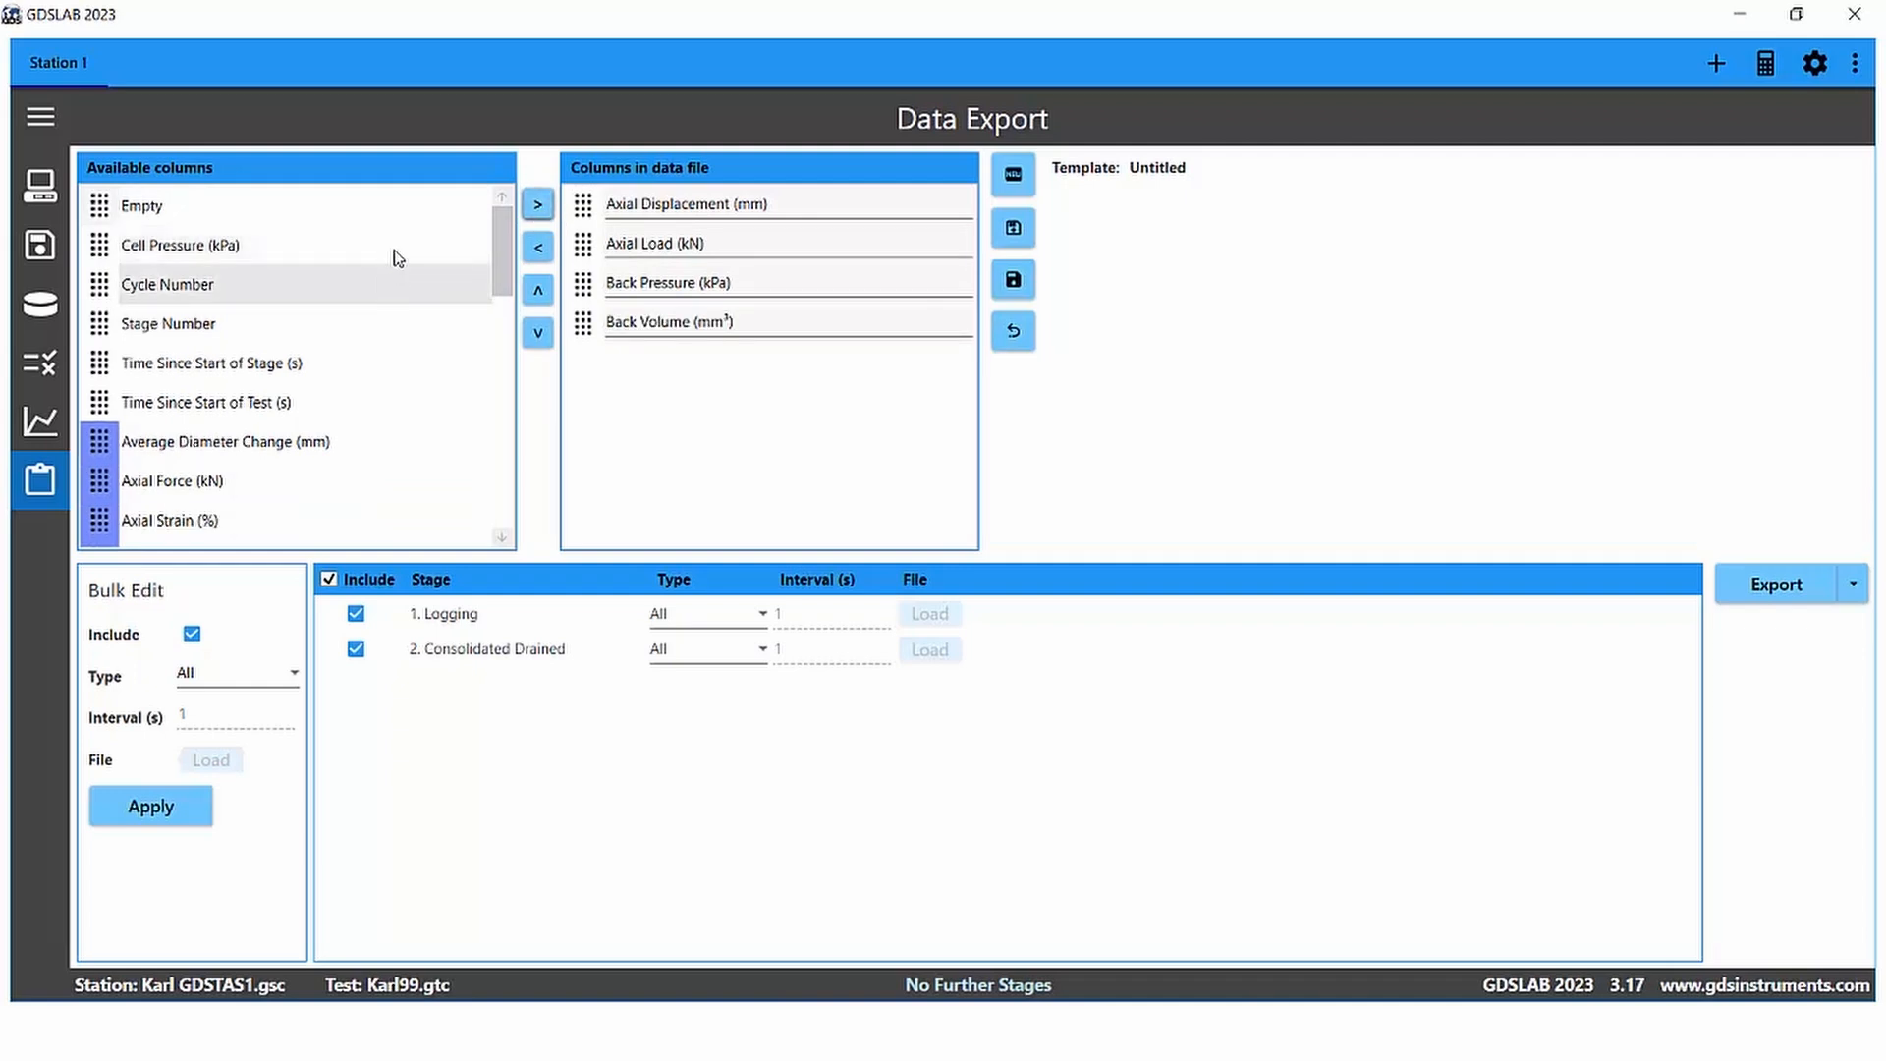
pyautogui.click(425, 246)
pyautogui.click(537, 207)
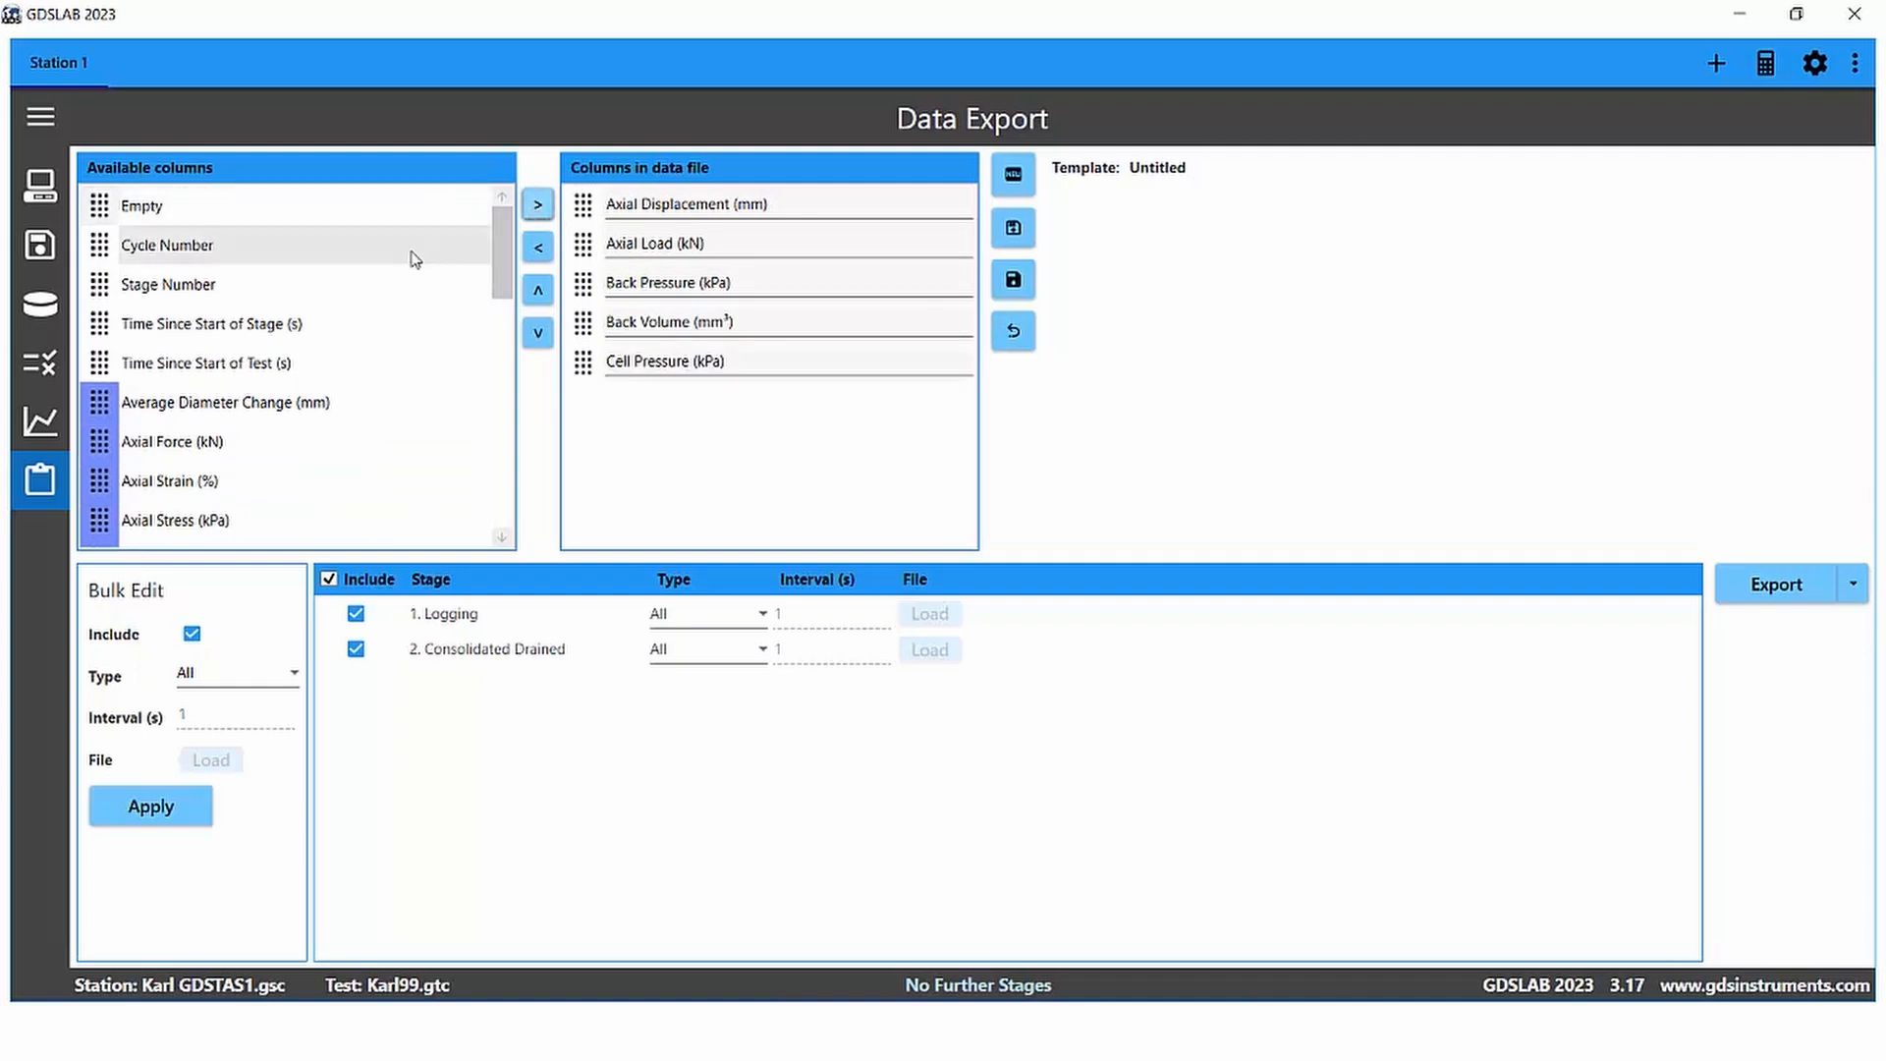
# Step: Add the Stage Number column and move it to the top of the data file columns
pyautogui.click(232, 285)
pyautogui.click(540, 207)
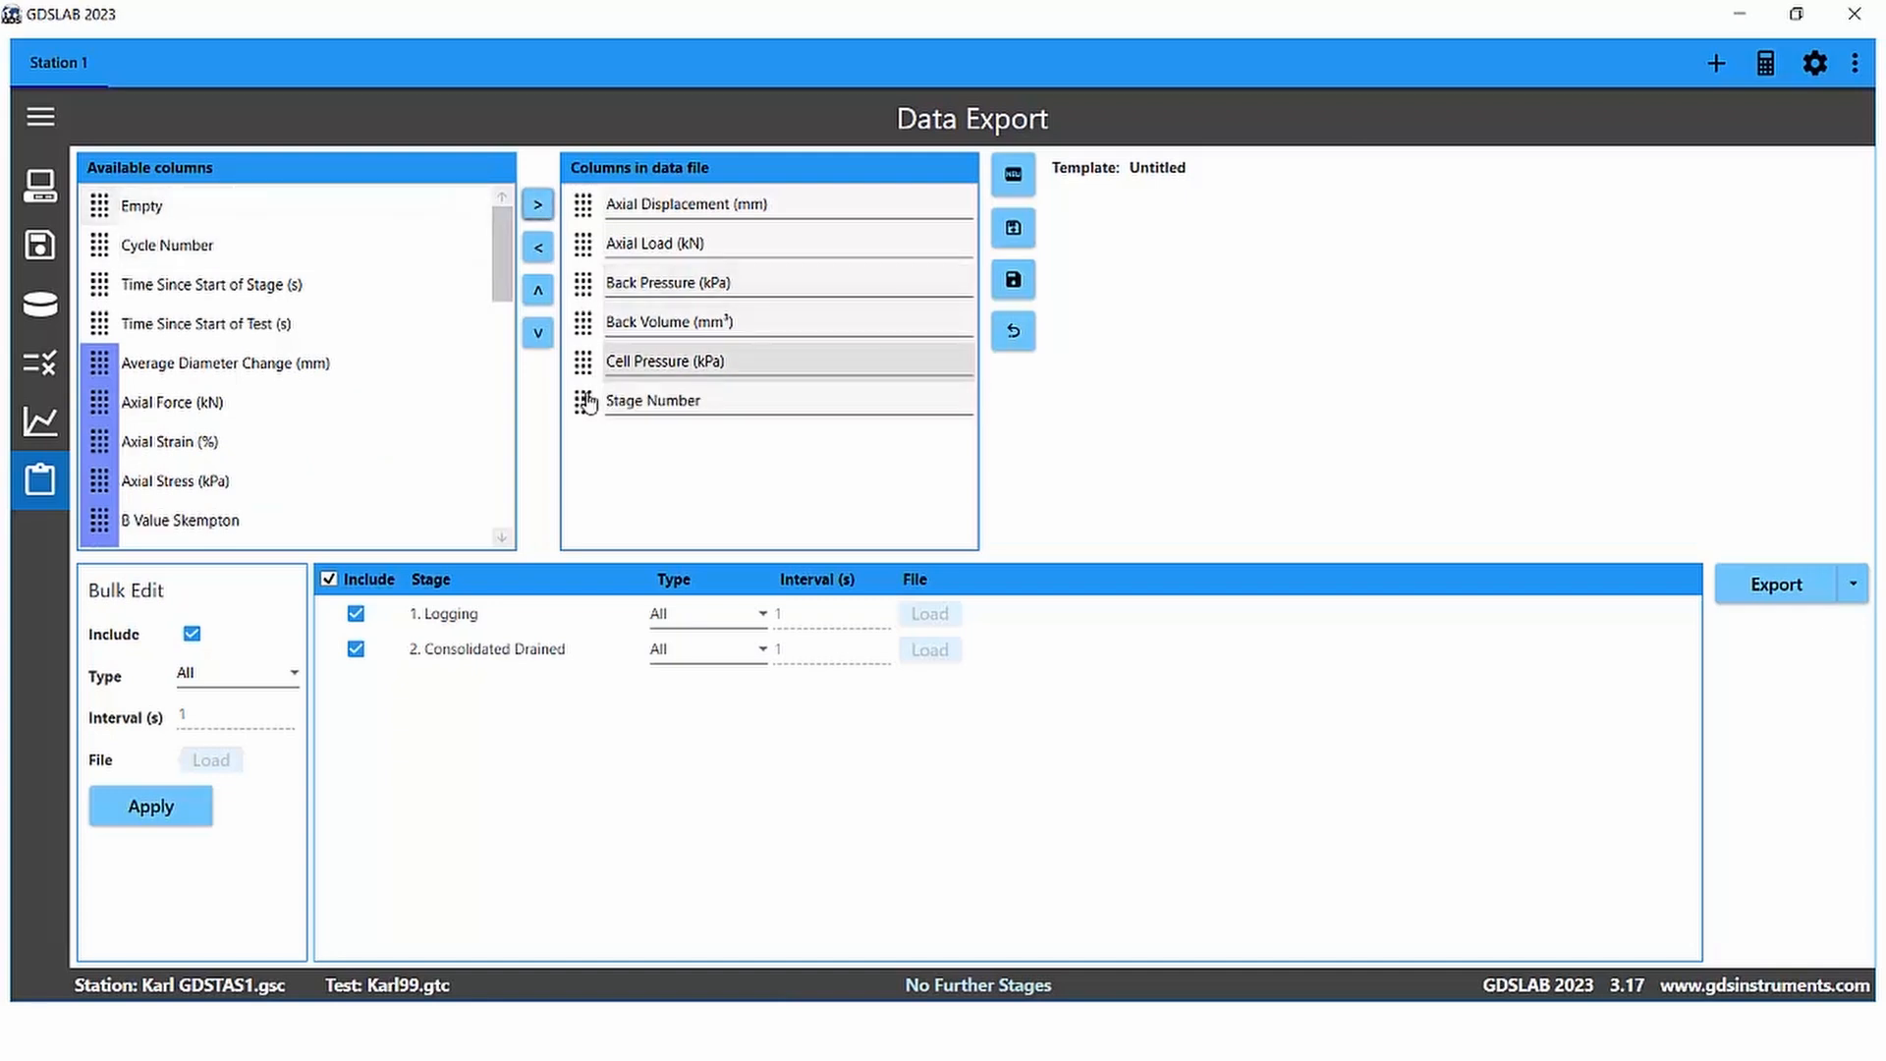
pyautogui.click(587, 403)
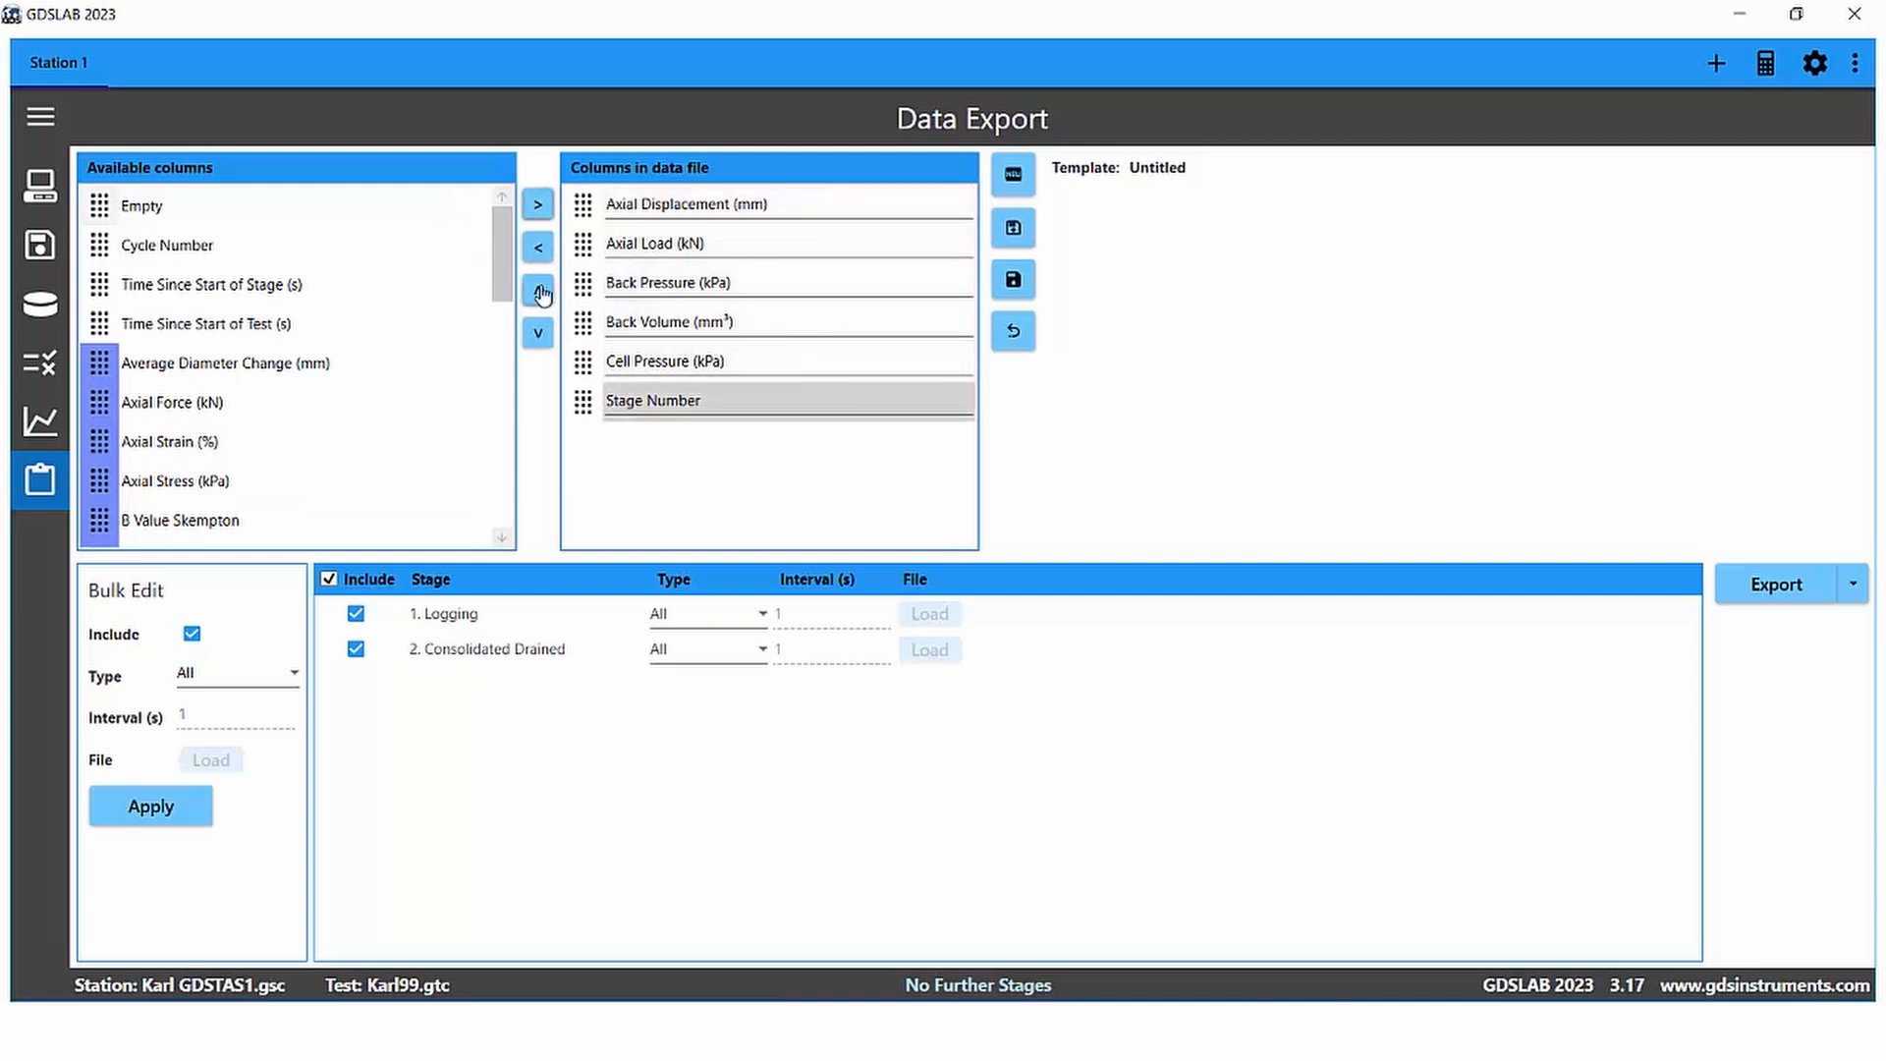
pyautogui.click(538, 291)
pyautogui.click(539, 291)
pyautogui.click(538, 291)
pyautogui.click(538, 291)
pyautogui.click(539, 291)
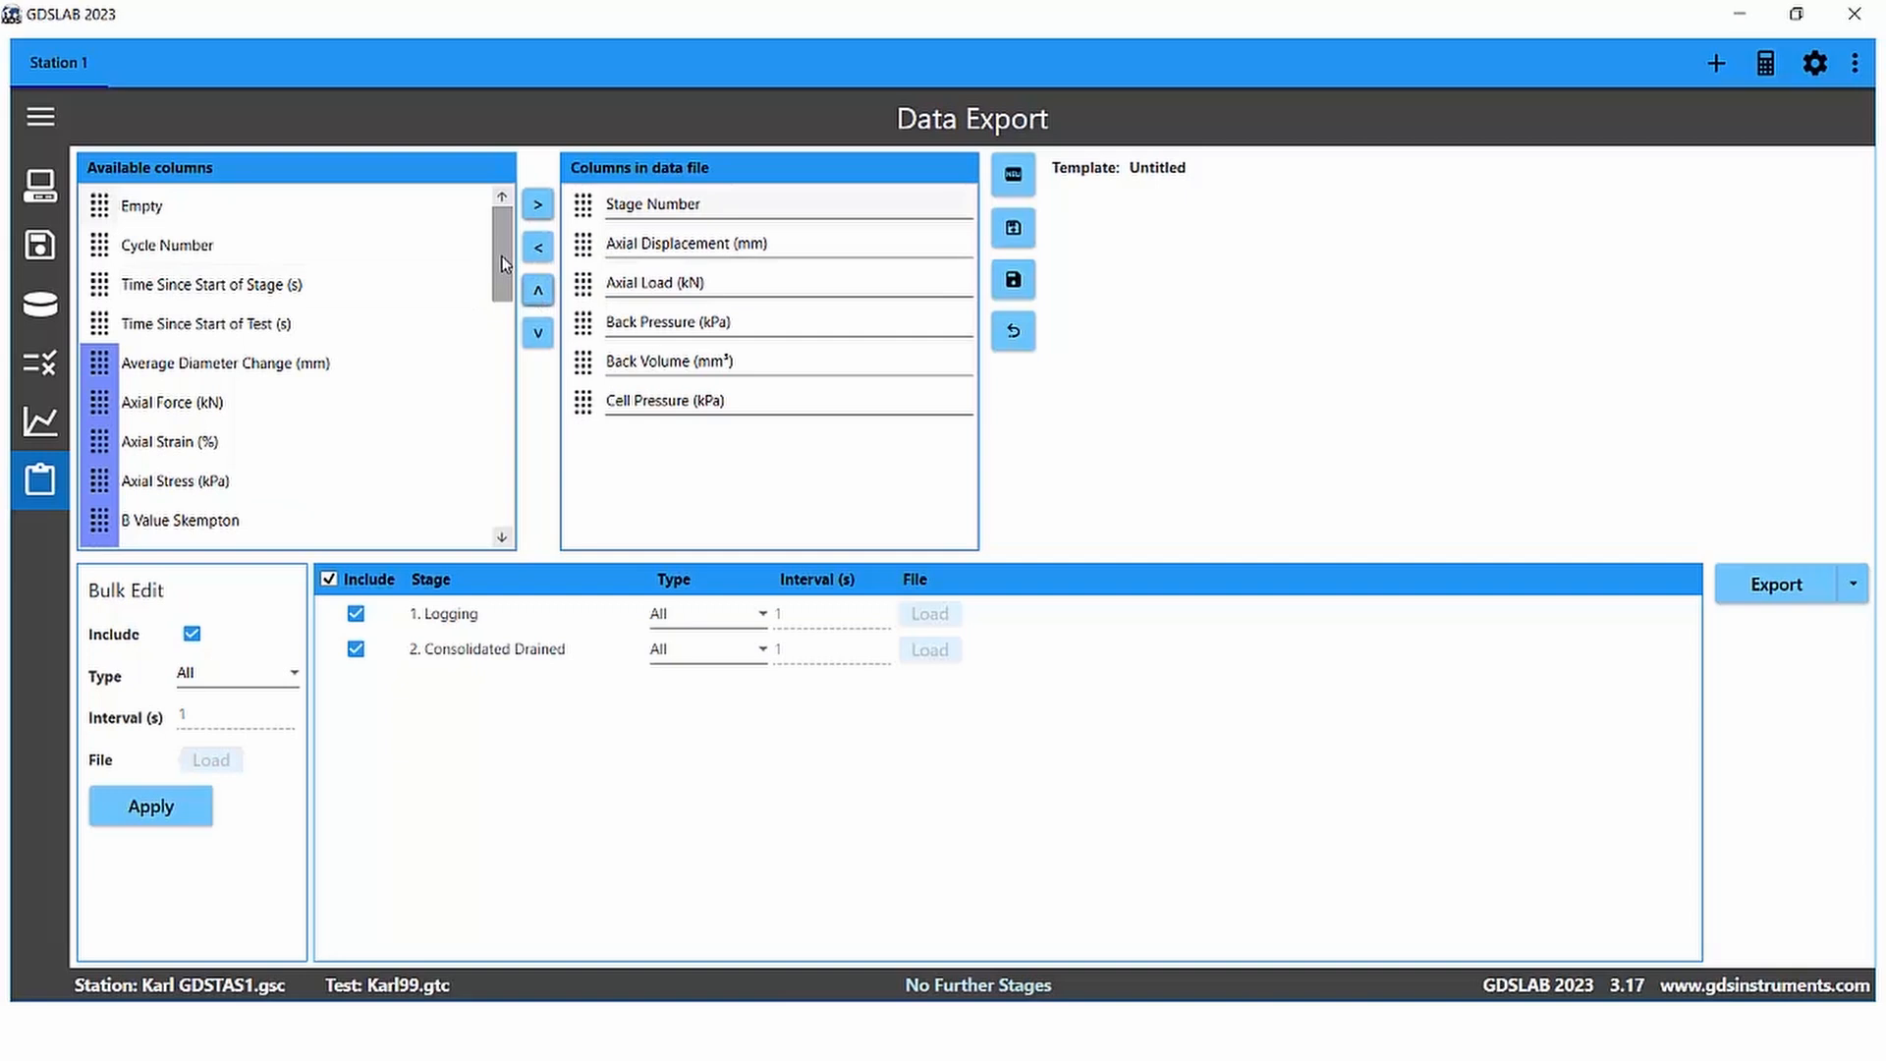
# Step: Add Average Diameter Change and Time Since Start of Stage columns, moving Time Since Start of Stage to the top
pyautogui.click(351, 375)
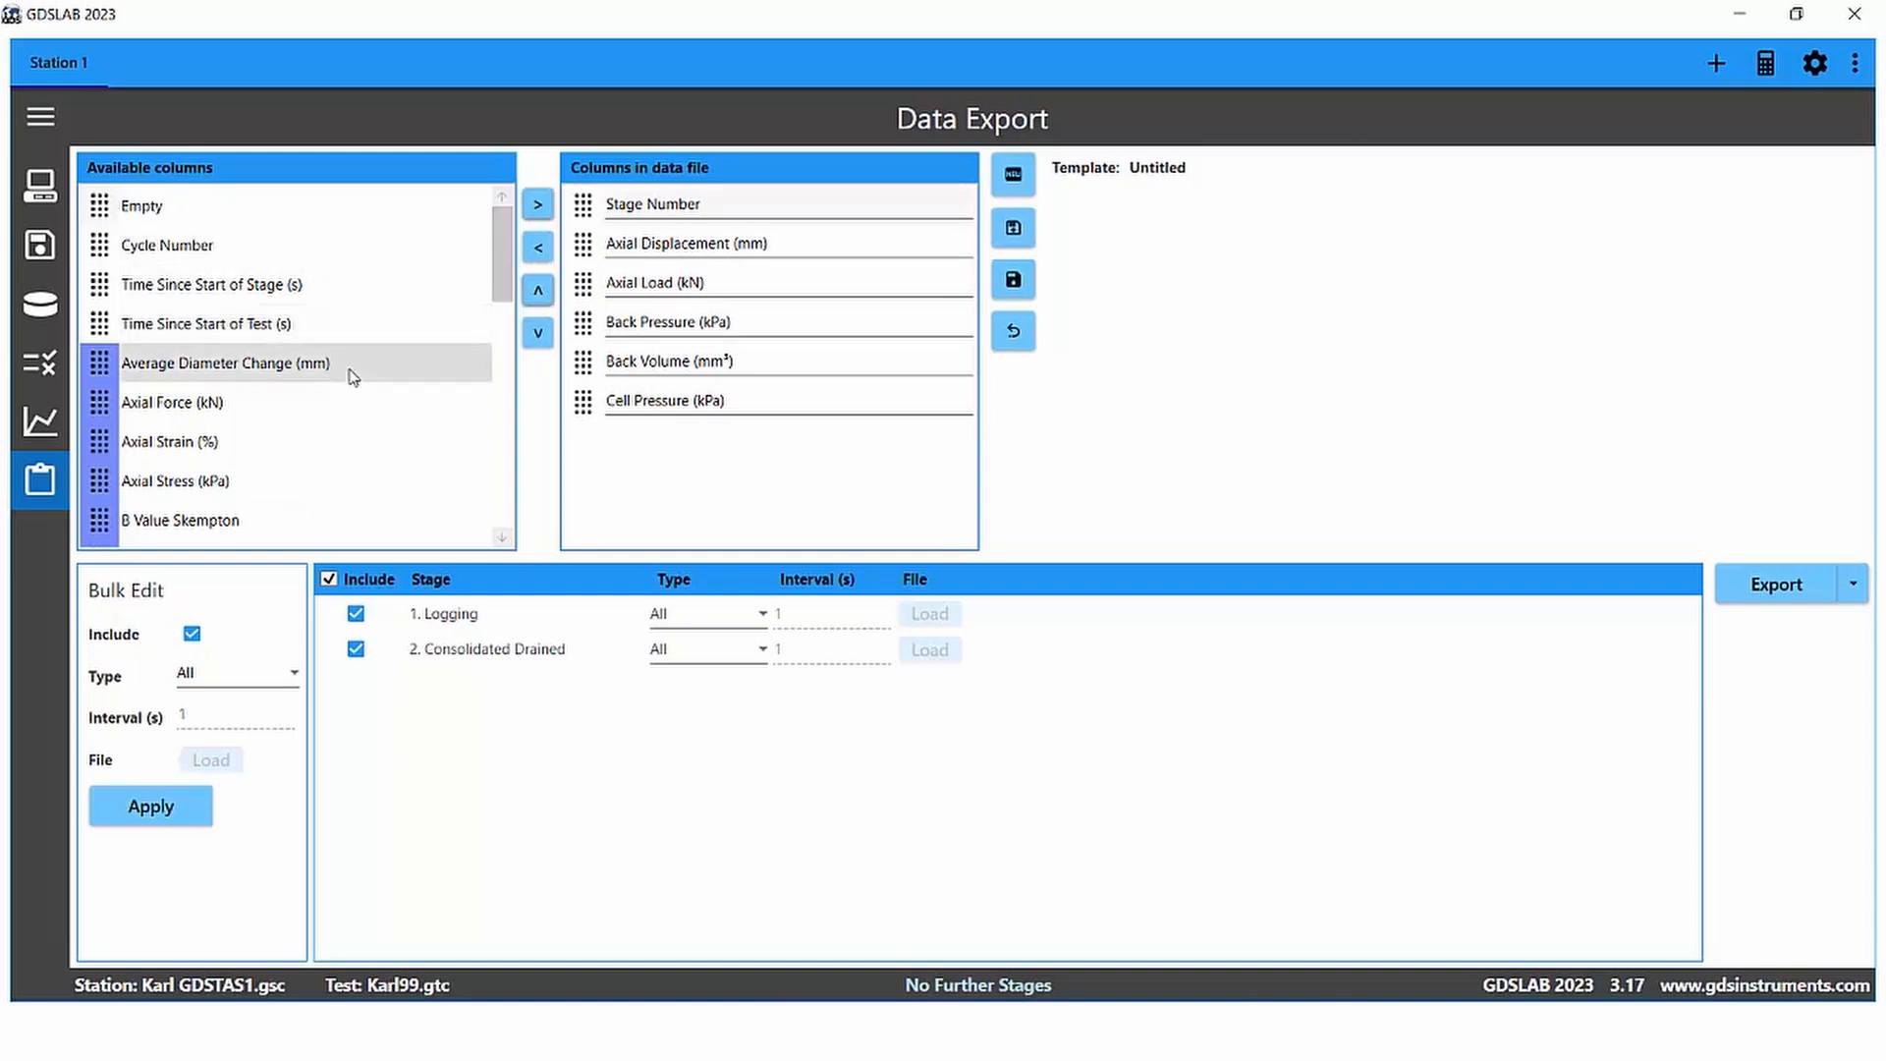
pyautogui.click(537, 204)
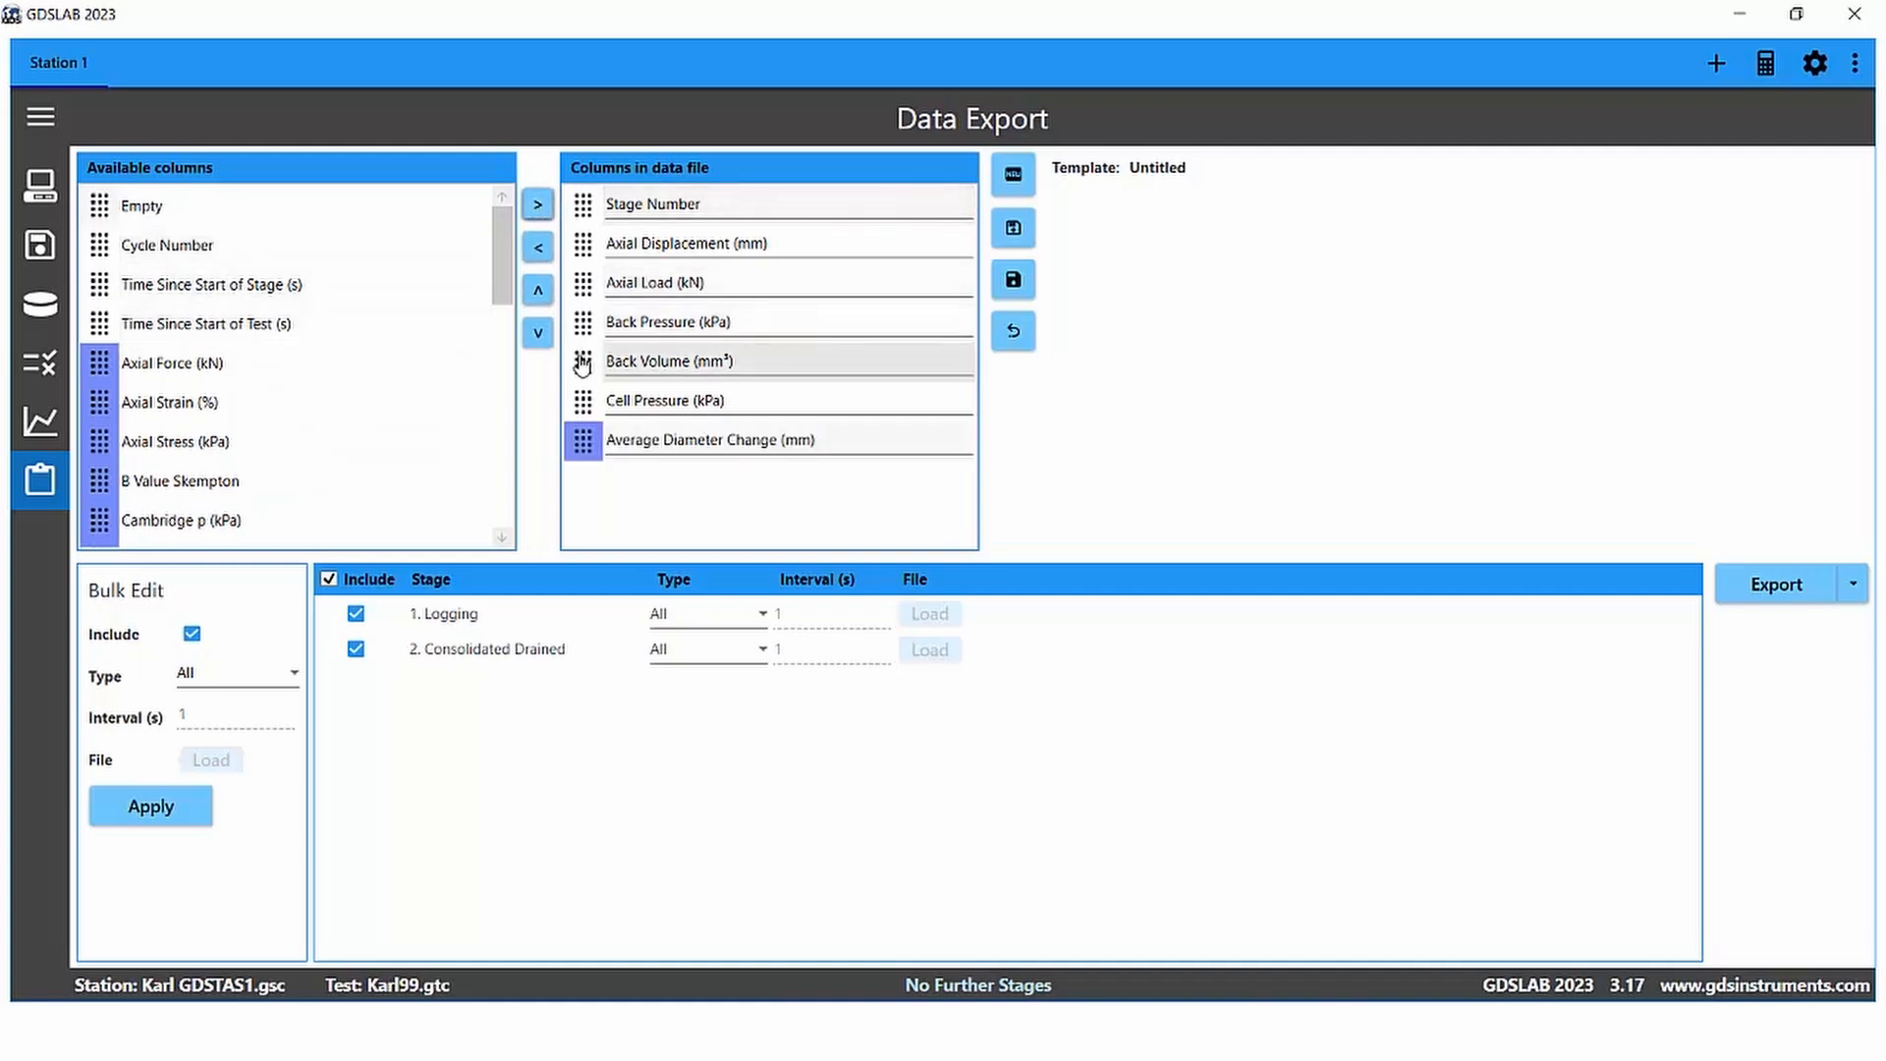
pyautogui.click(295, 285)
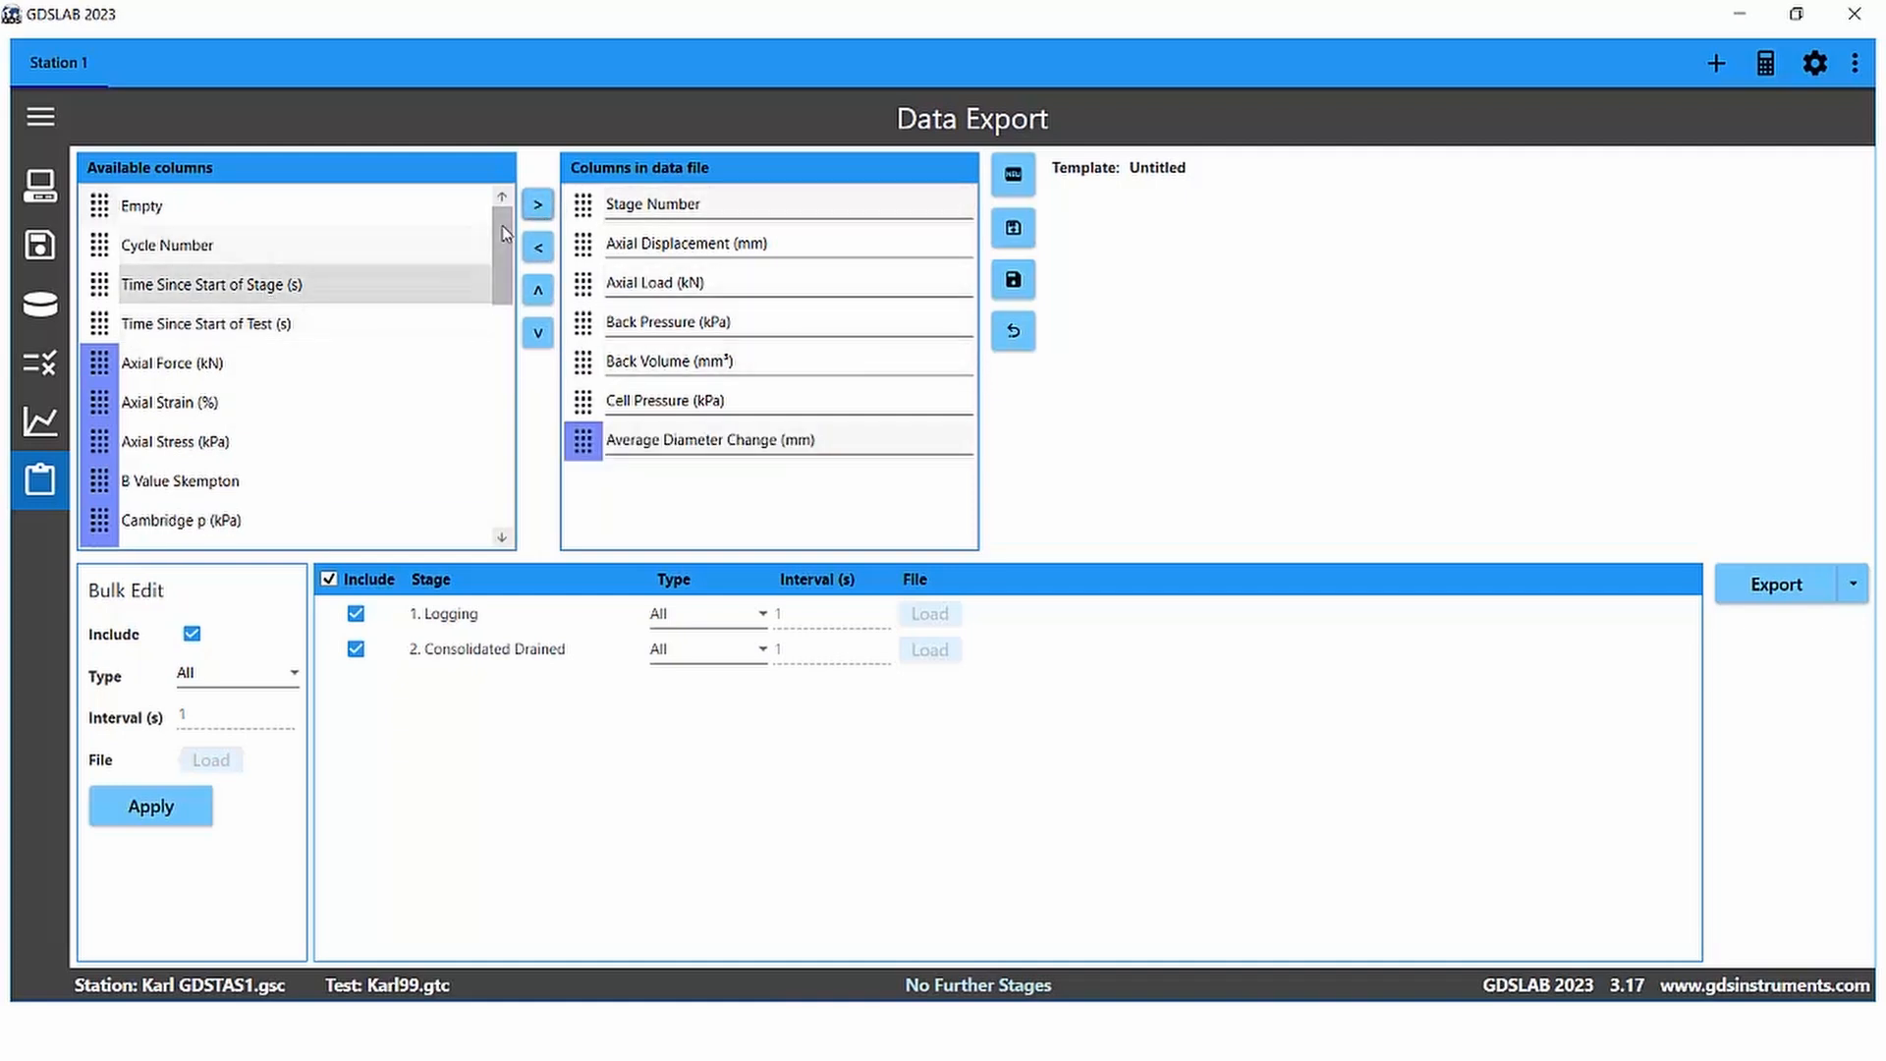
pyautogui.click(537, 204)
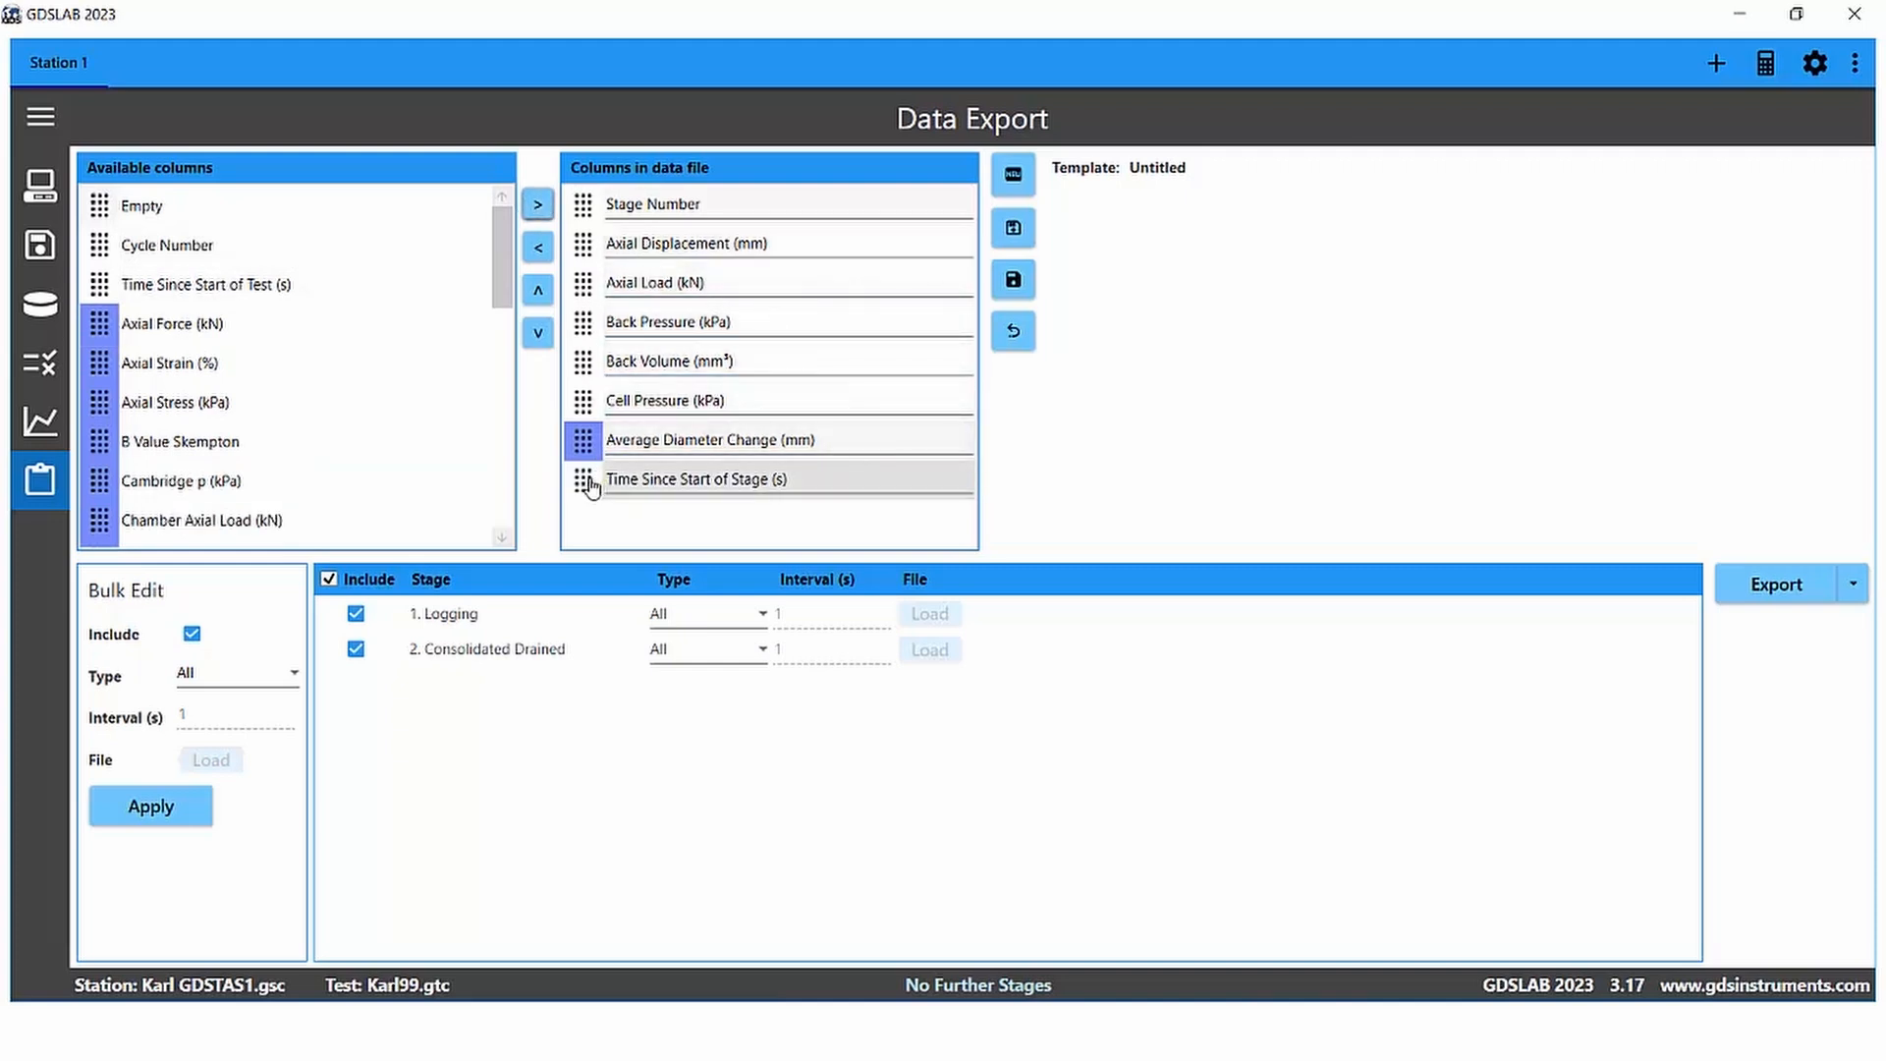
pyautogui.click(537, 290)
pyautogui.click(538, 290)
pyautogui.click(538, 290)
pyautogui.click(537, 289)
pyautogui.click(538, 290)
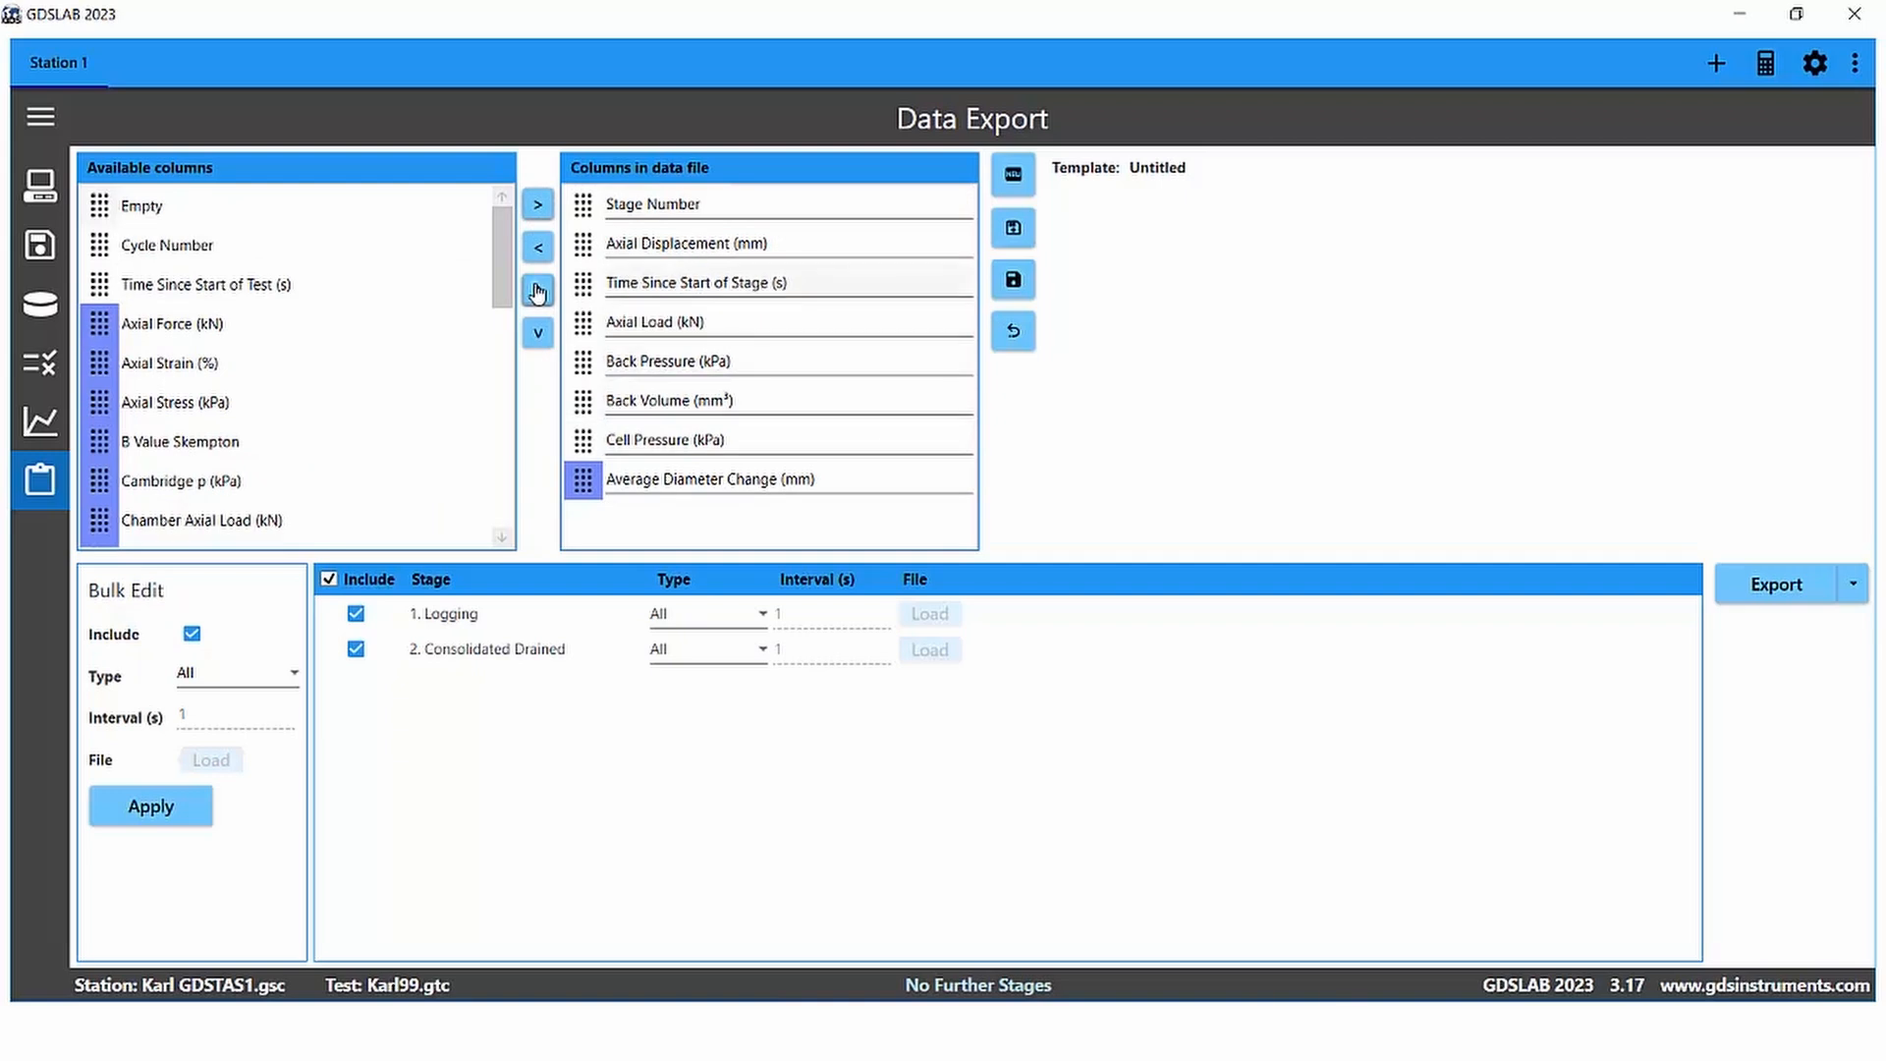
pyautogui.click(537, 290)
pyautogui.click(537, 290)
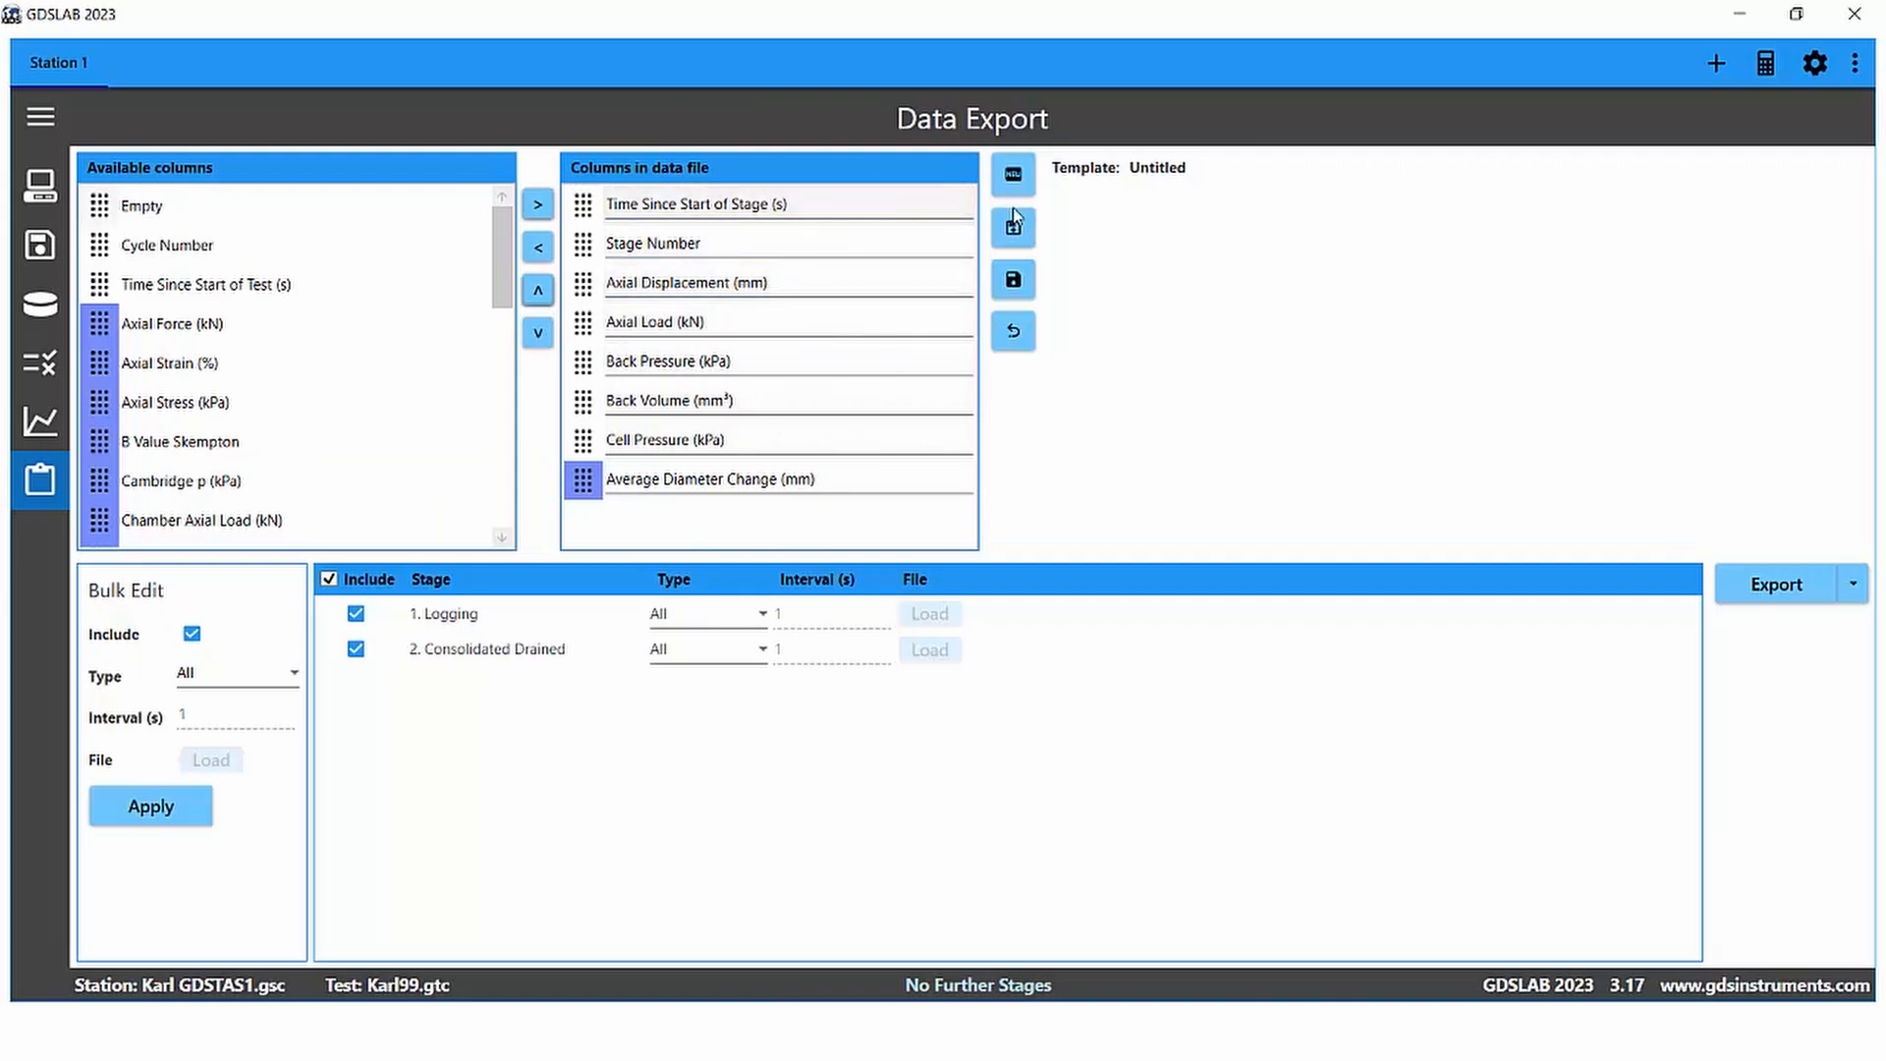
# Step: Save the data file layout as a template named Template1
pyautogui.click(1013, 285)
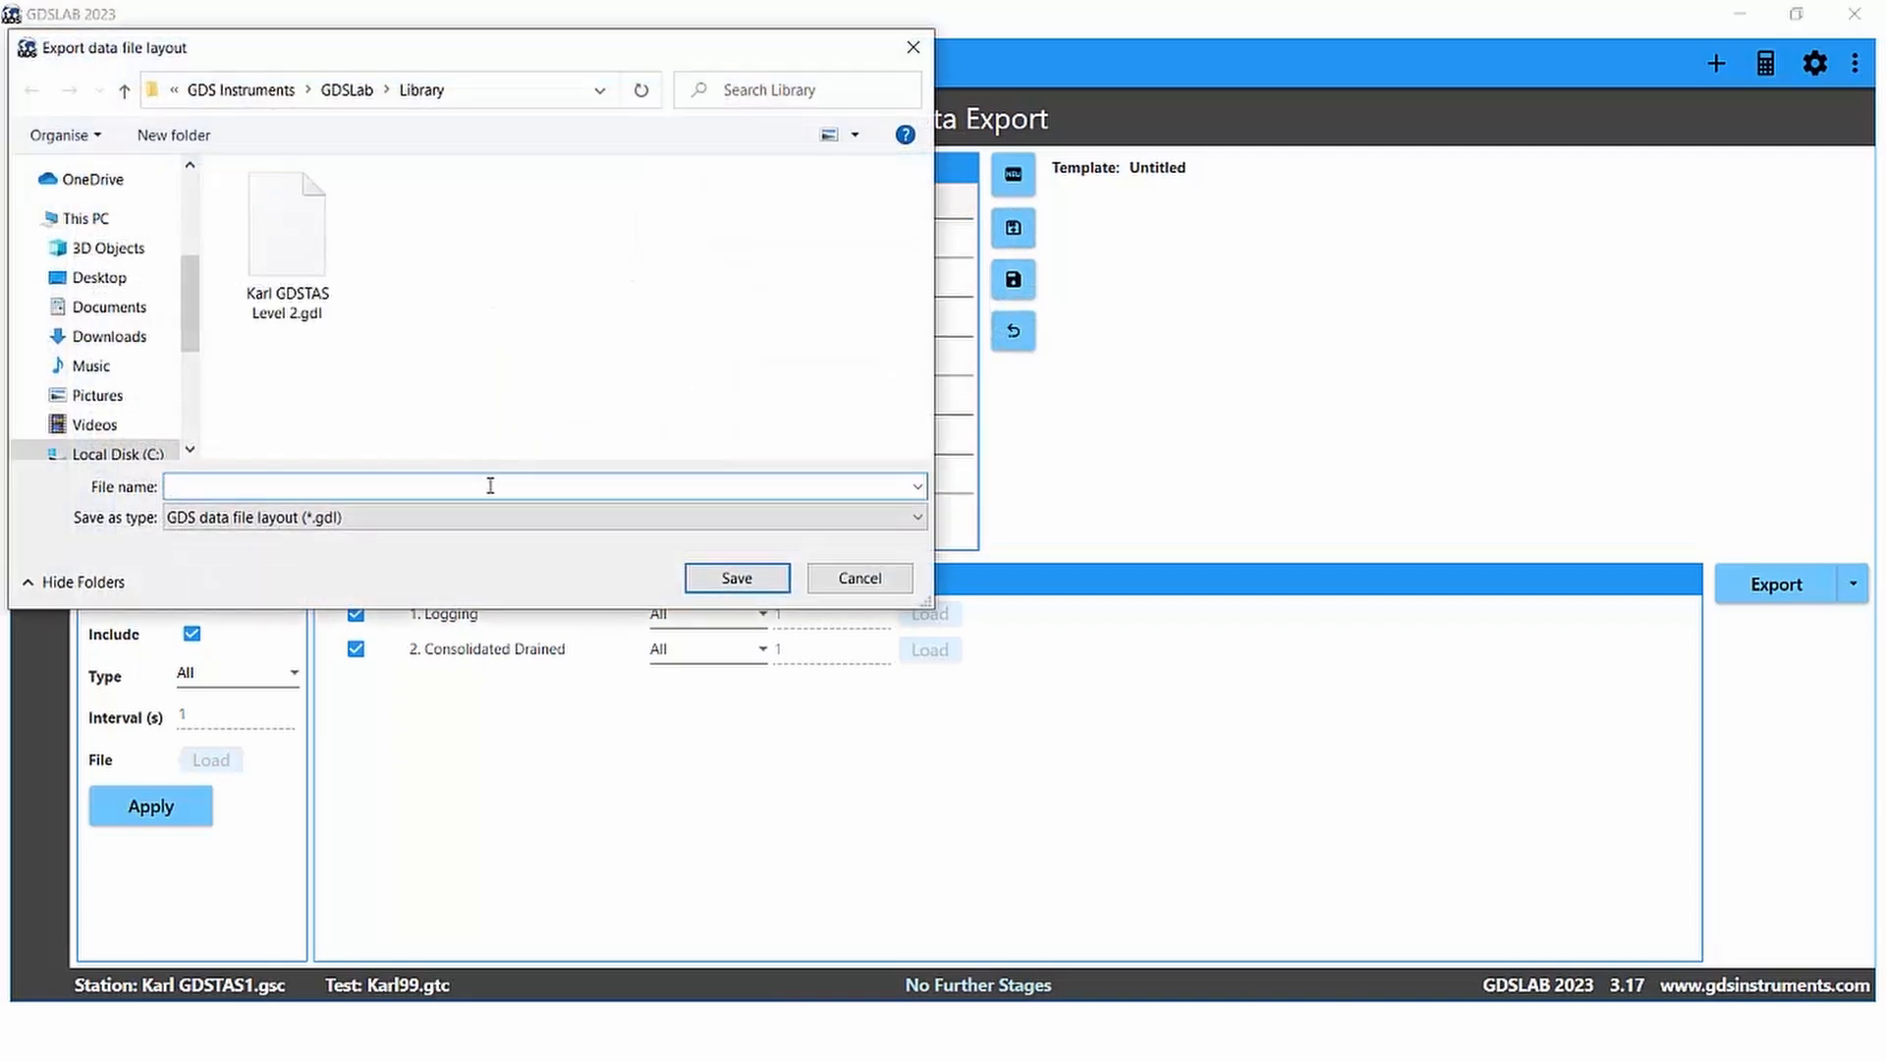
pyautogui.write('Template')
pyautogui.click(763, 582)
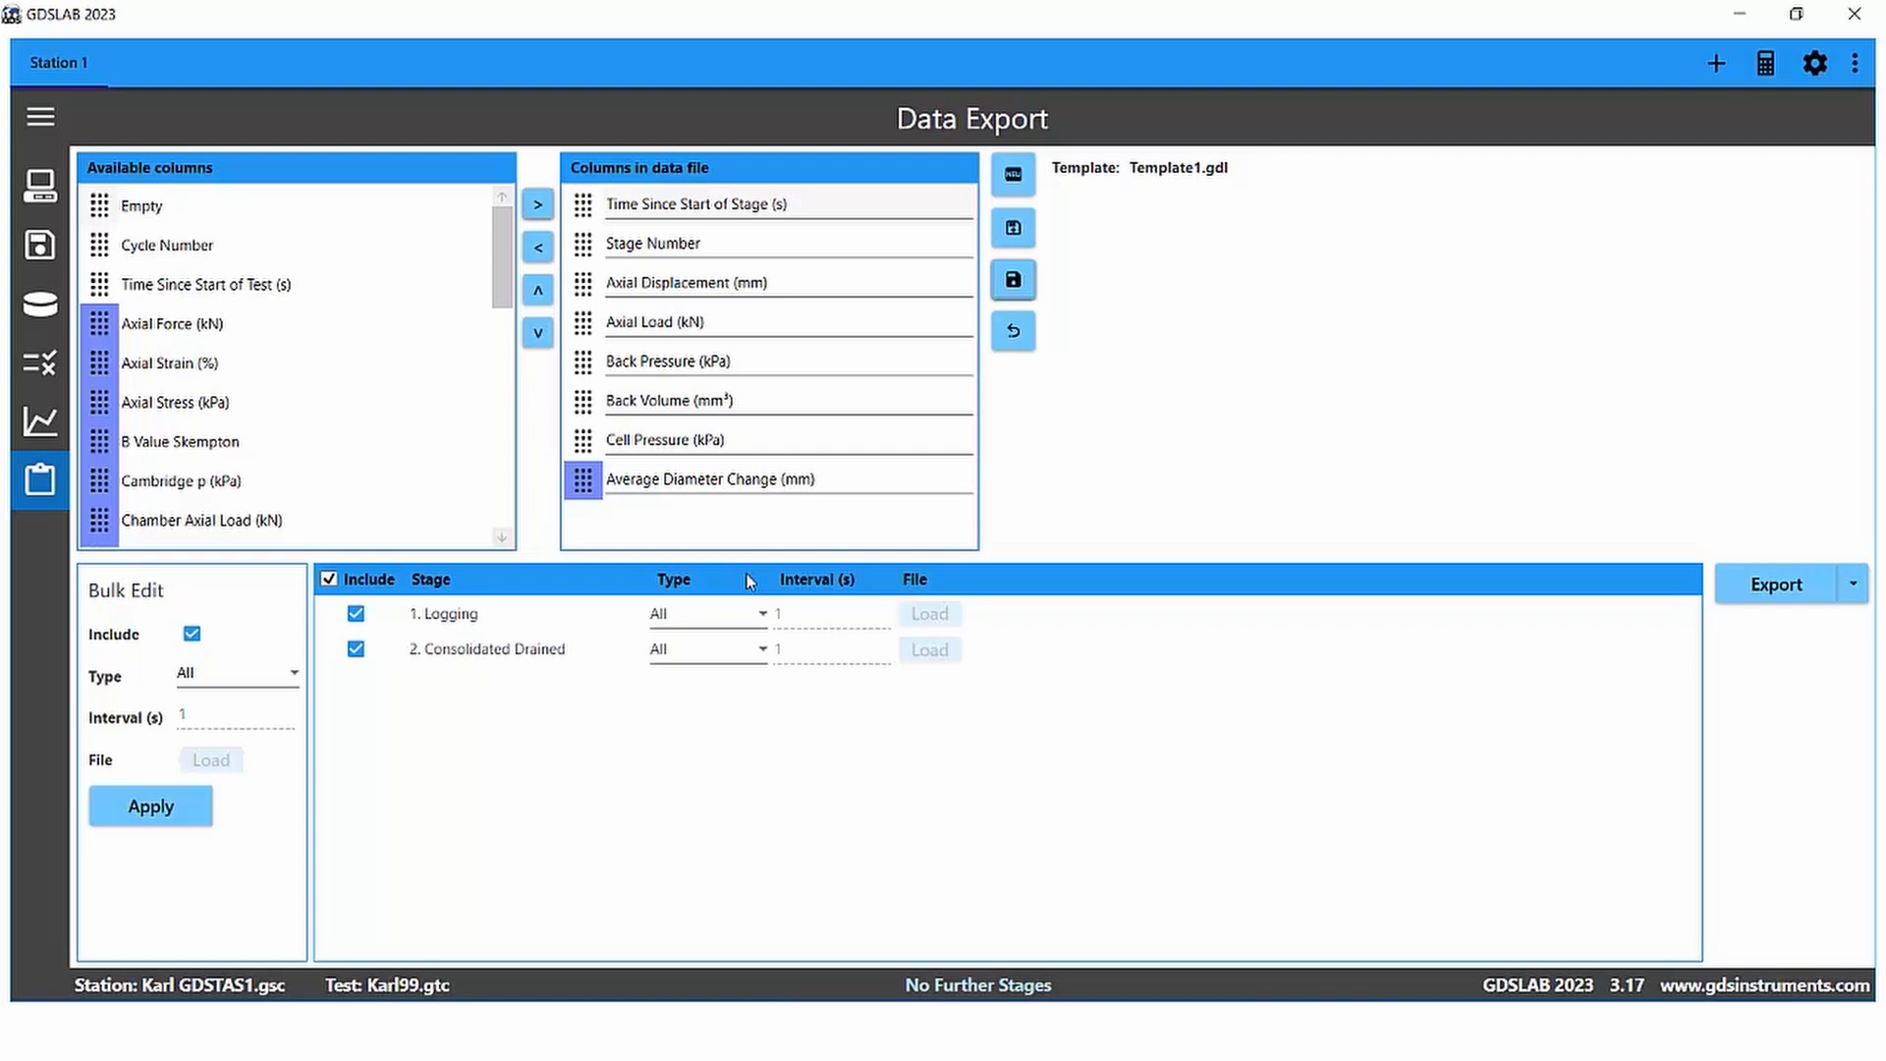
# Step: Set the Logging stage to Linear type with a 10 s interval
pyautogui.click(762, 623)
pyautogui.click(724, 714)
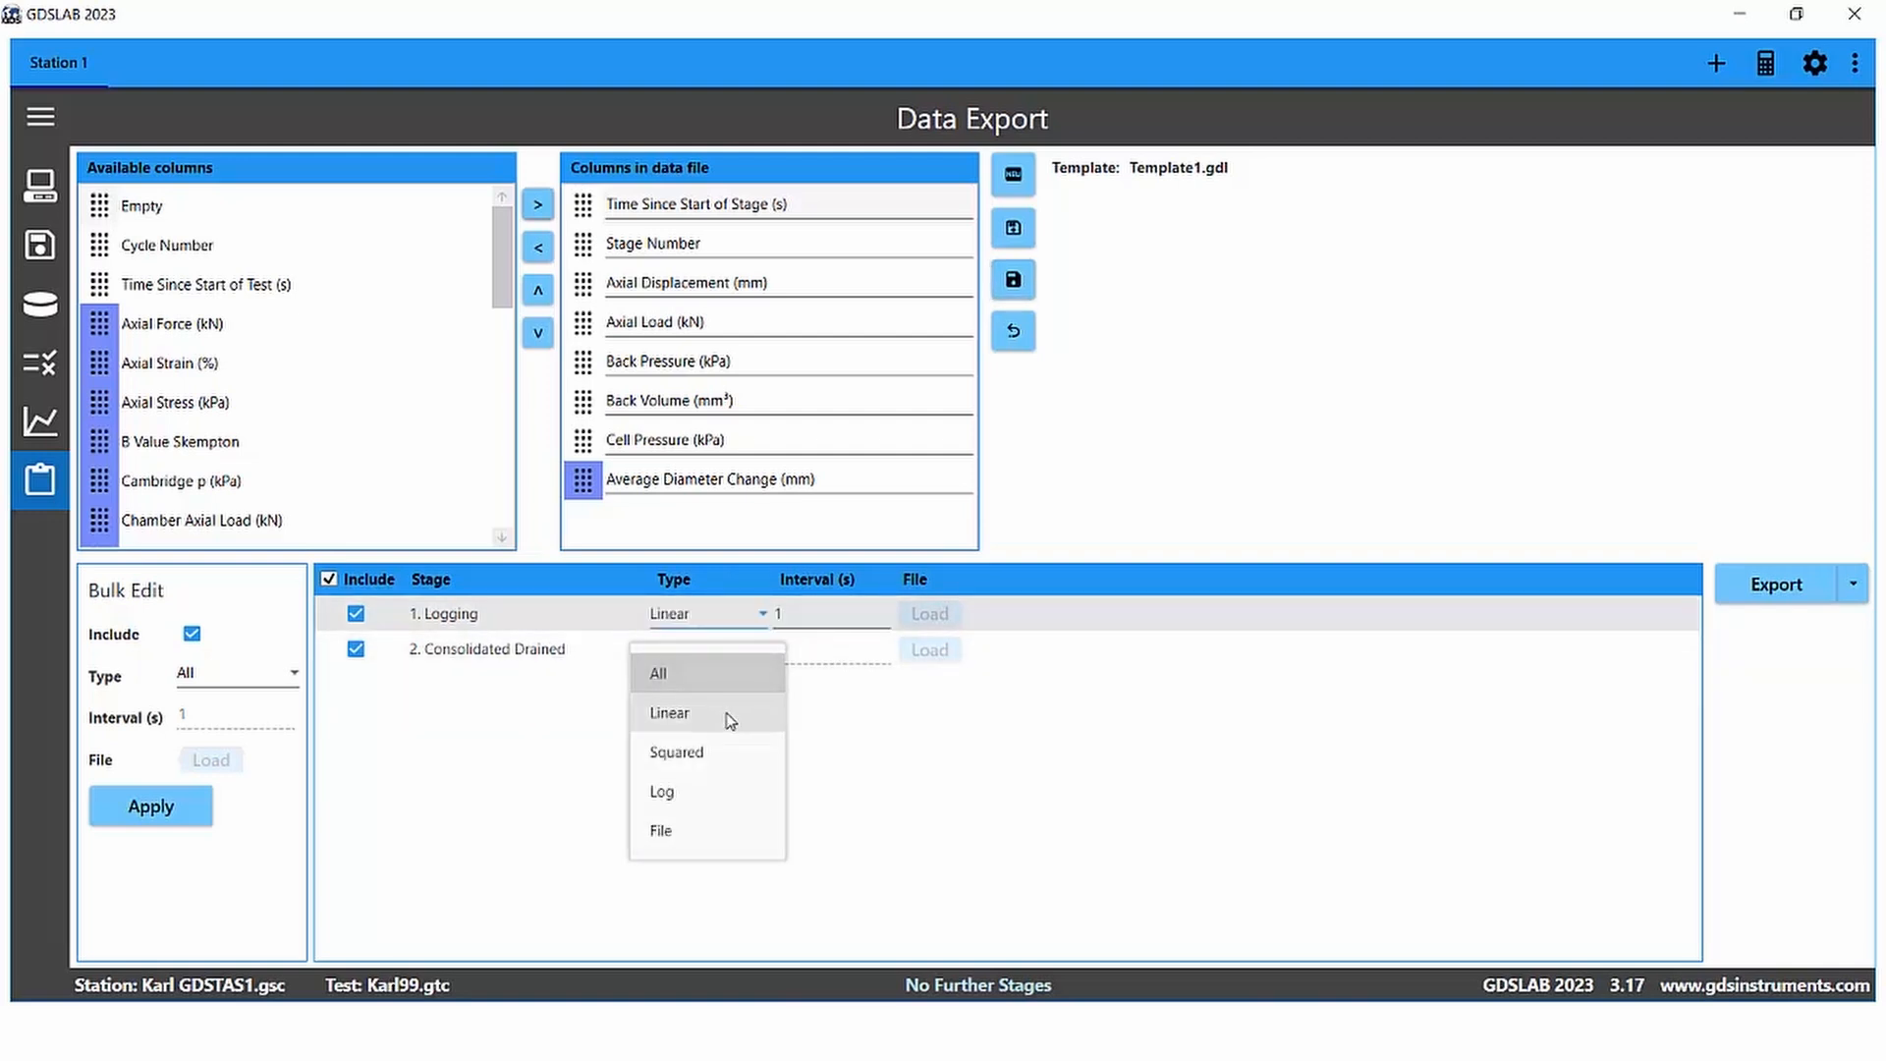
pyautogui.doubleClick(796, 617)
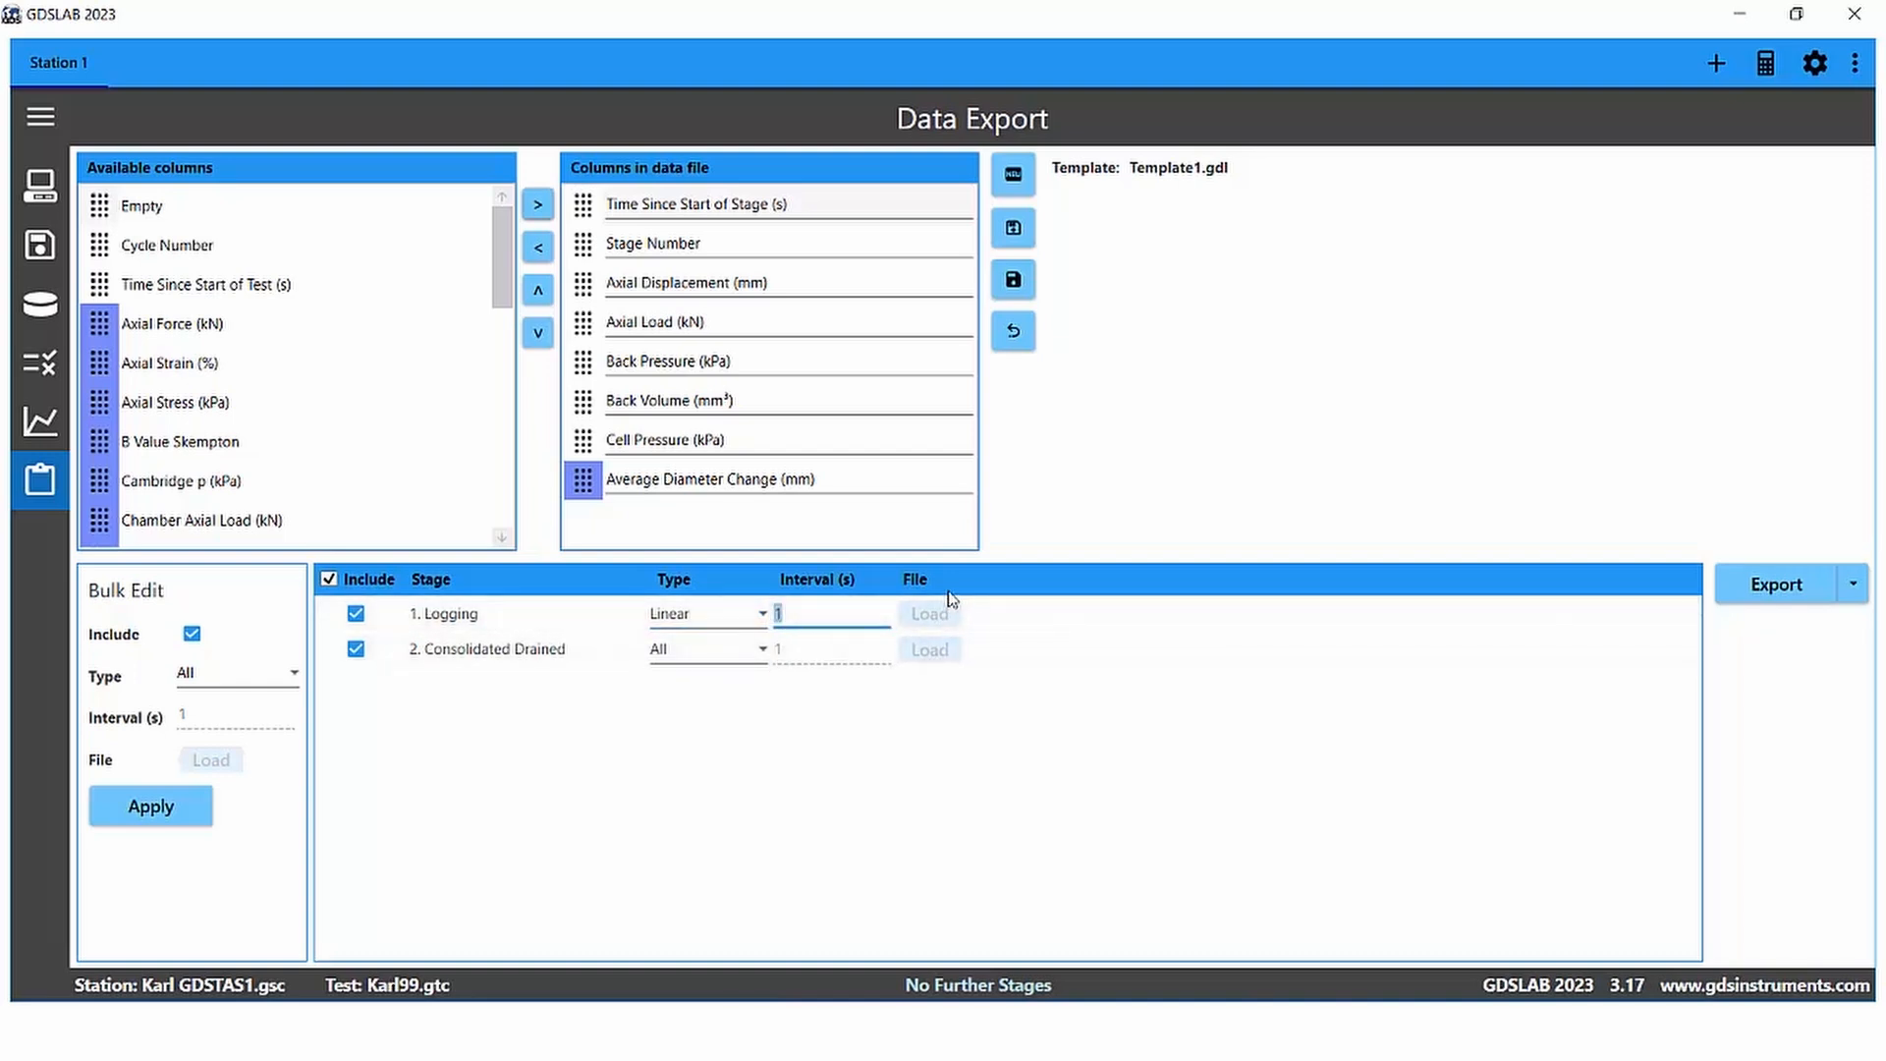
pyautogui.write('10')
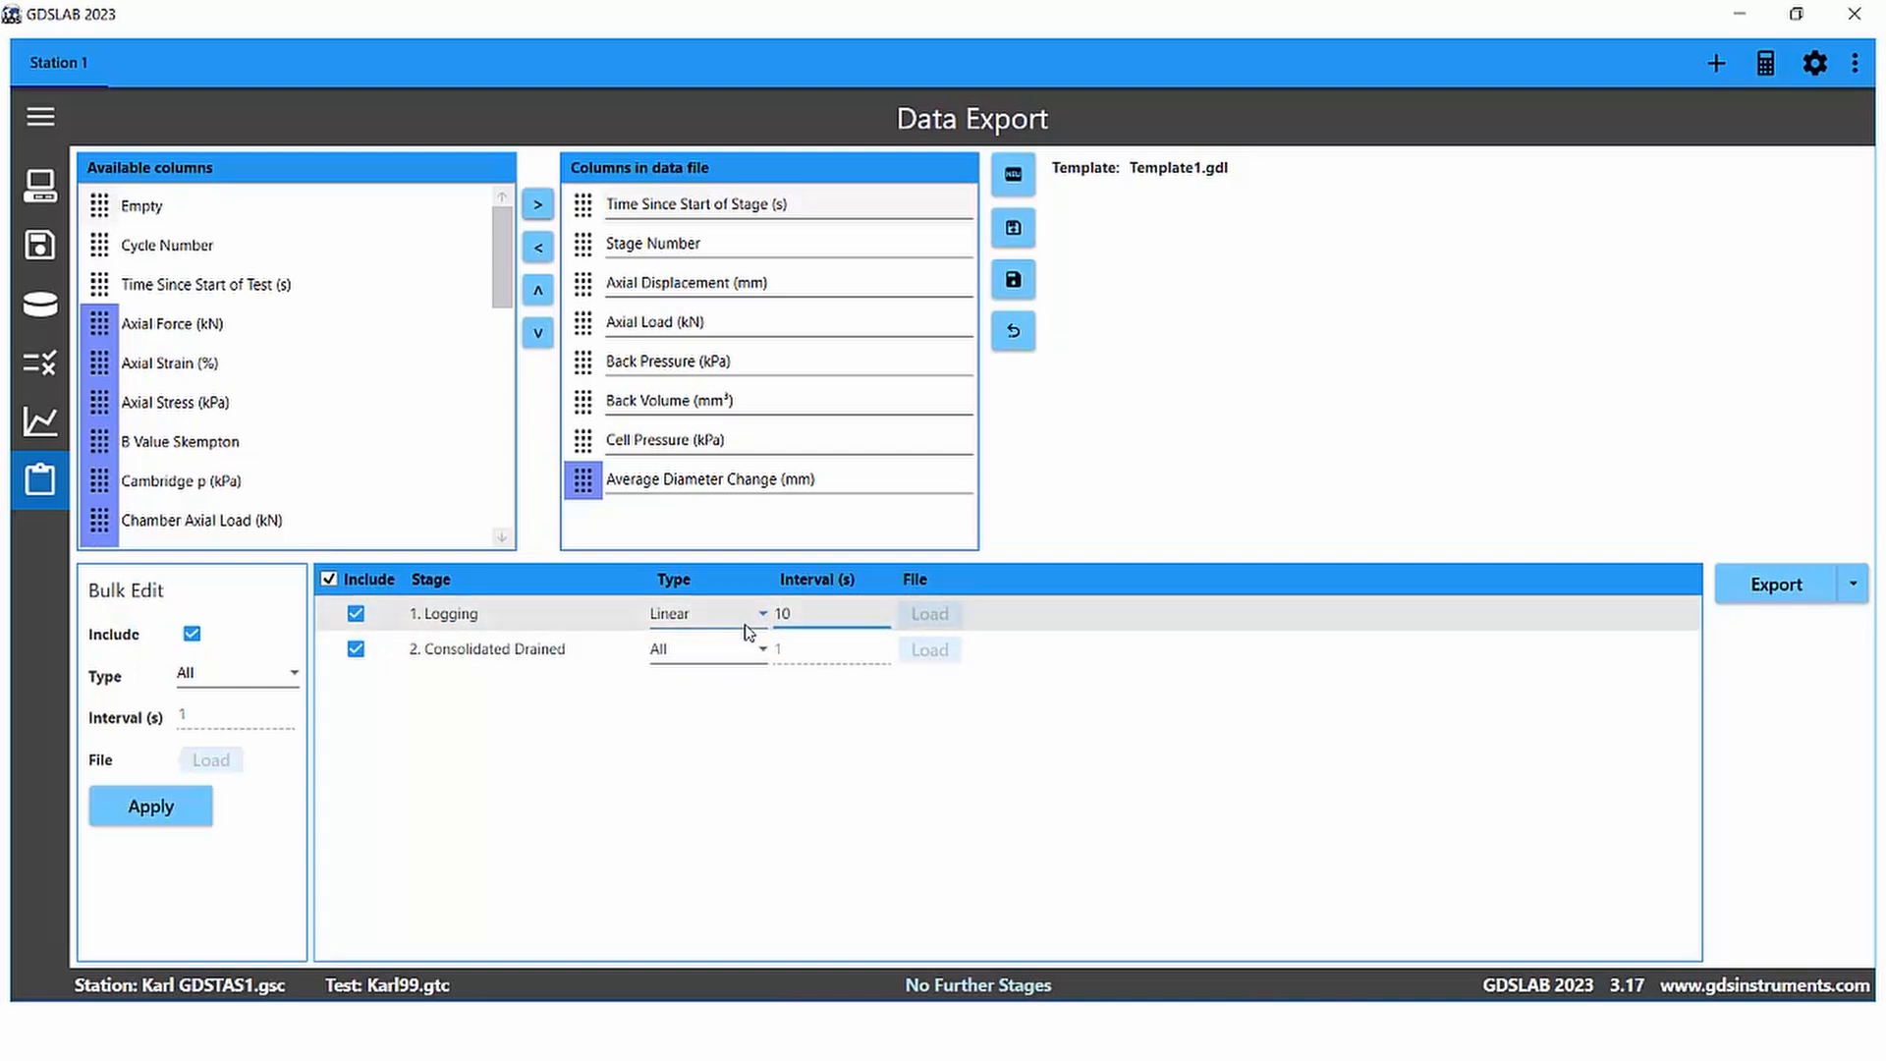
# Step: Set the Consolidated Drained stage to Linear type with a 5 s interval
pyautogui.click(761, 648)
pyautogui.click(729, 747)
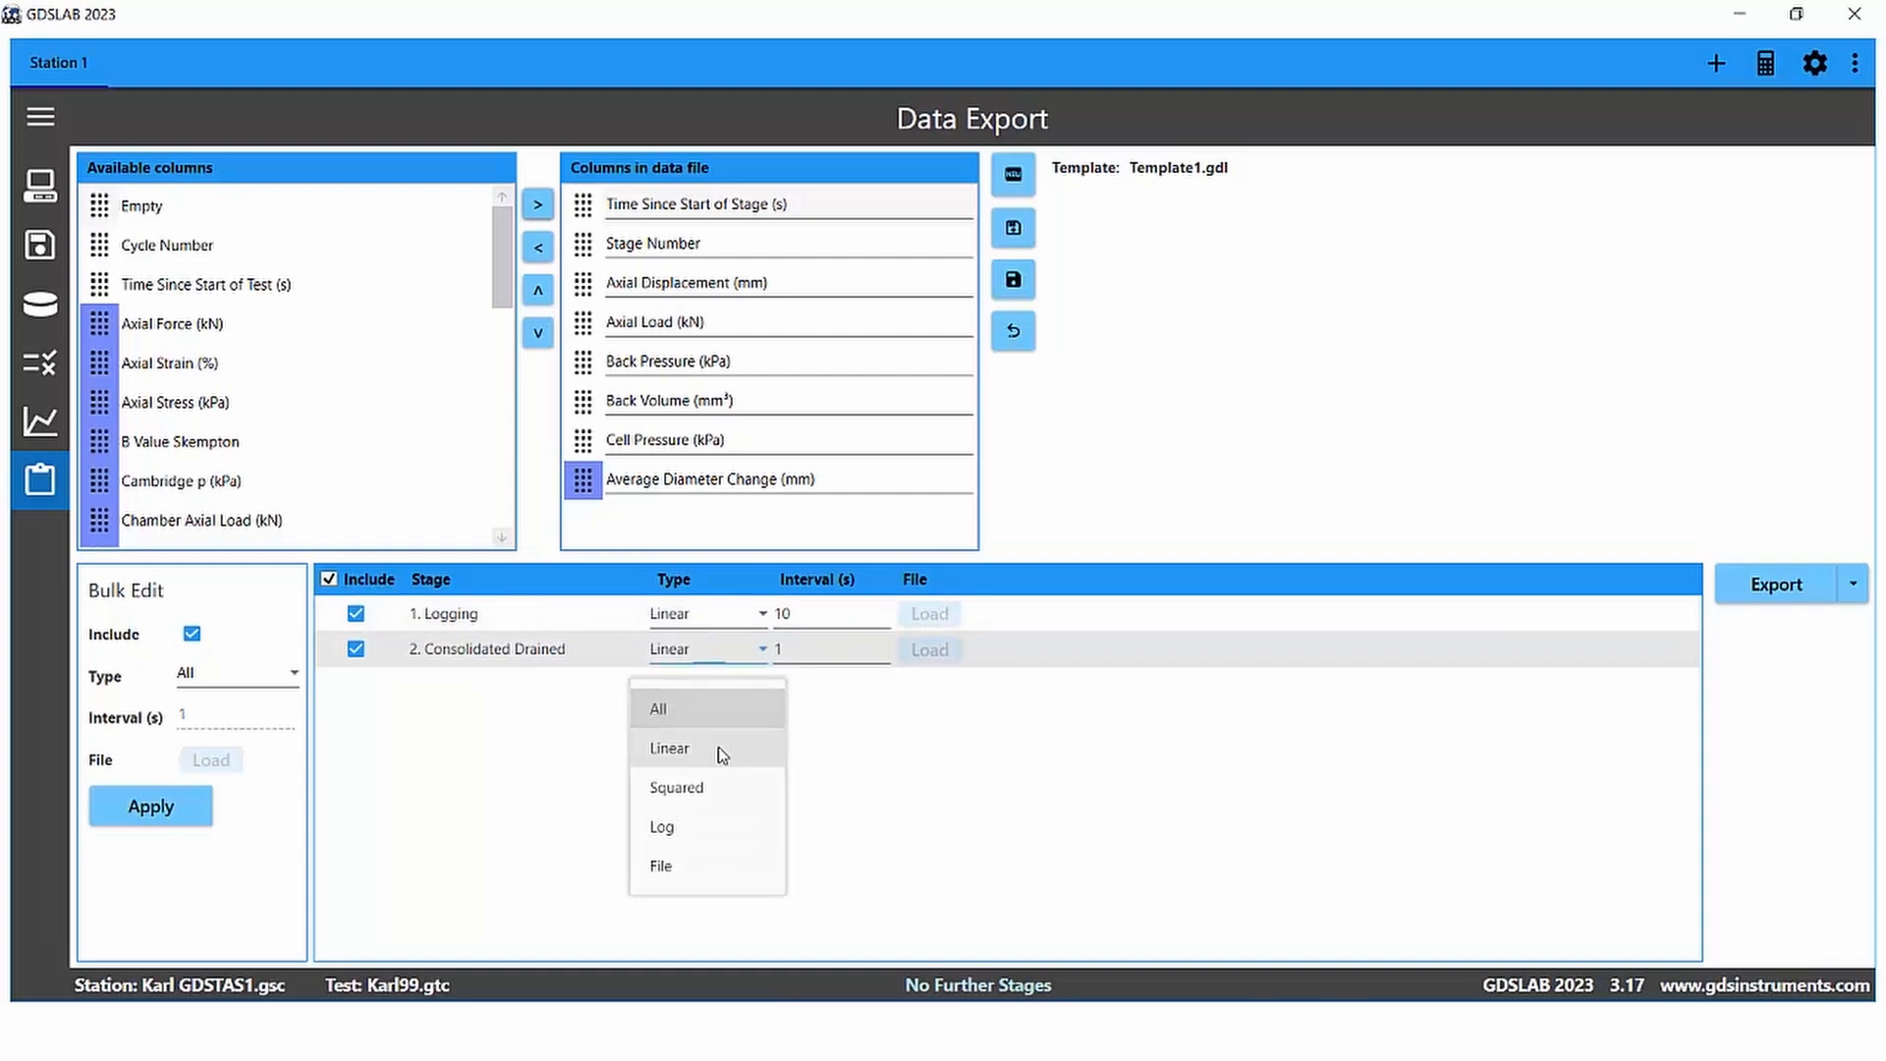
pyautogui.doubleClick(781, 650)
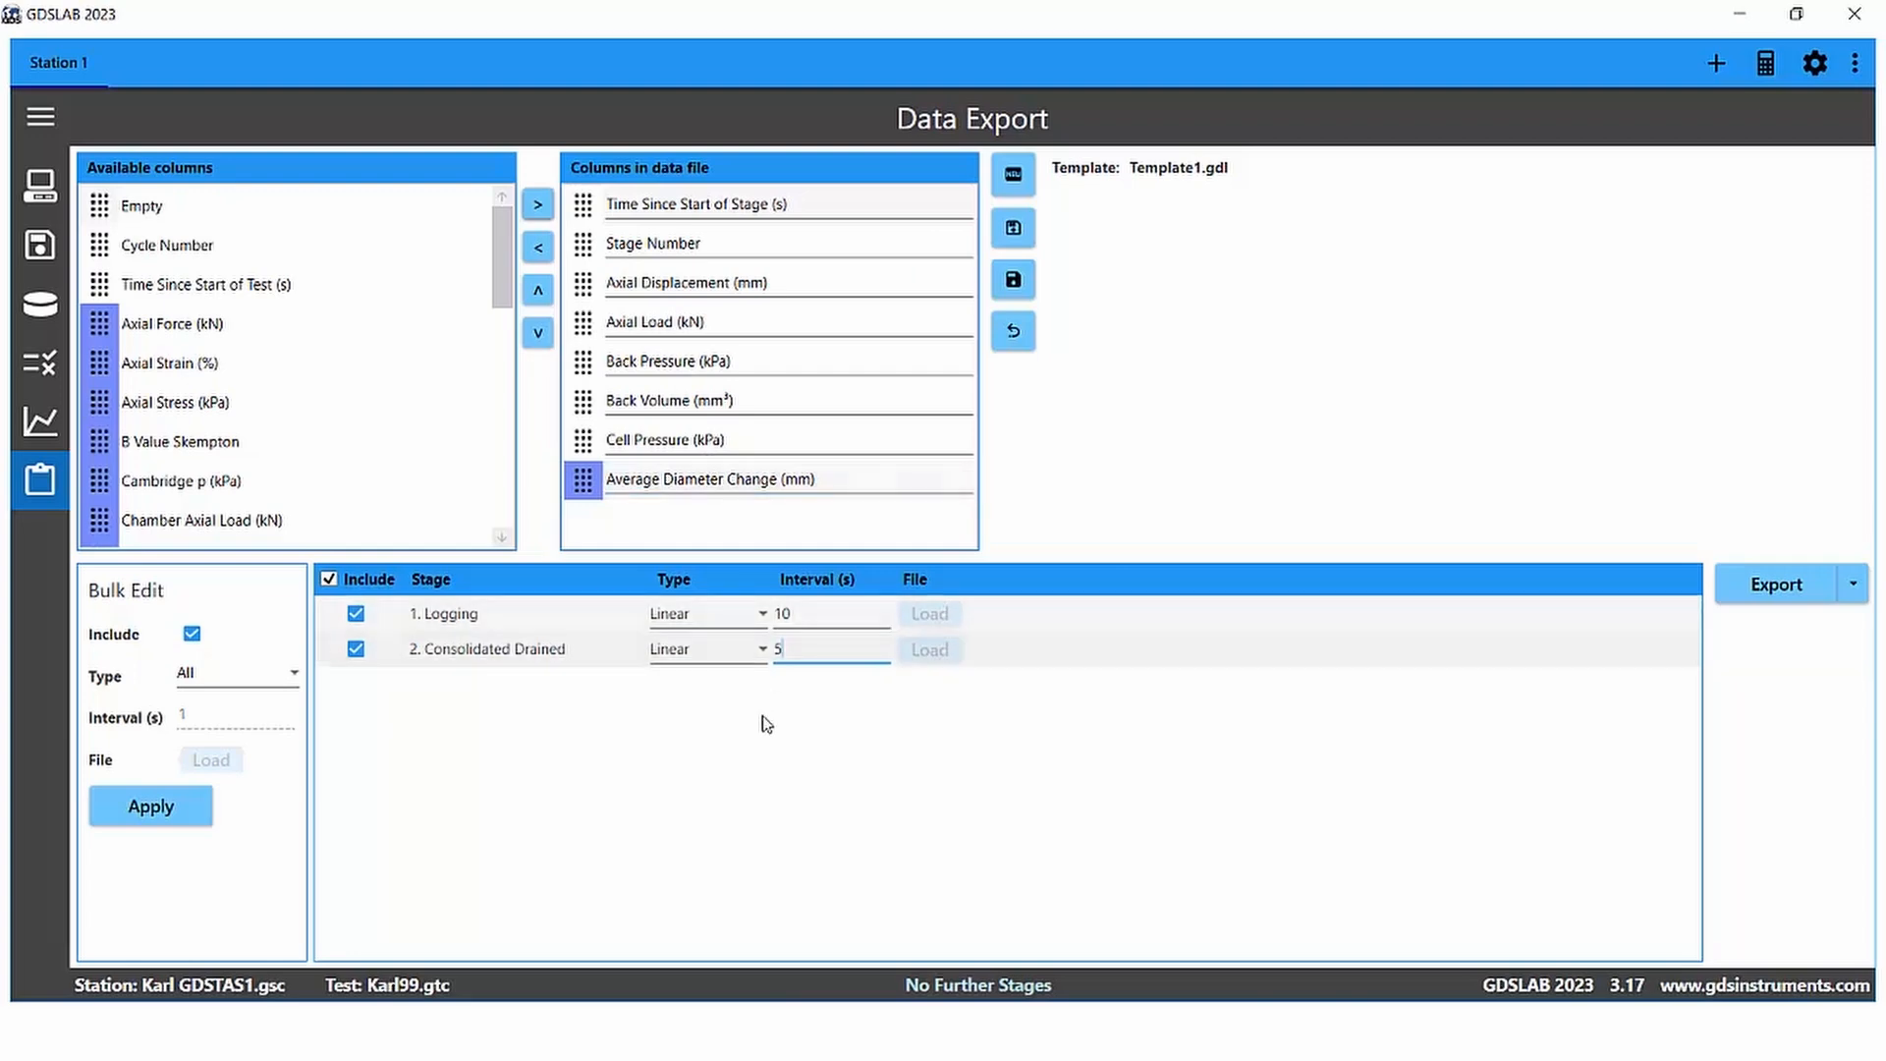
# Step: Export the test data to the GDSLab Library folder as Data Test 1
pyautogui.click(1799, 594)
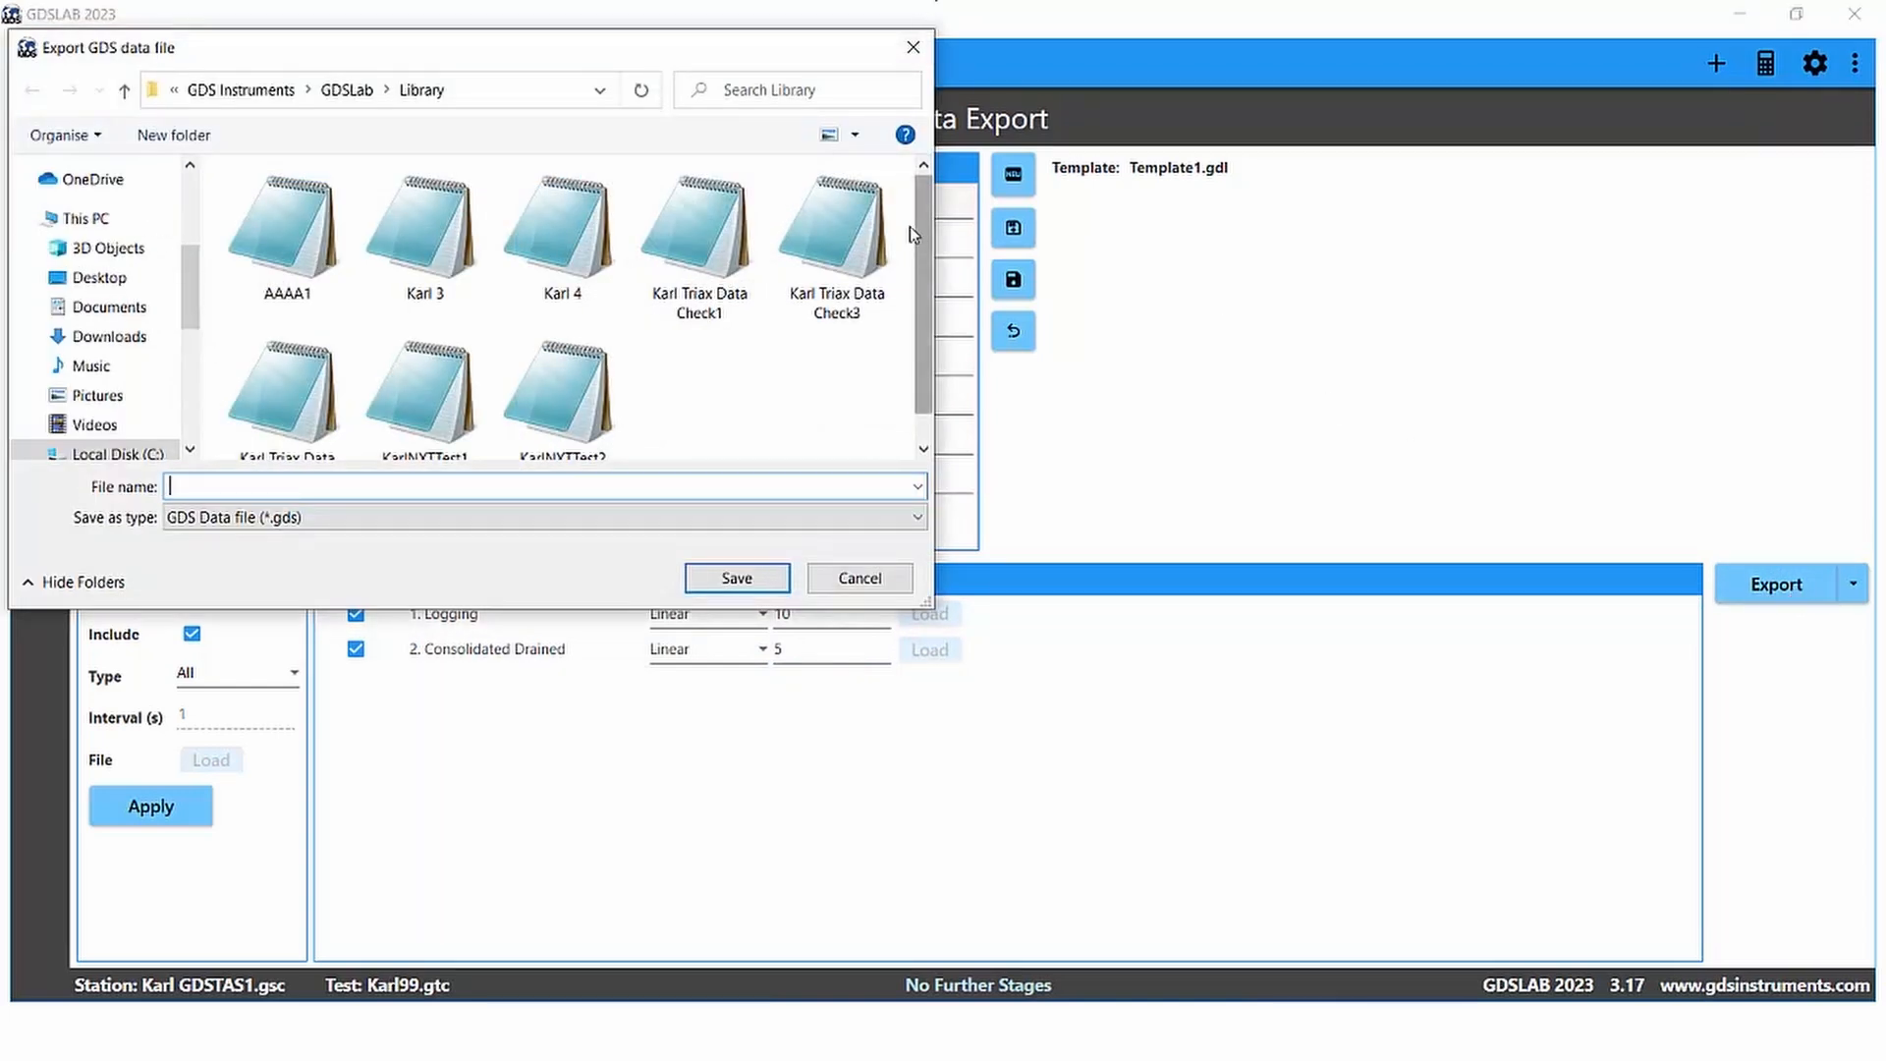
pyautogui.click(499, 98)
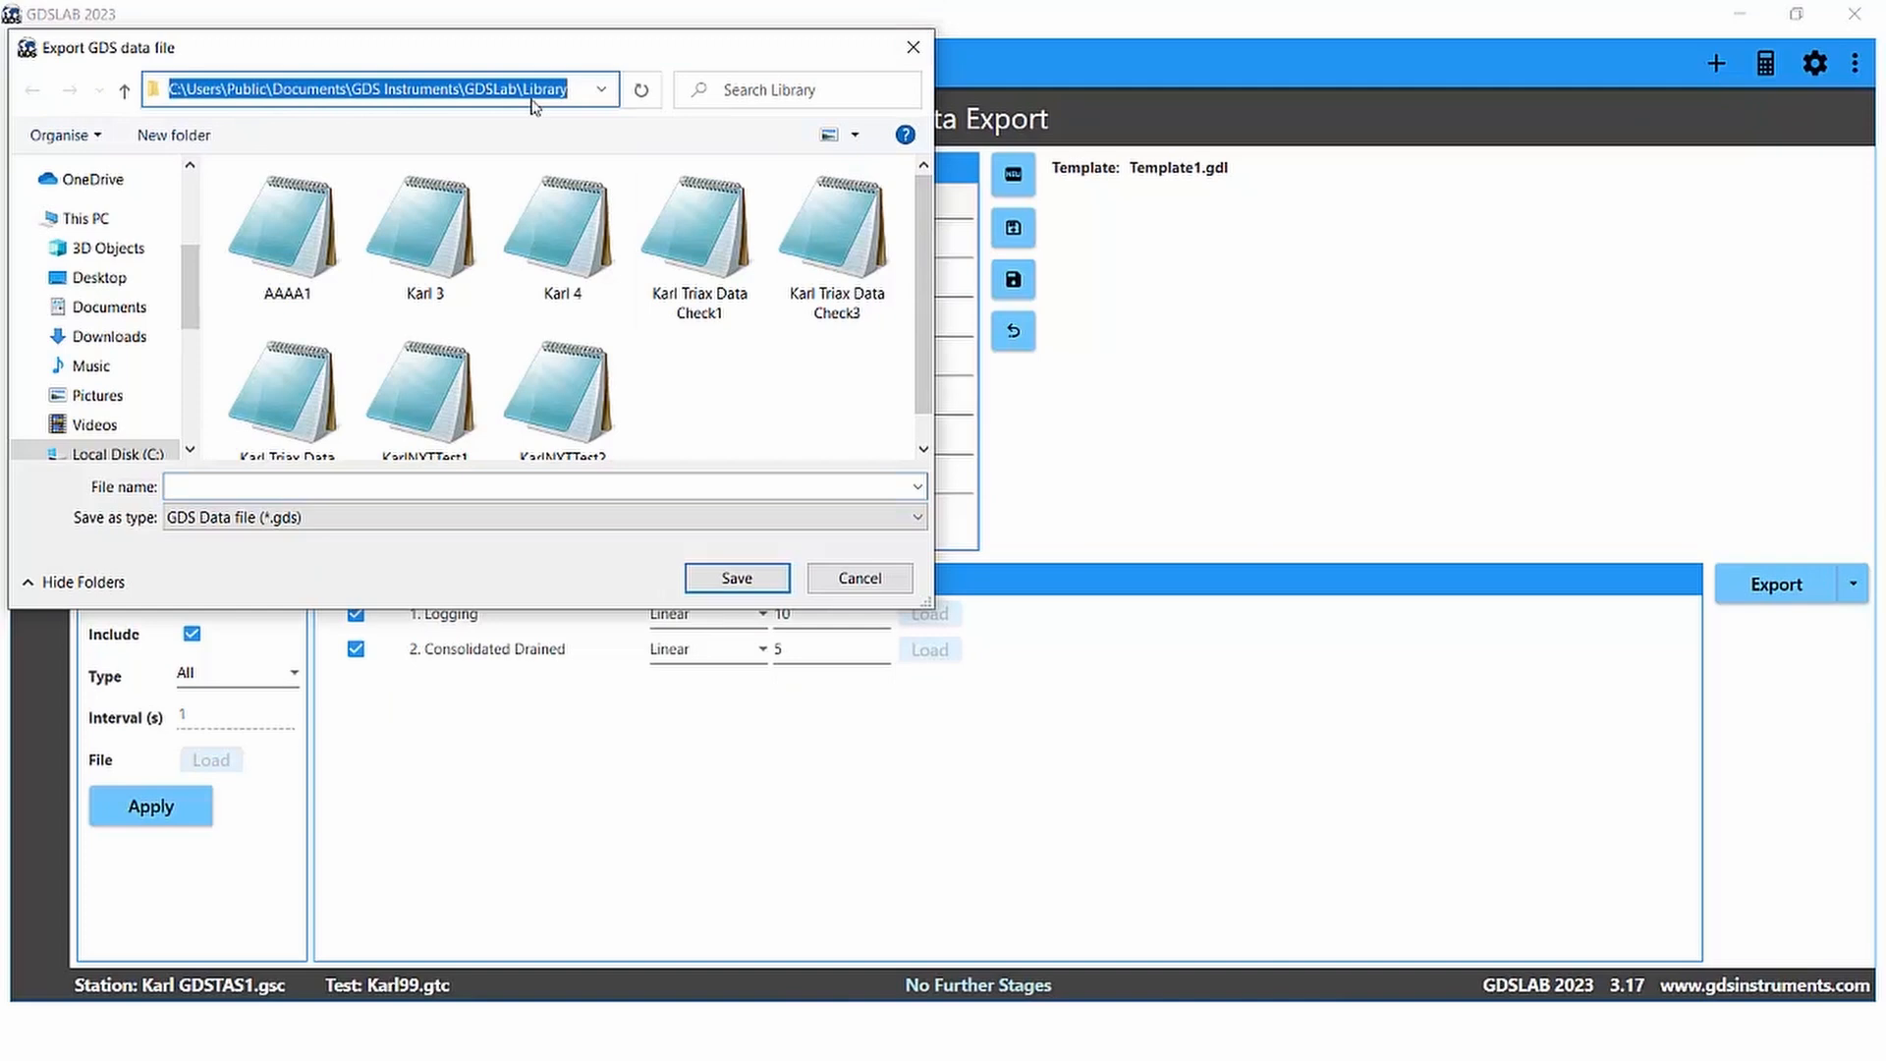
pyautogui.moveTo(573, 91); pyautogui.dragTo(165, 92)
pyautogui.click(337, 483)
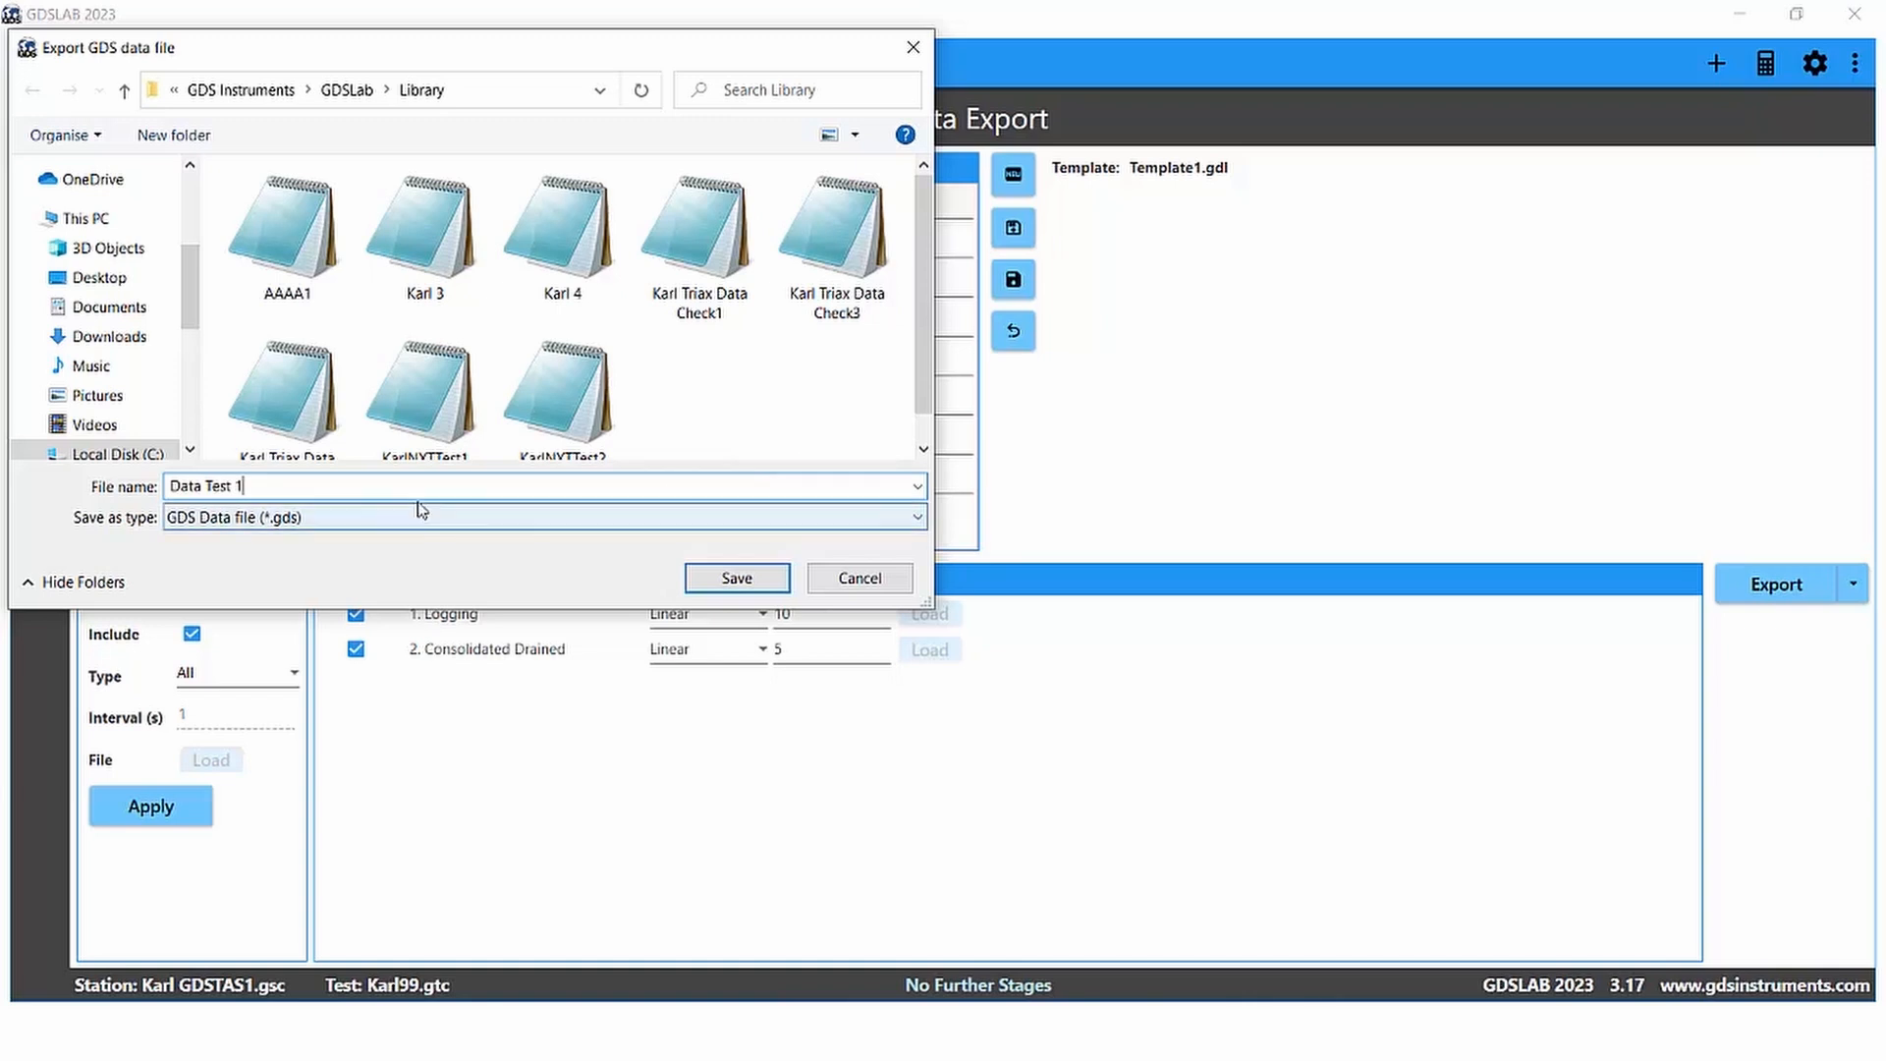
pyautogui.click(744, 580)
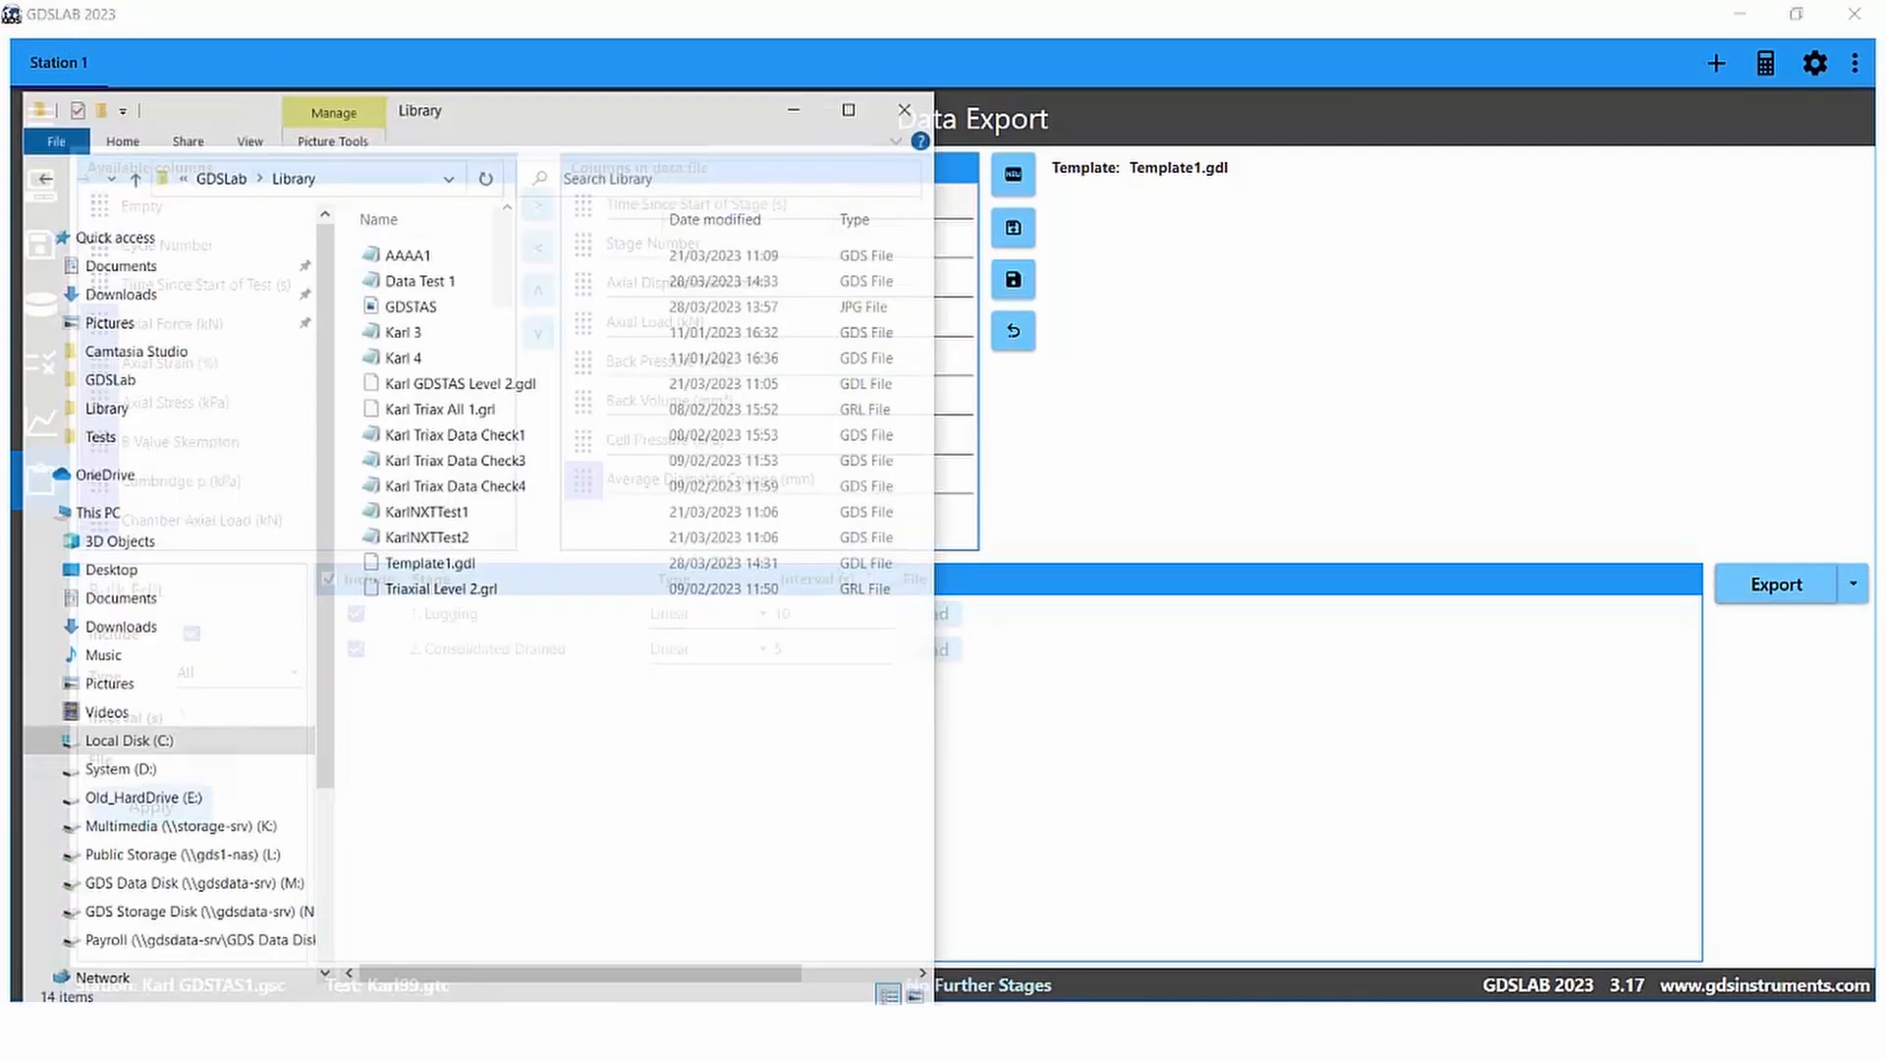
# Step: Open the exported Data Test 1 file from the Library folder in Notepad and review its contents
pyautogui.click(390, 148)
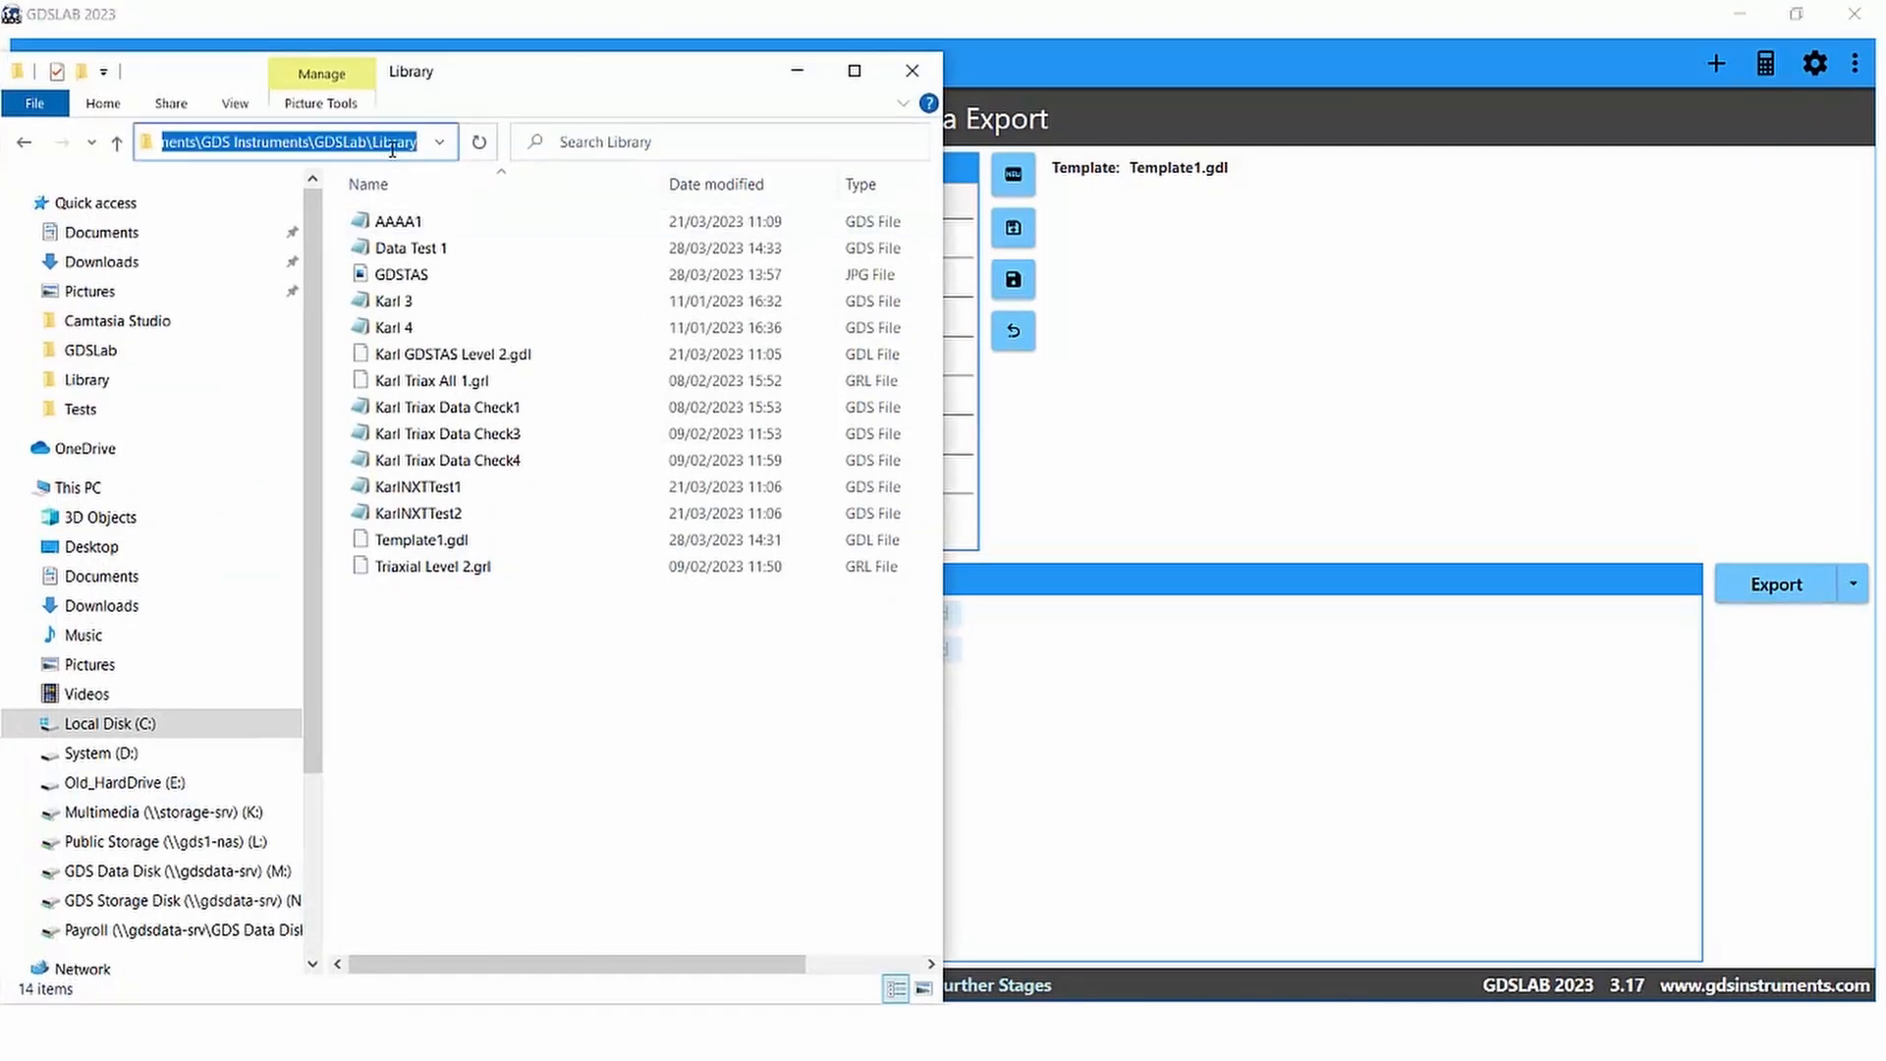
pyautogui.click(546, 127)
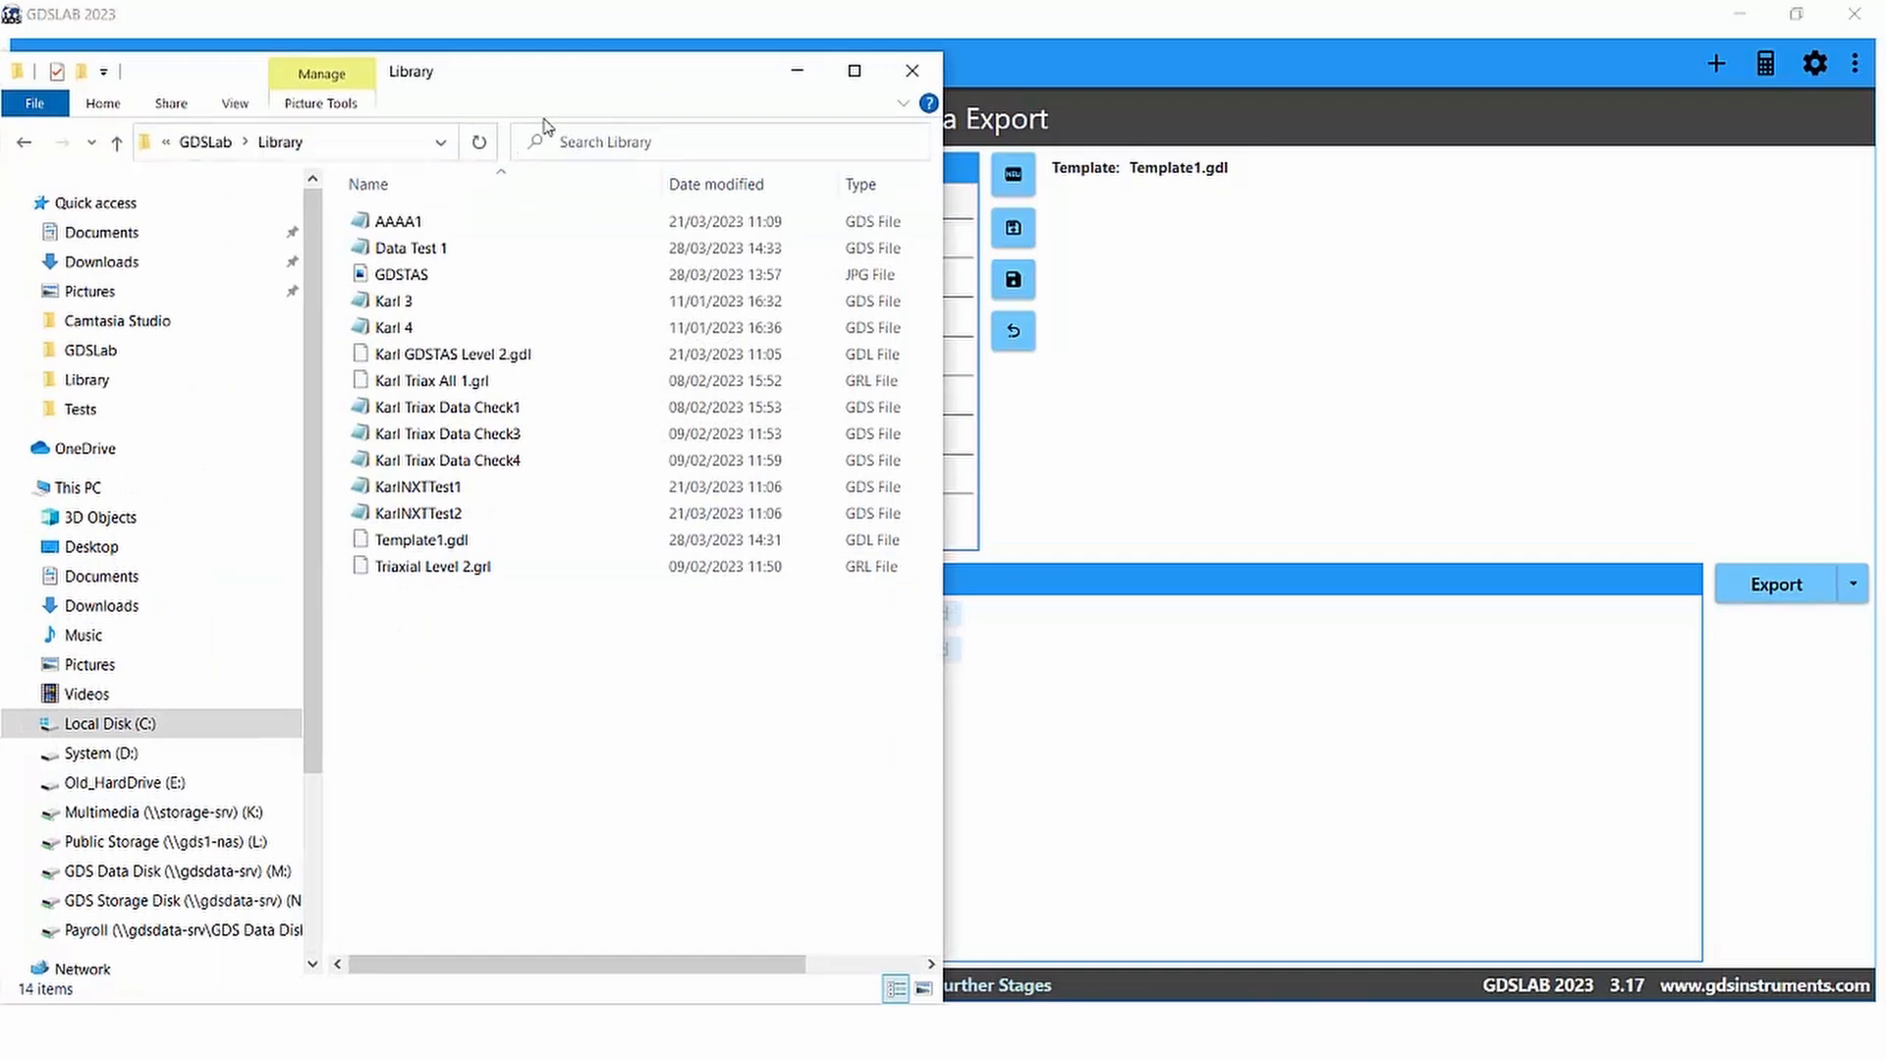
pyautogui.doubleClick(440, 252)
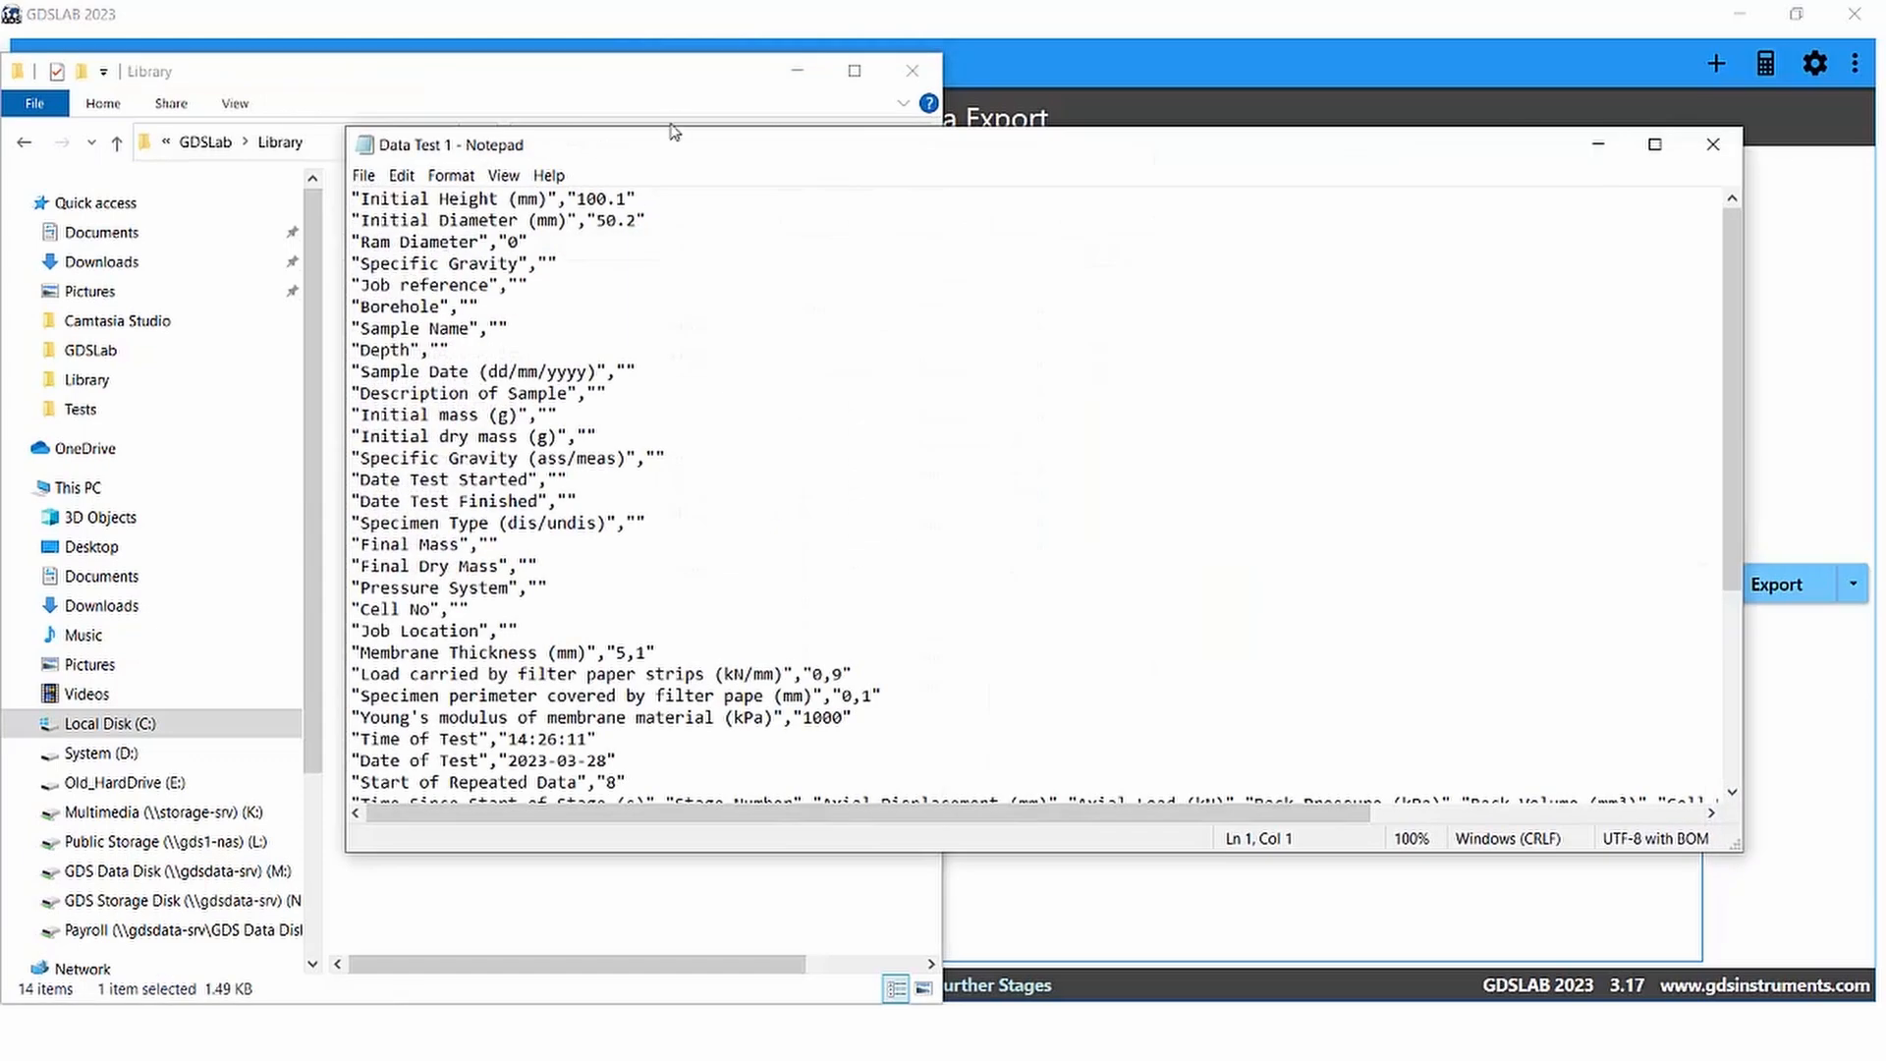
pyautogui.moveTo(663, 155); pyautogui.dragTo(414, 110)
pyautogui.scroll(-4, 831, 400)
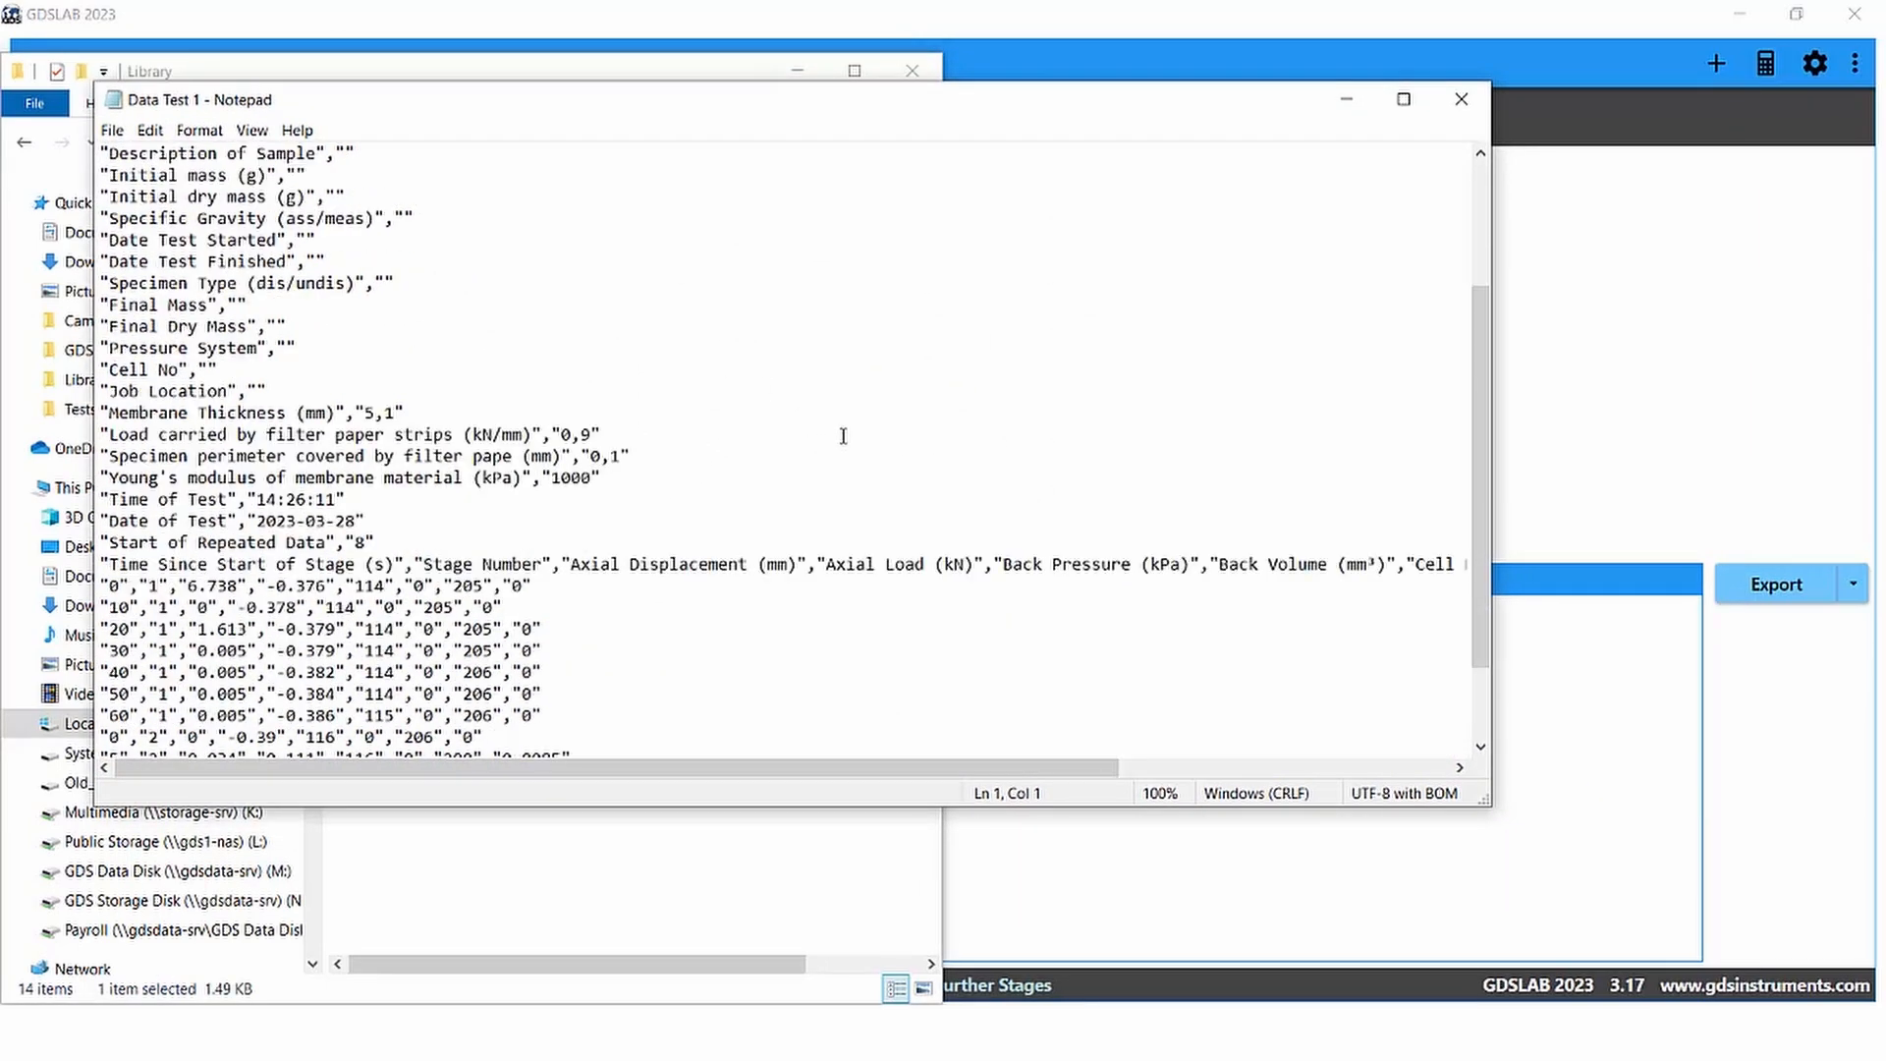
# Step: Scroll through the remaining data rows of Data Test 1, then close Notepad and put the Library folder window away
pyautogui.scroll(-1, 909, 482)
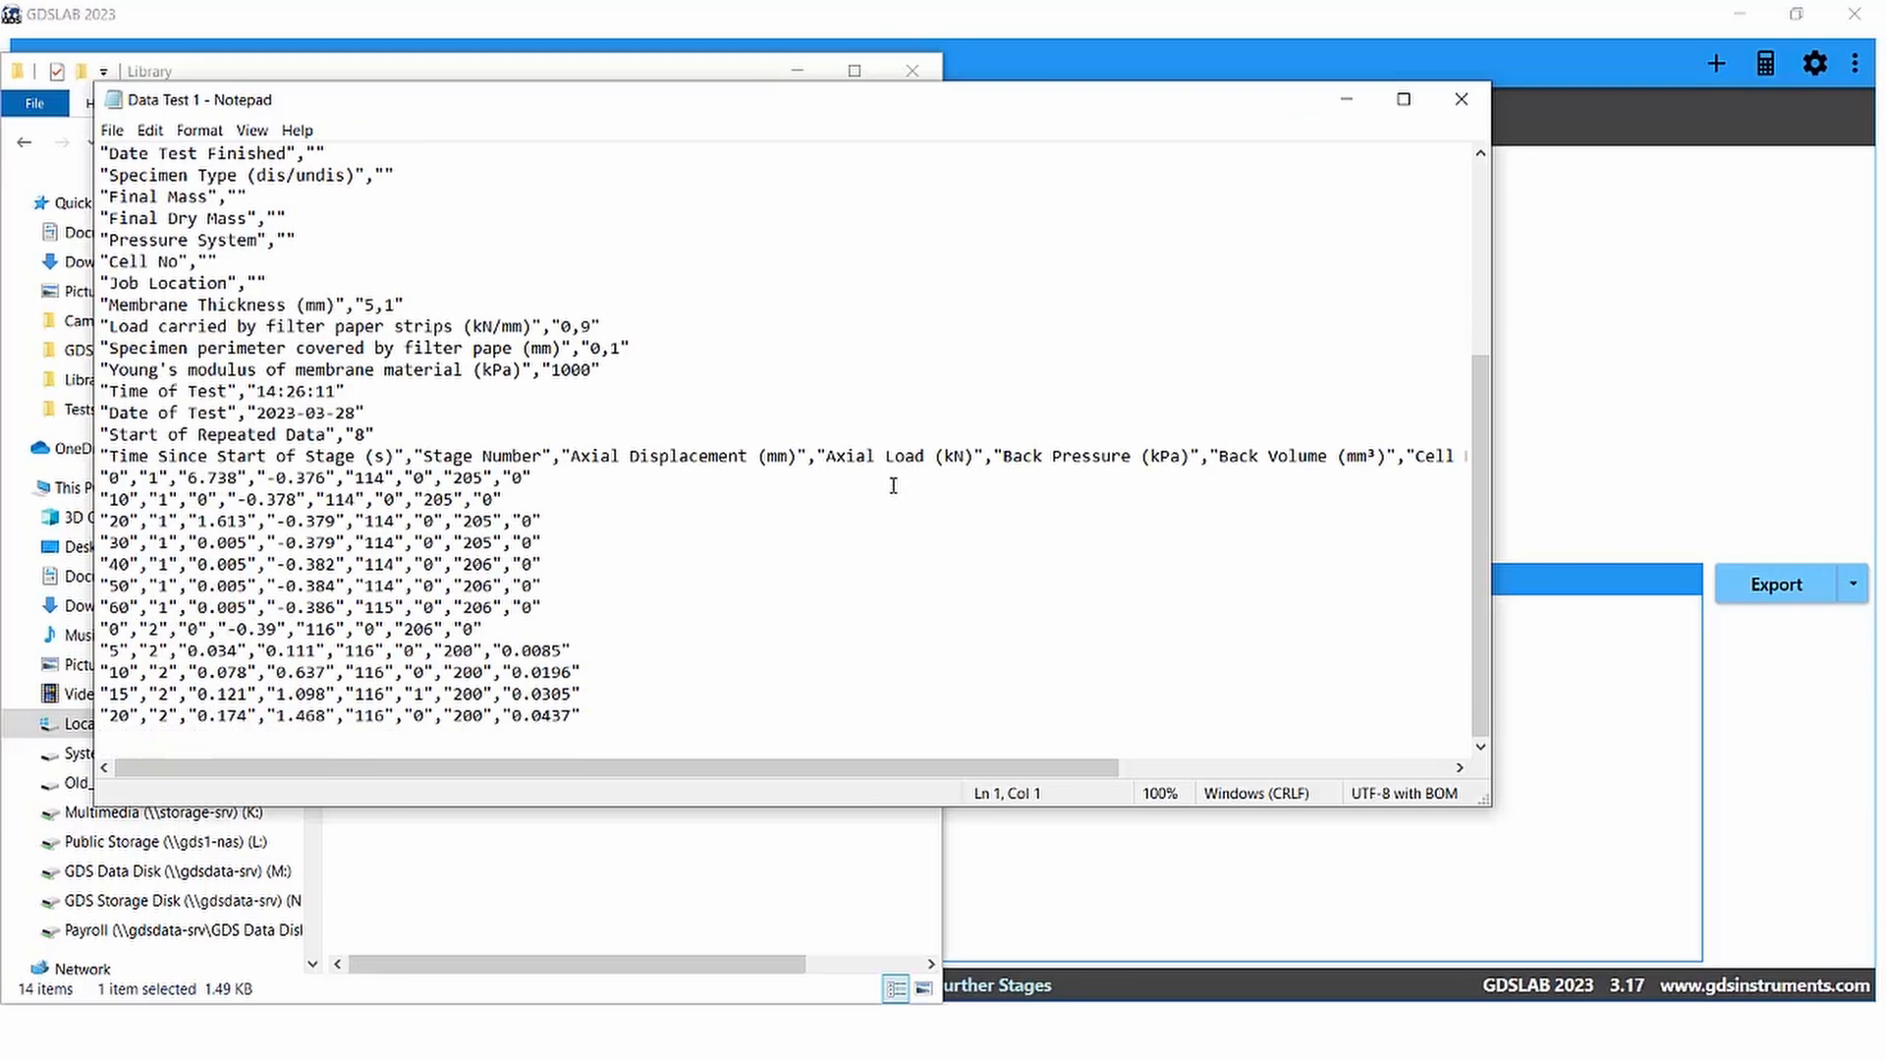
pyautogui.click(1464, 102)
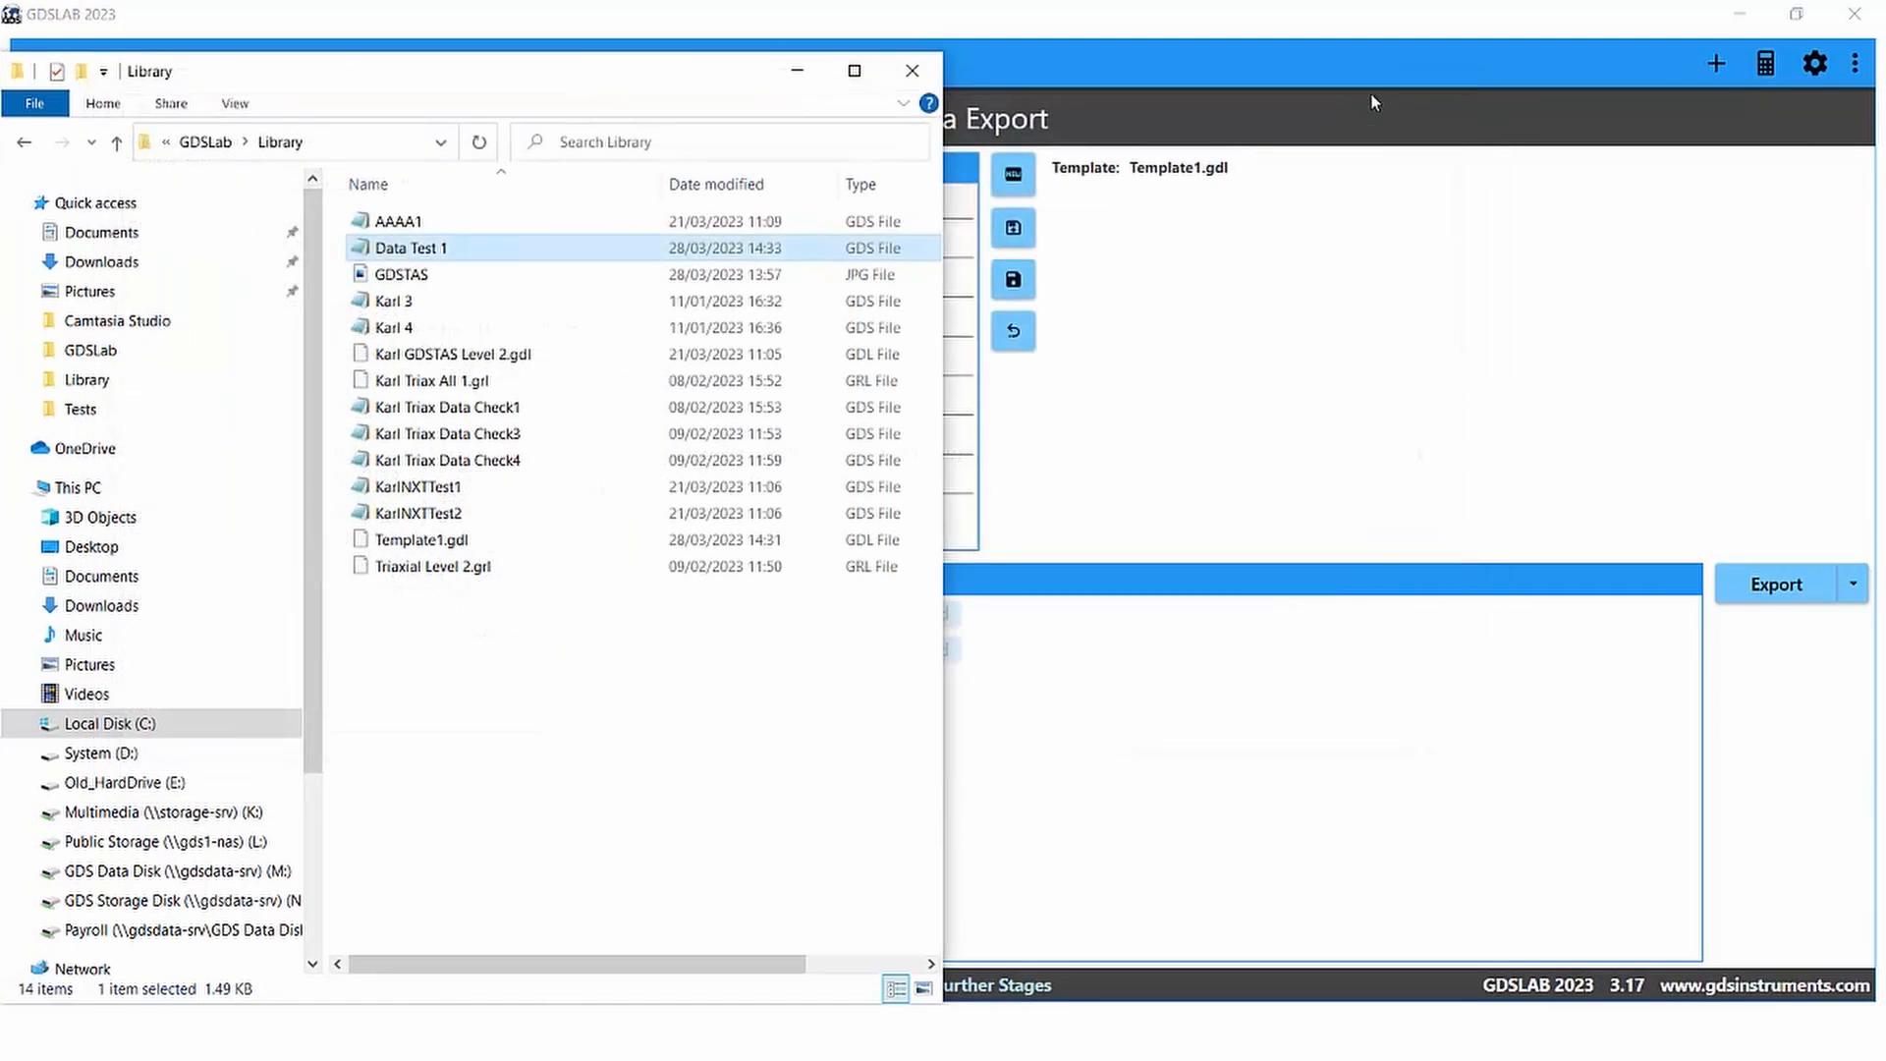
pyautogui.click(797, 71)
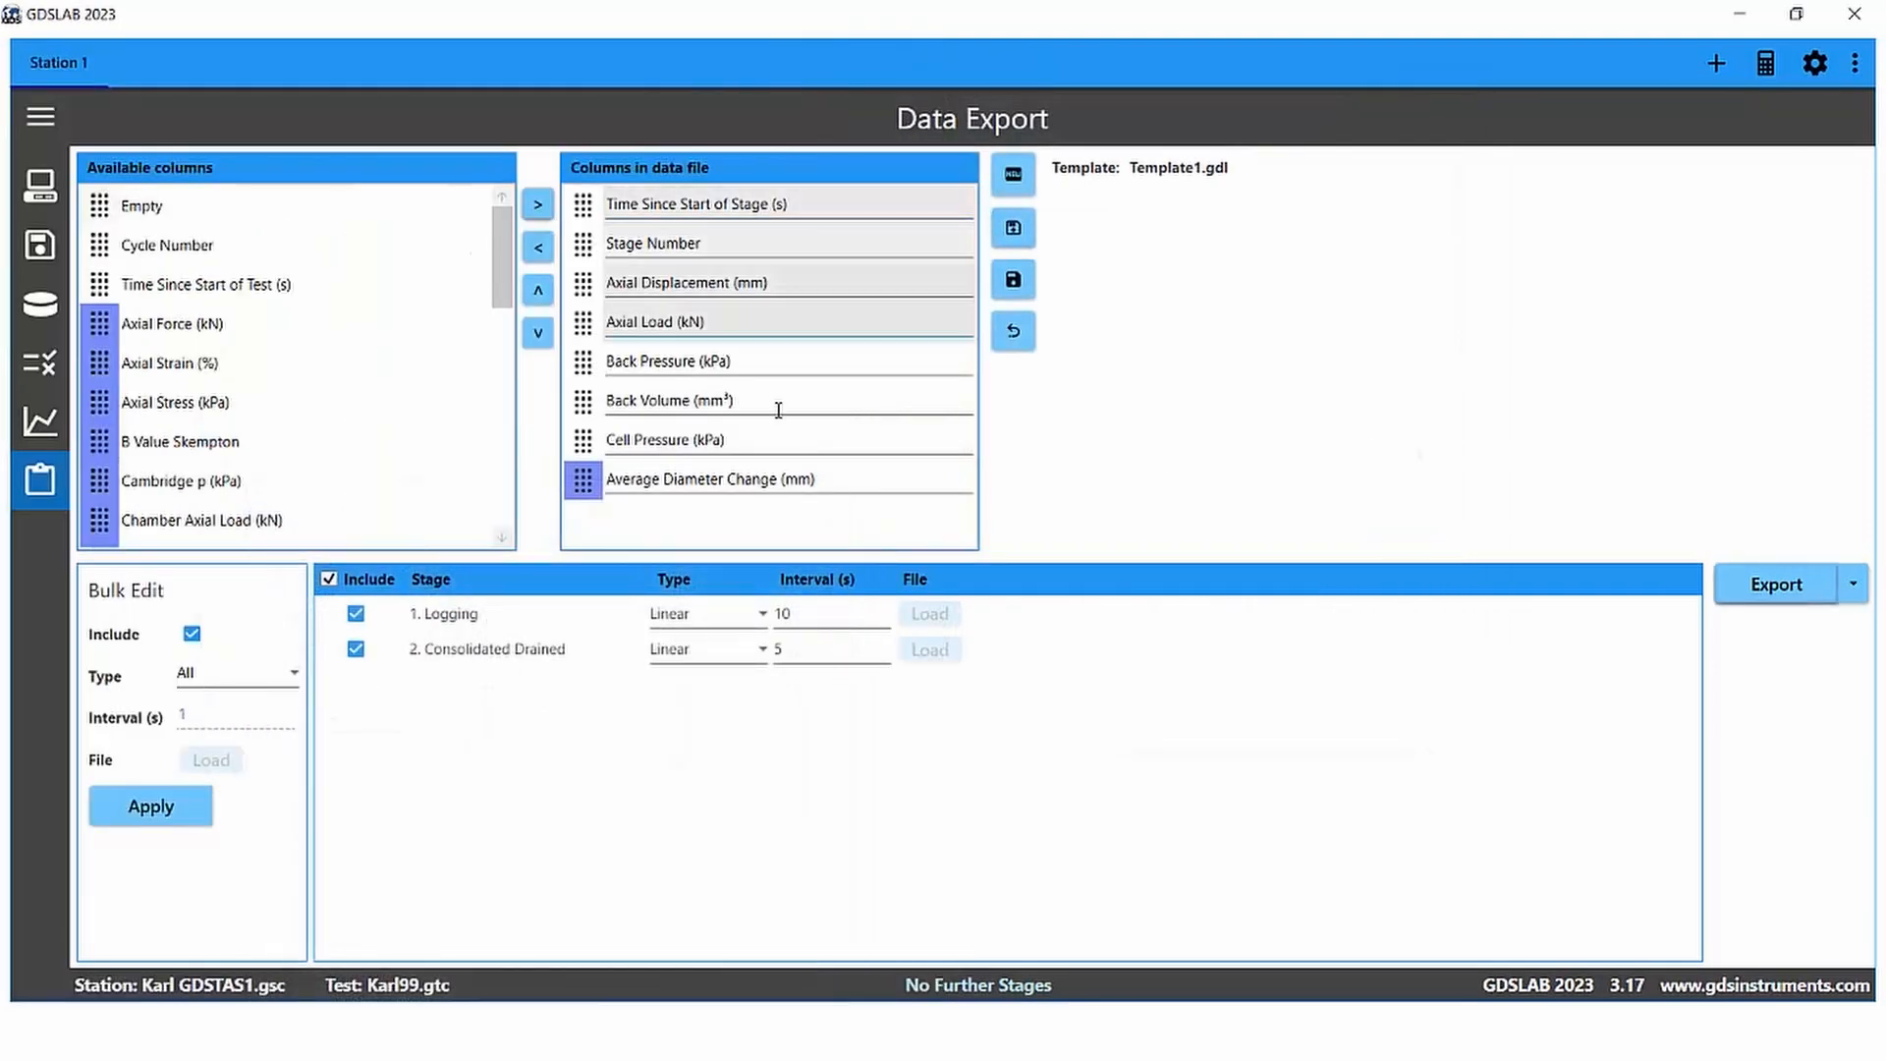
# Step: Set the Logging stage interval to 5 s and export the test data to the Library folder as Data Test 2
pyautogui.click(816, 616)
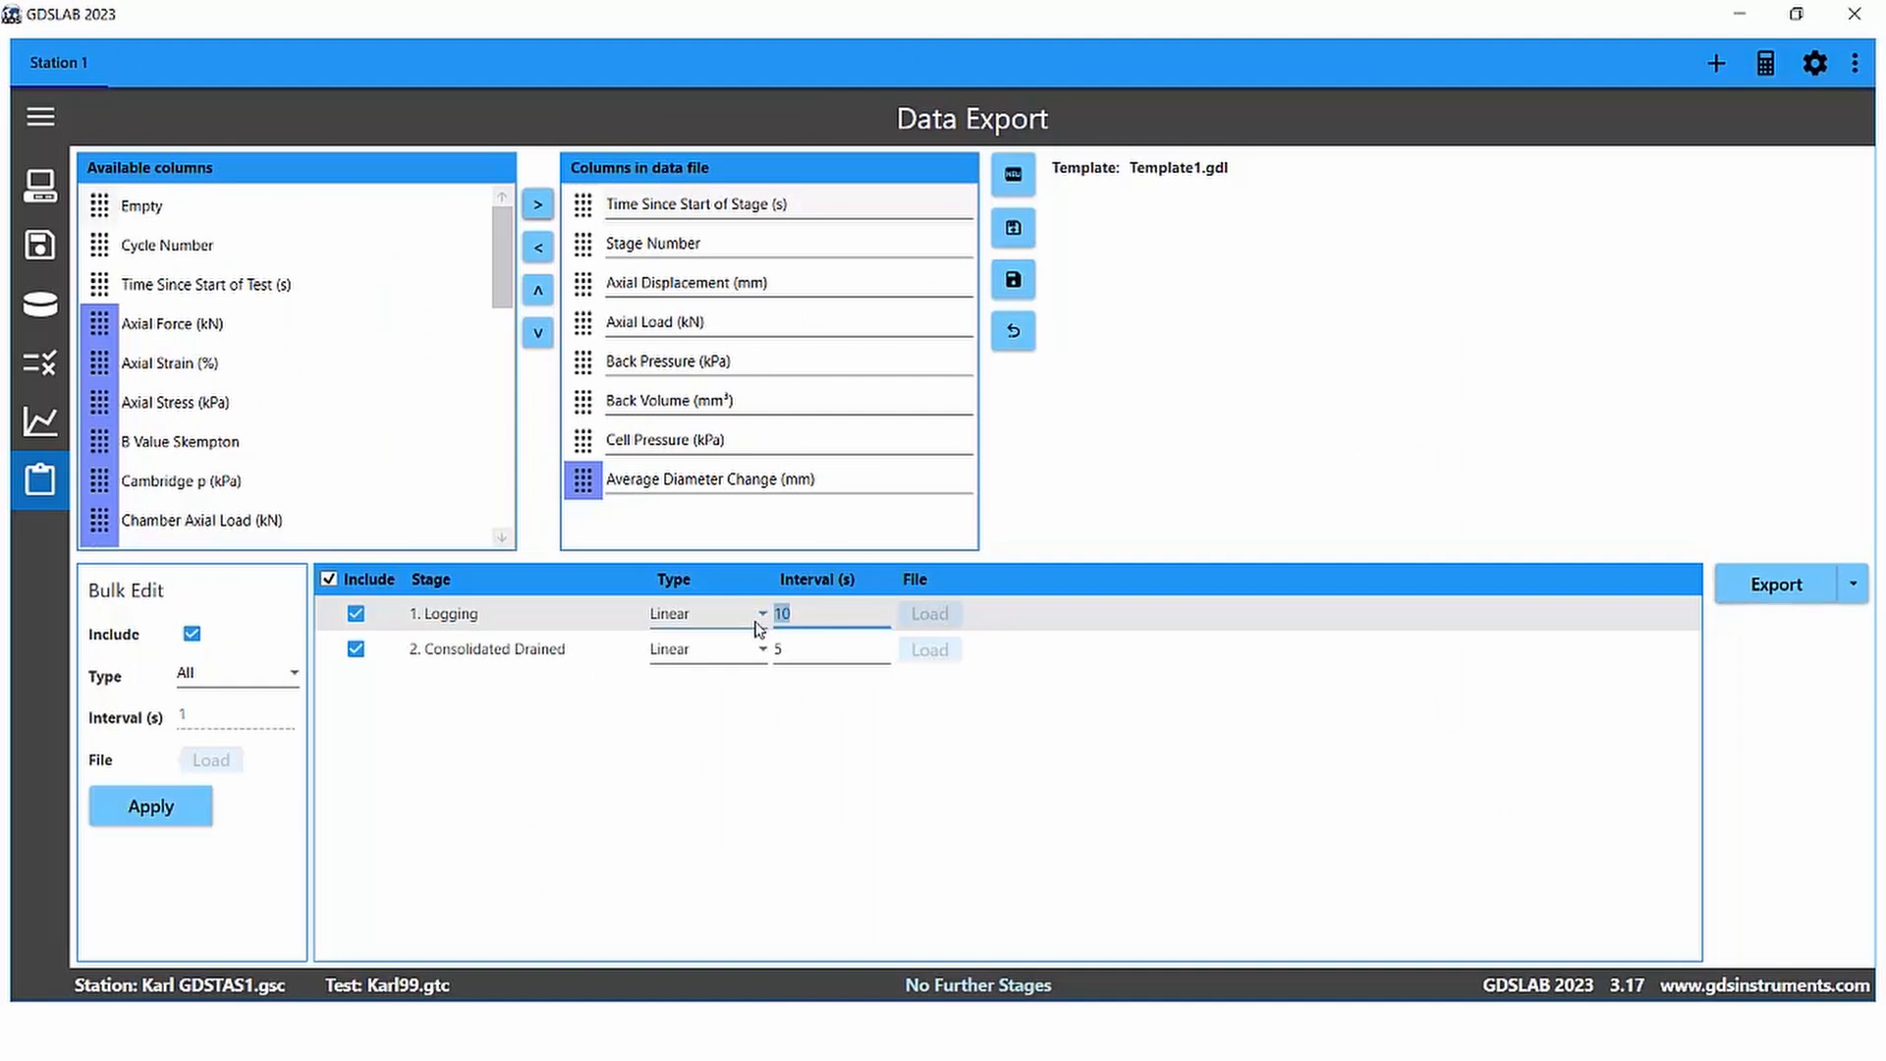
pyautogui.write('5')
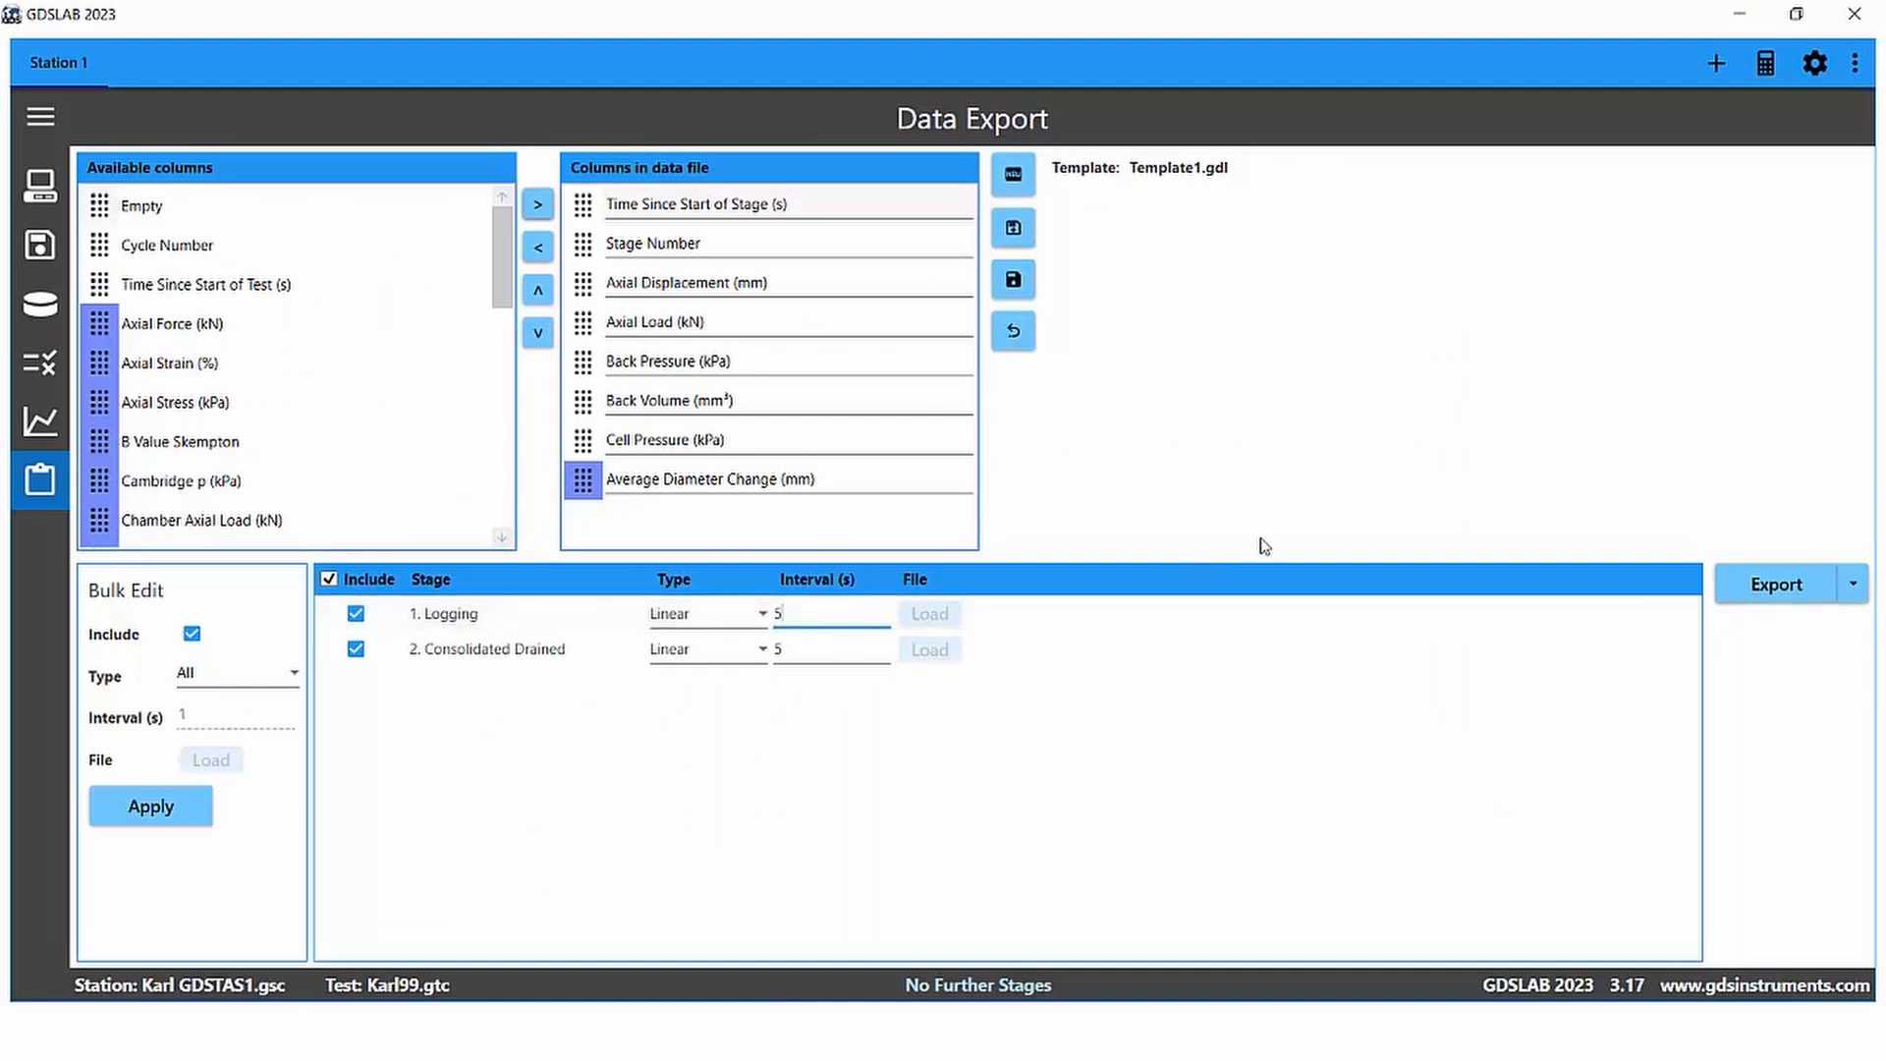
pyautogui.click(1787, 587)
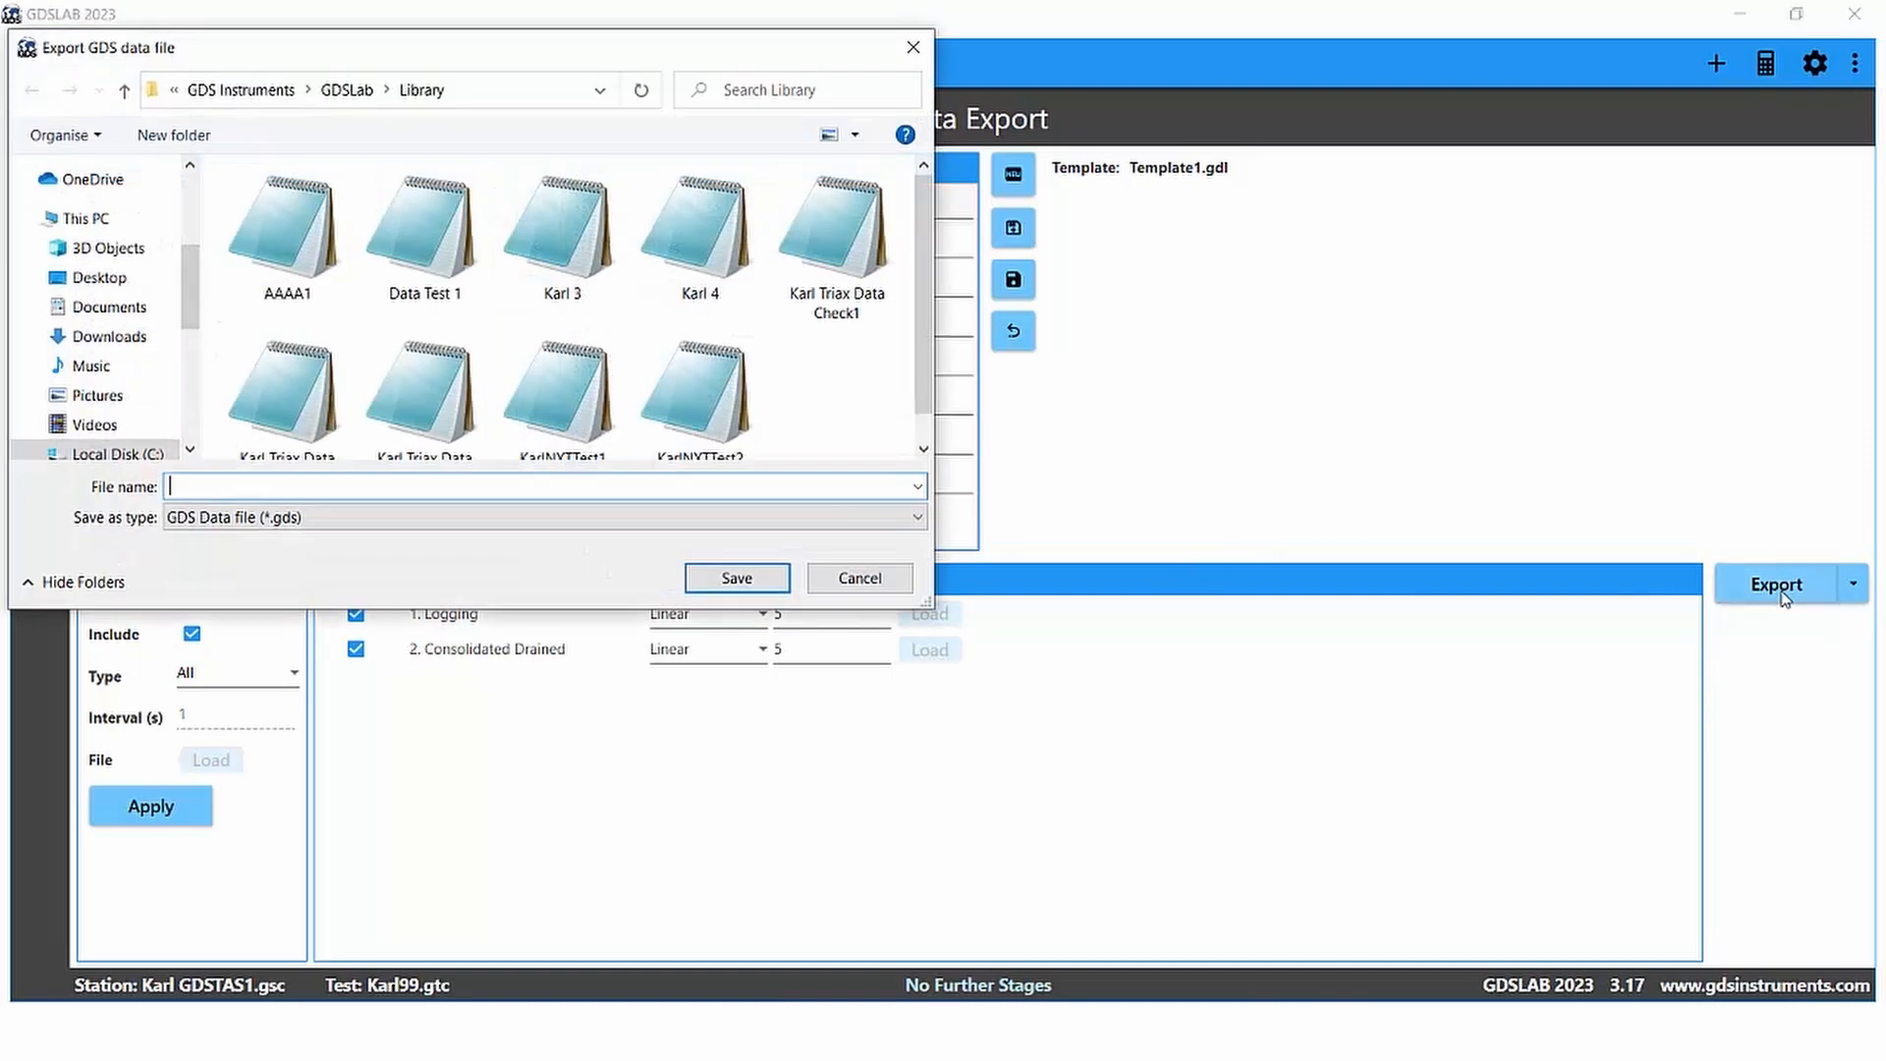
pyautogui.click(425, 236)
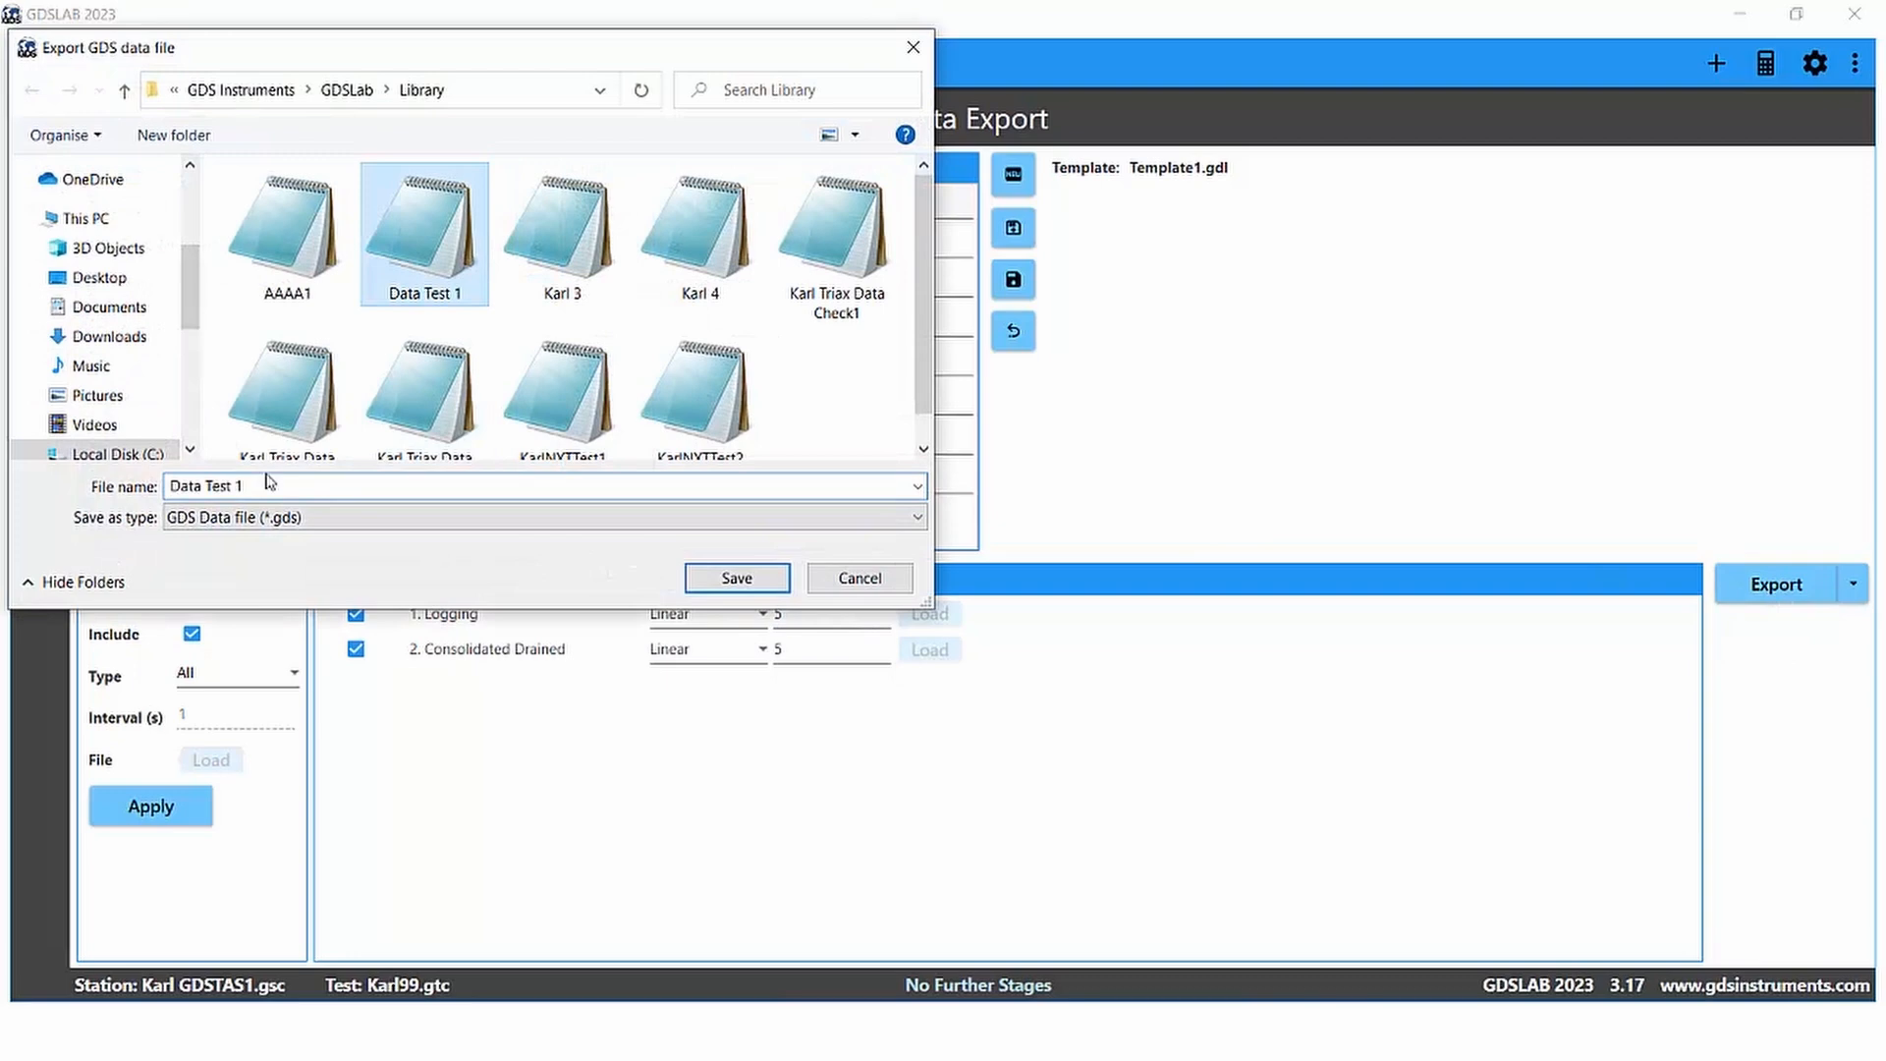
pyautogui.click(369, 483)
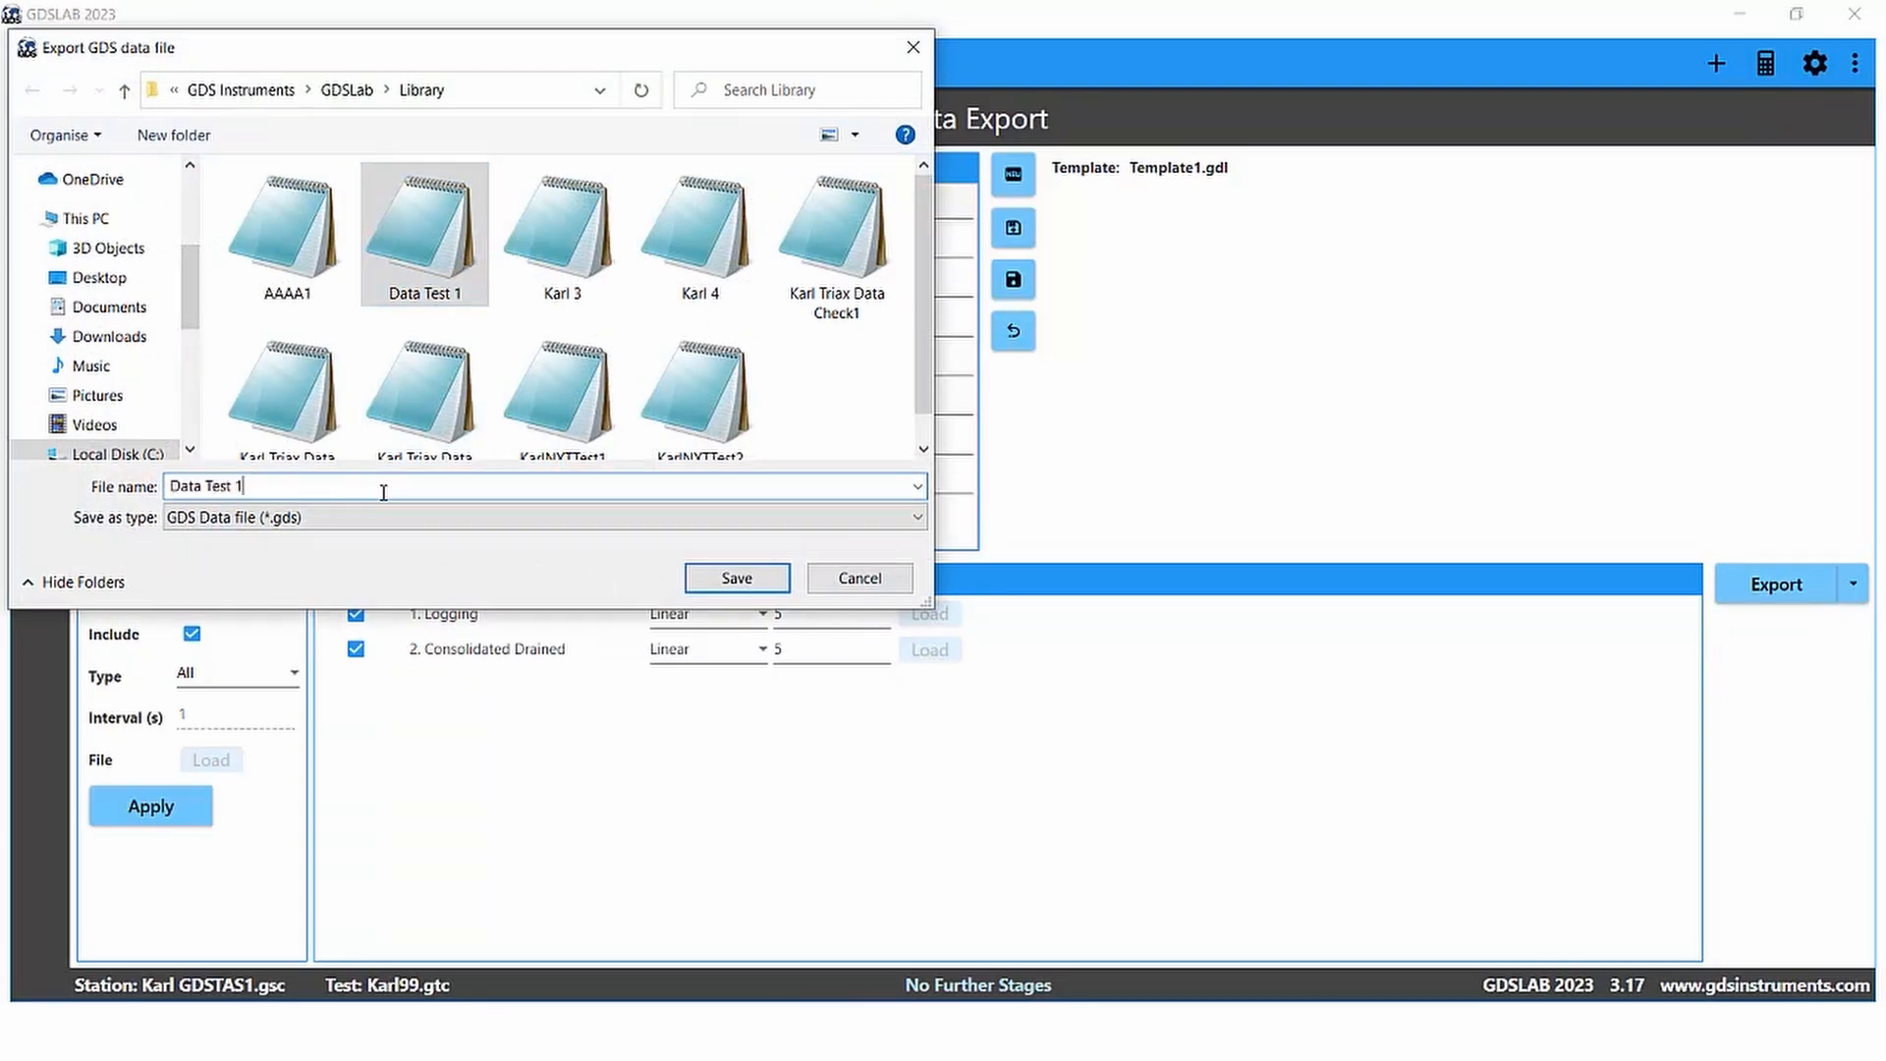
pyautogui.press('BackSpace')
pyautogui.write('2')
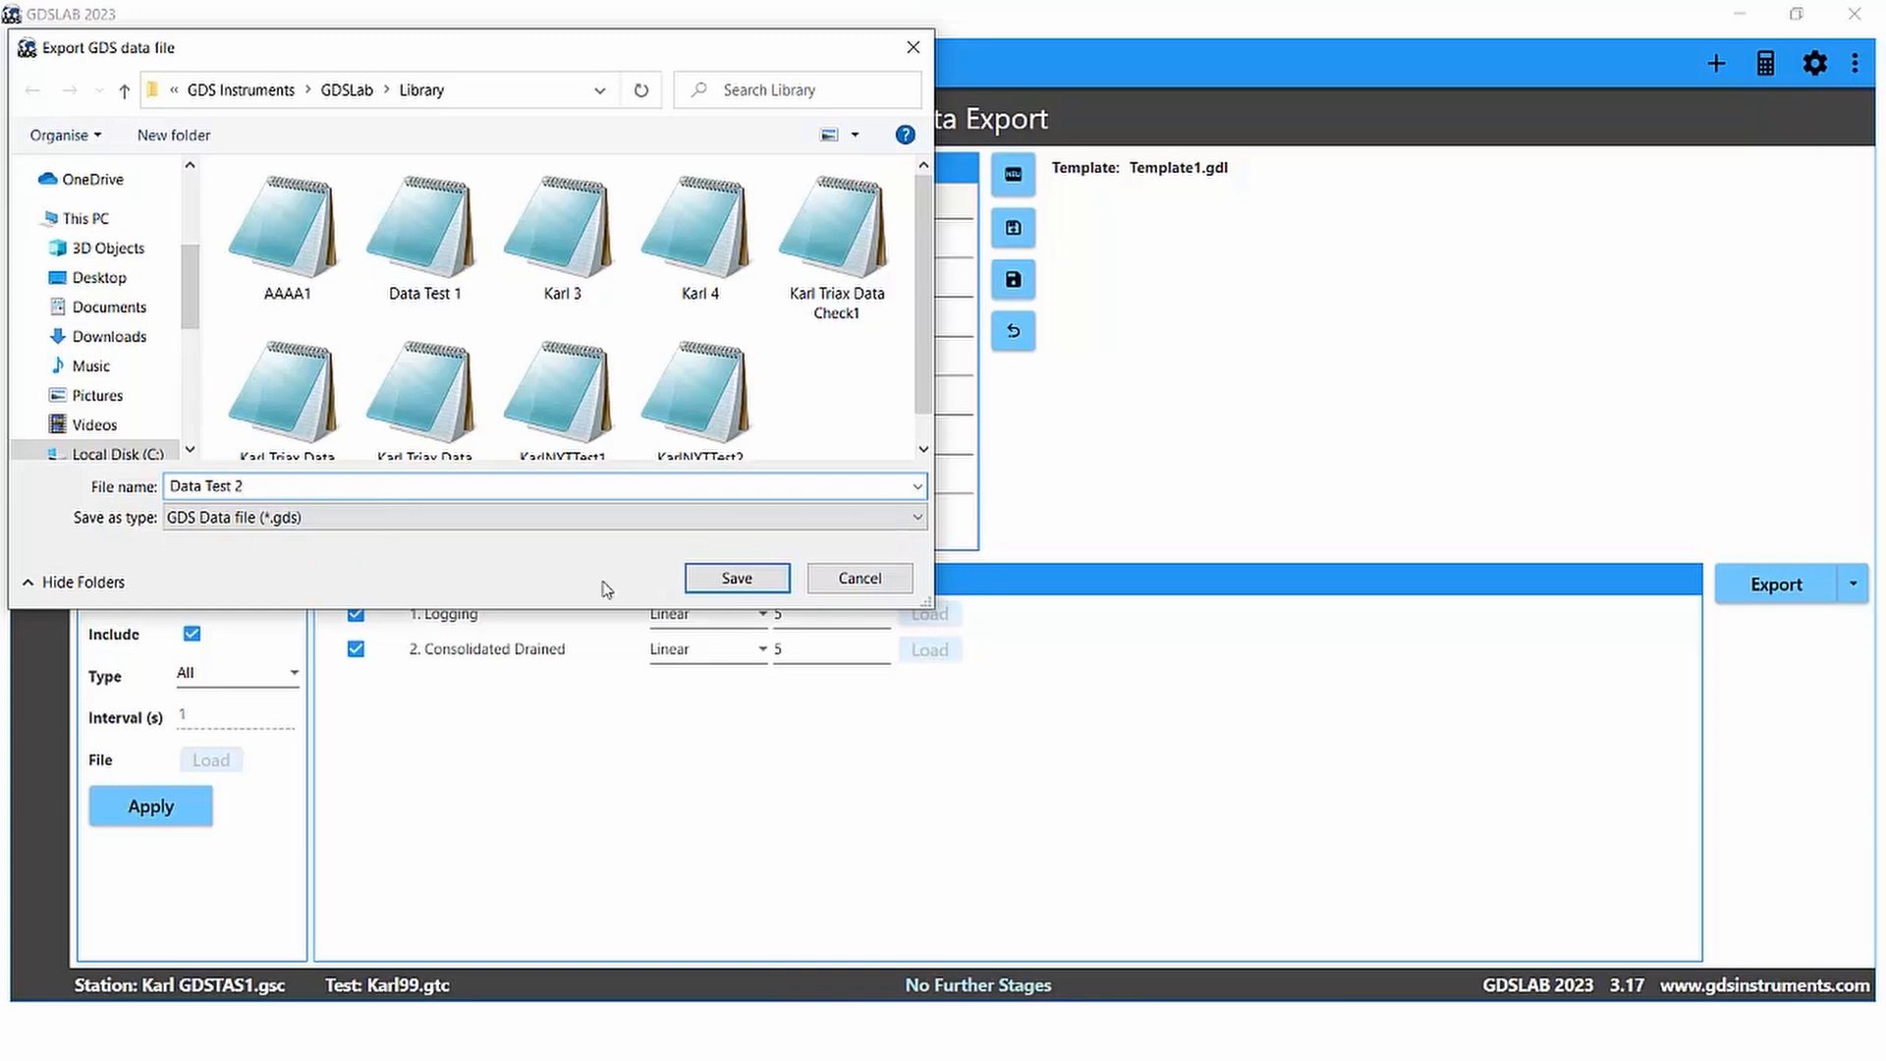
pyautogui.click(735, 577)
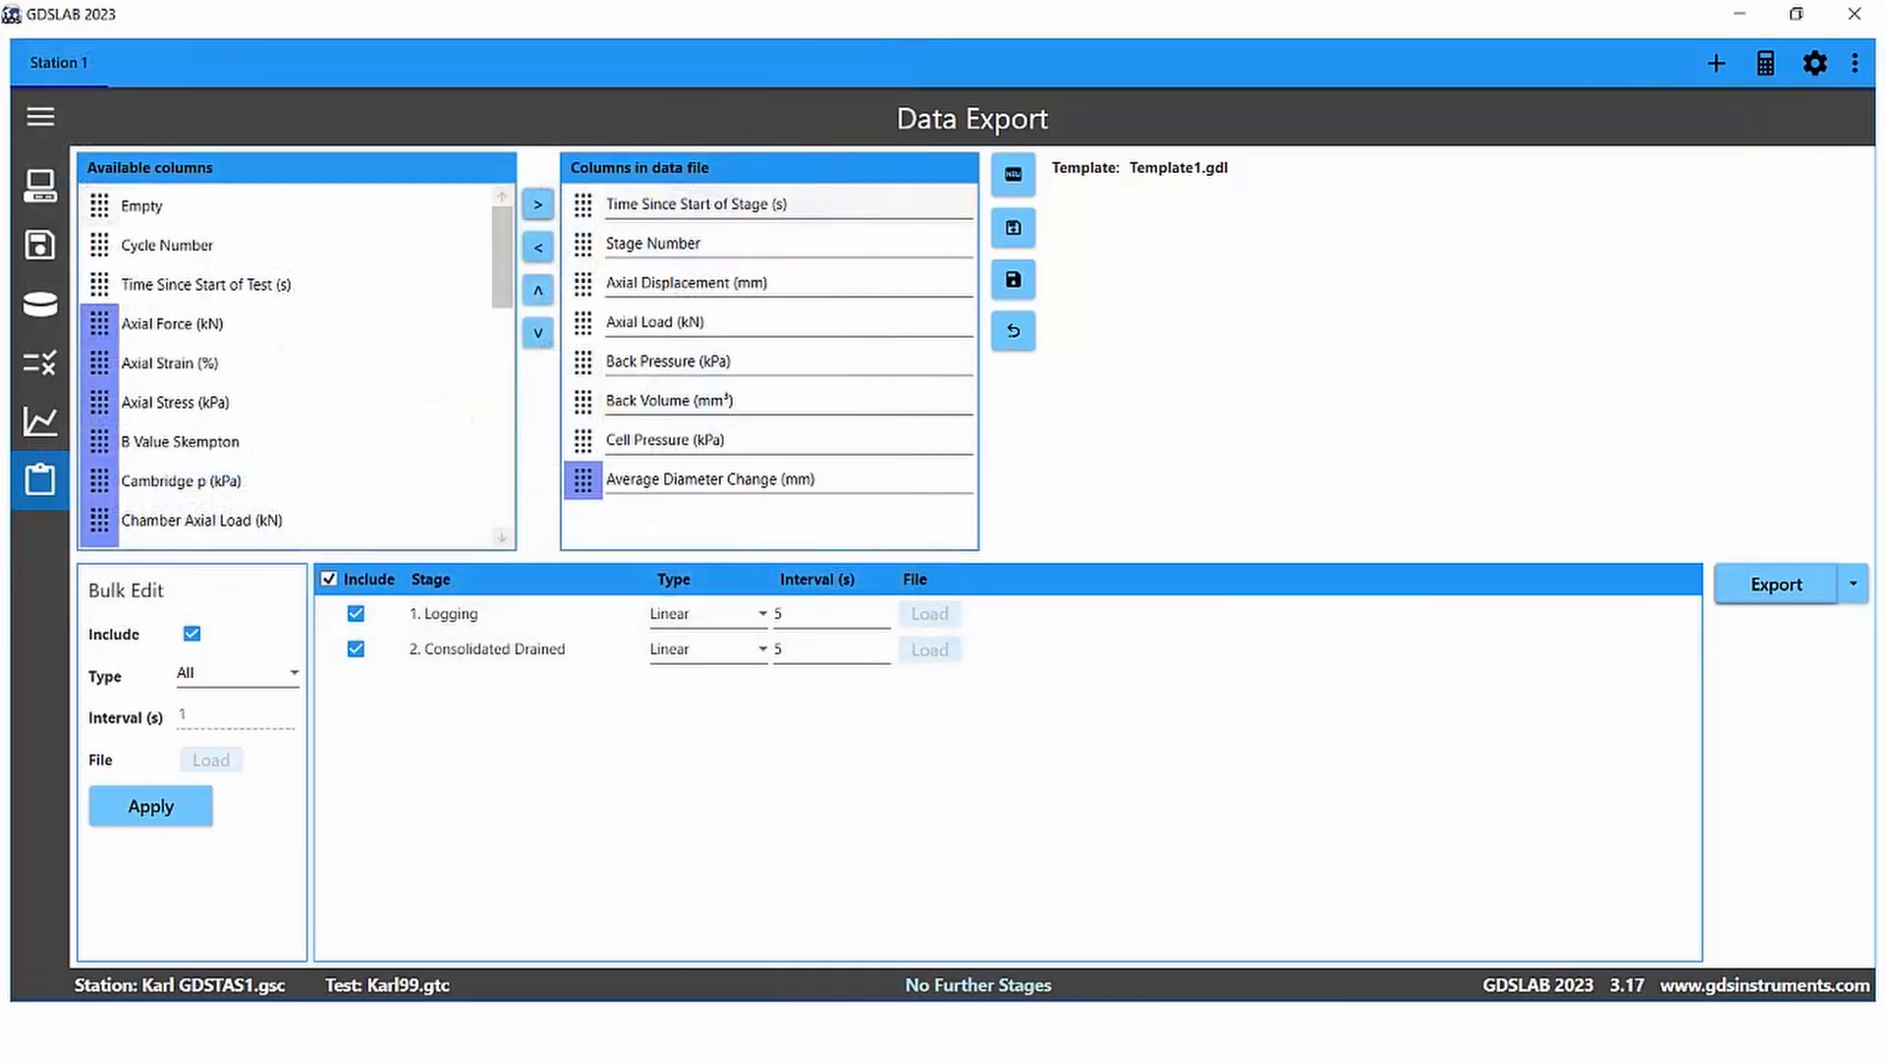
# Step: Open Data Test 2 from the Library folder in Notepad, review its data rows, then close it and the folder window
pyautogui.hotkey('alt', 'Tab')
pyautogui.click(404, 285)
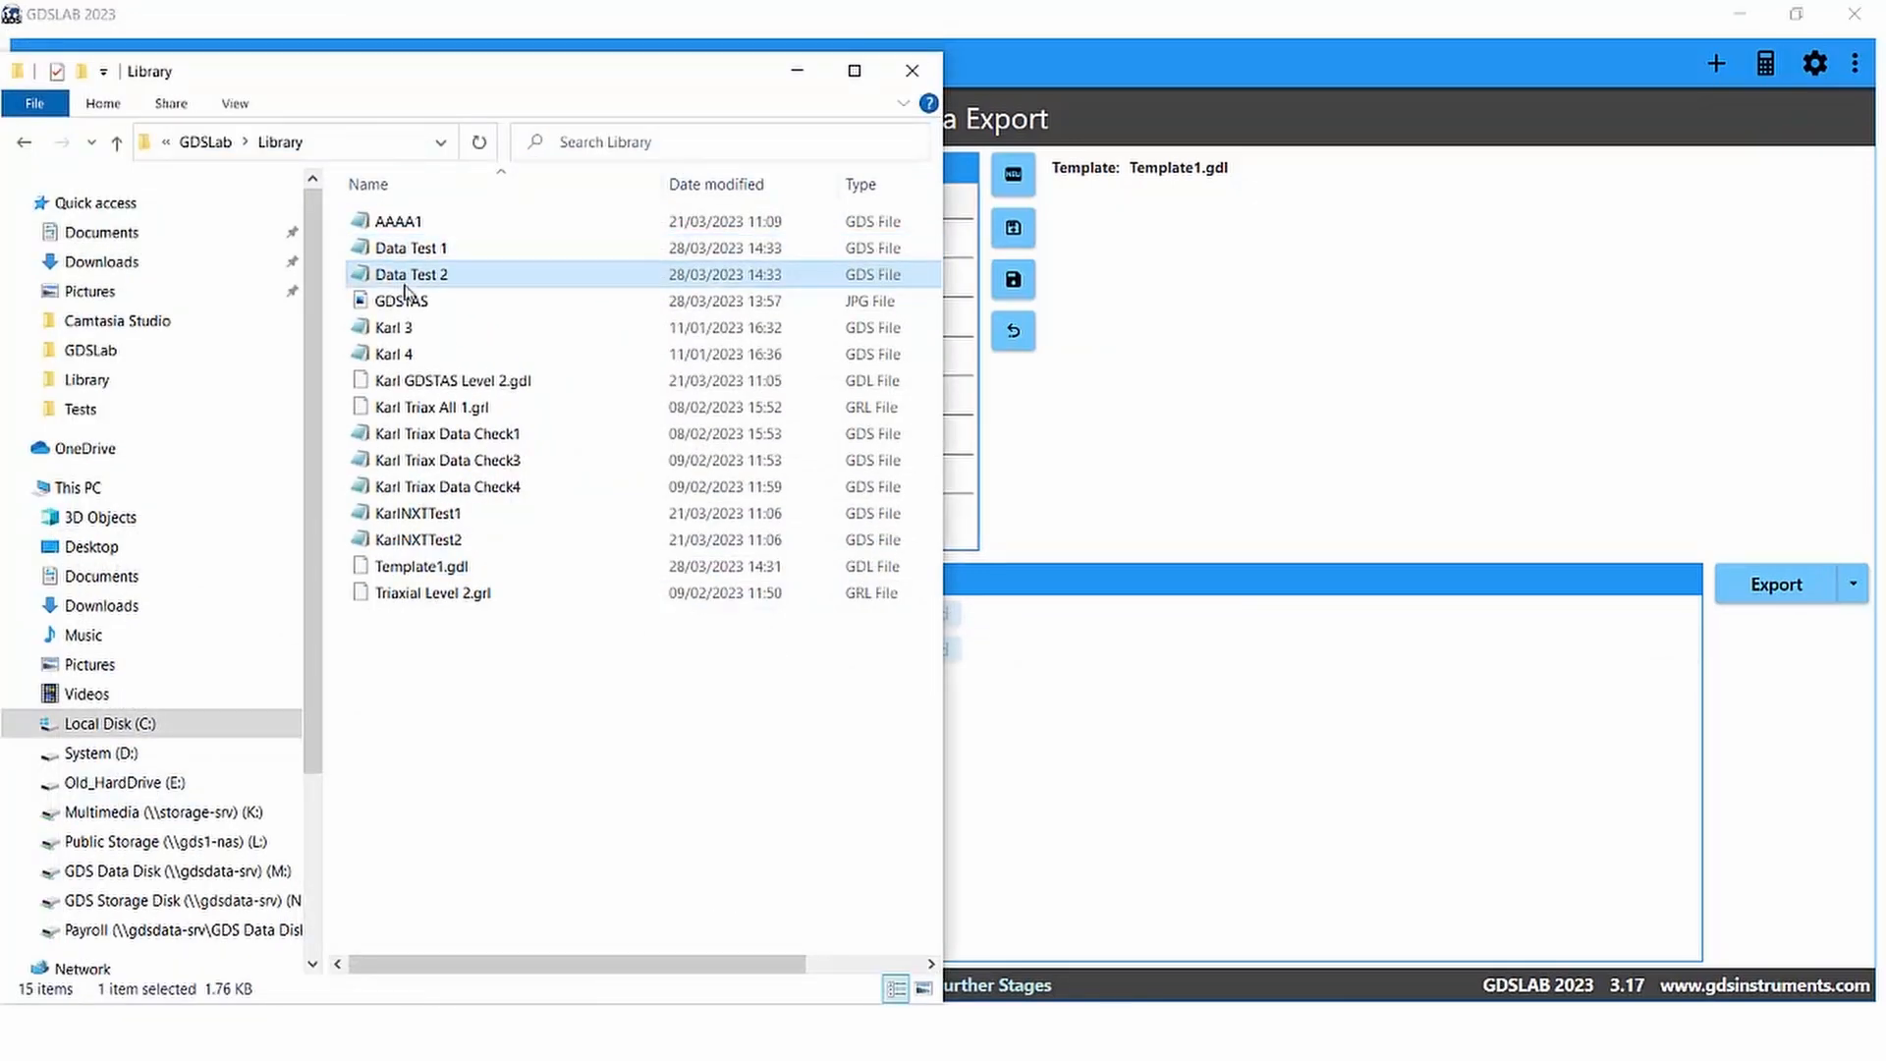
pyautogui.doubleClick(405, 285)
pyautogui.scroll(-4, 525, 503)
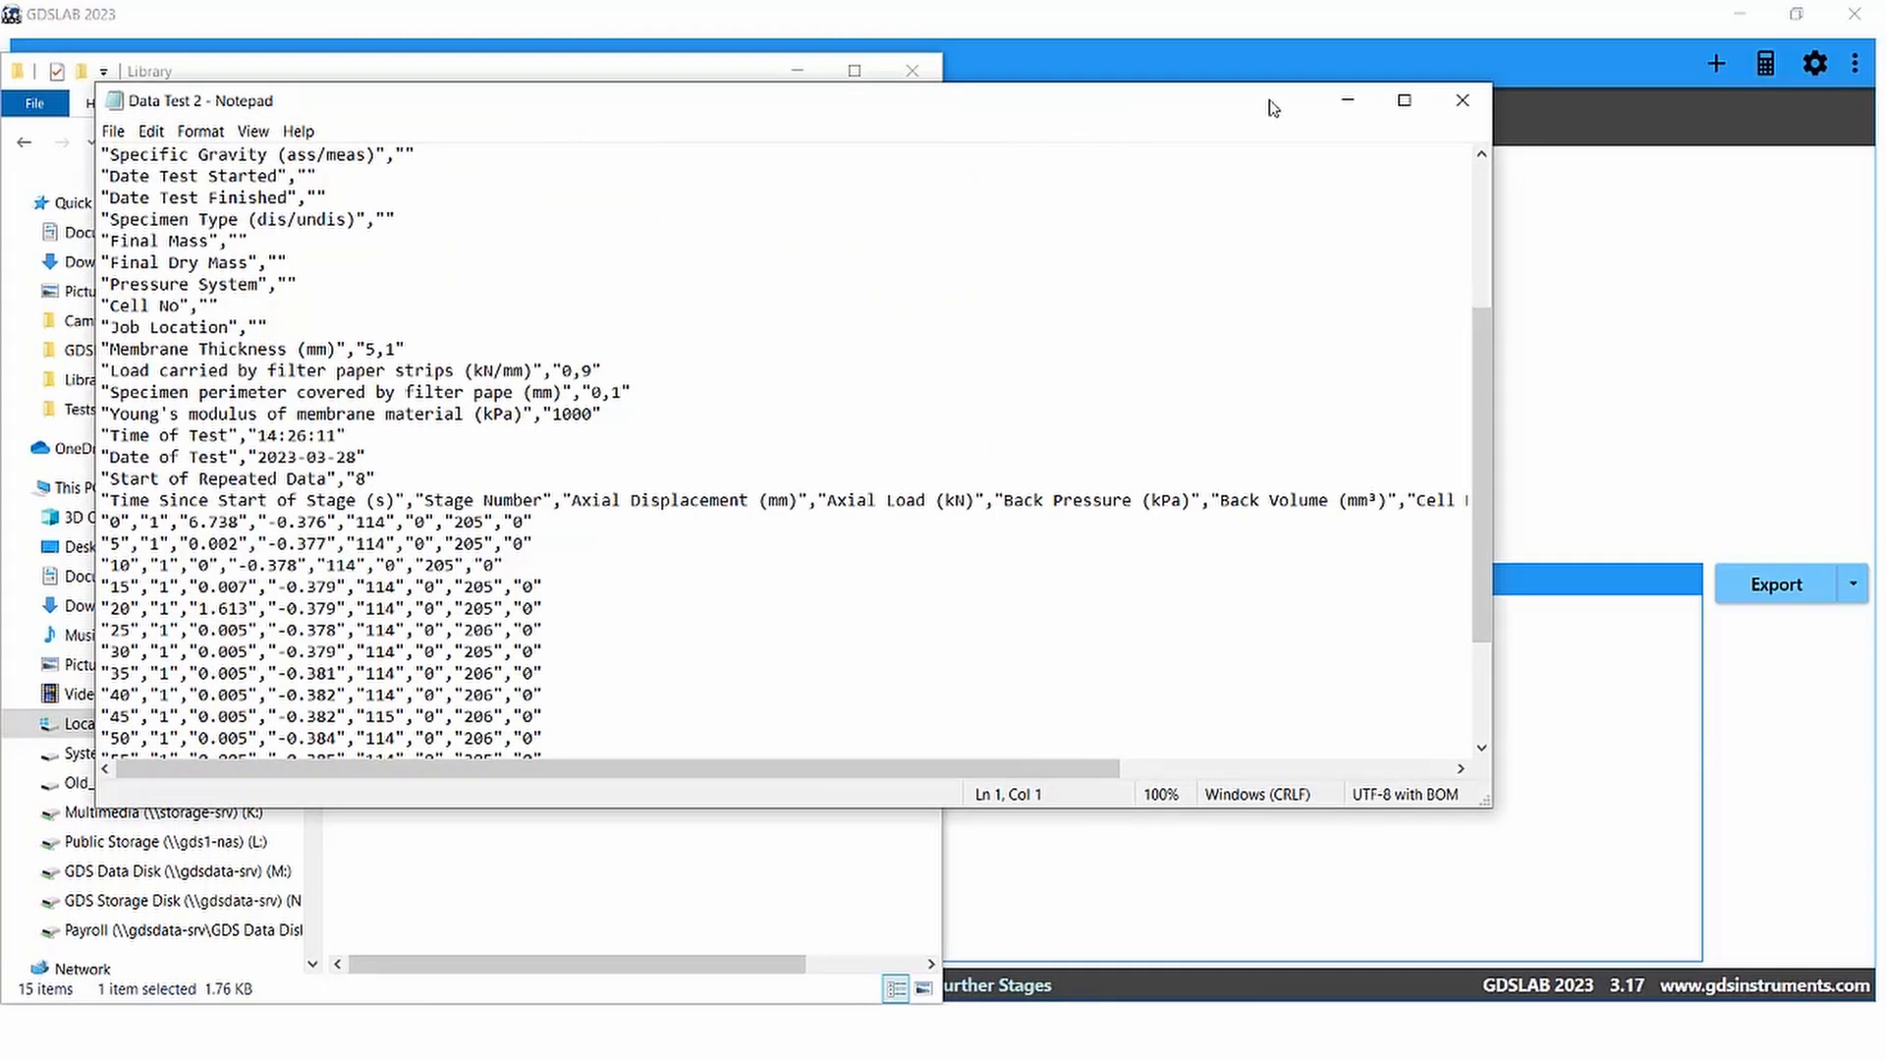
pyautogui.click(1346, 106)
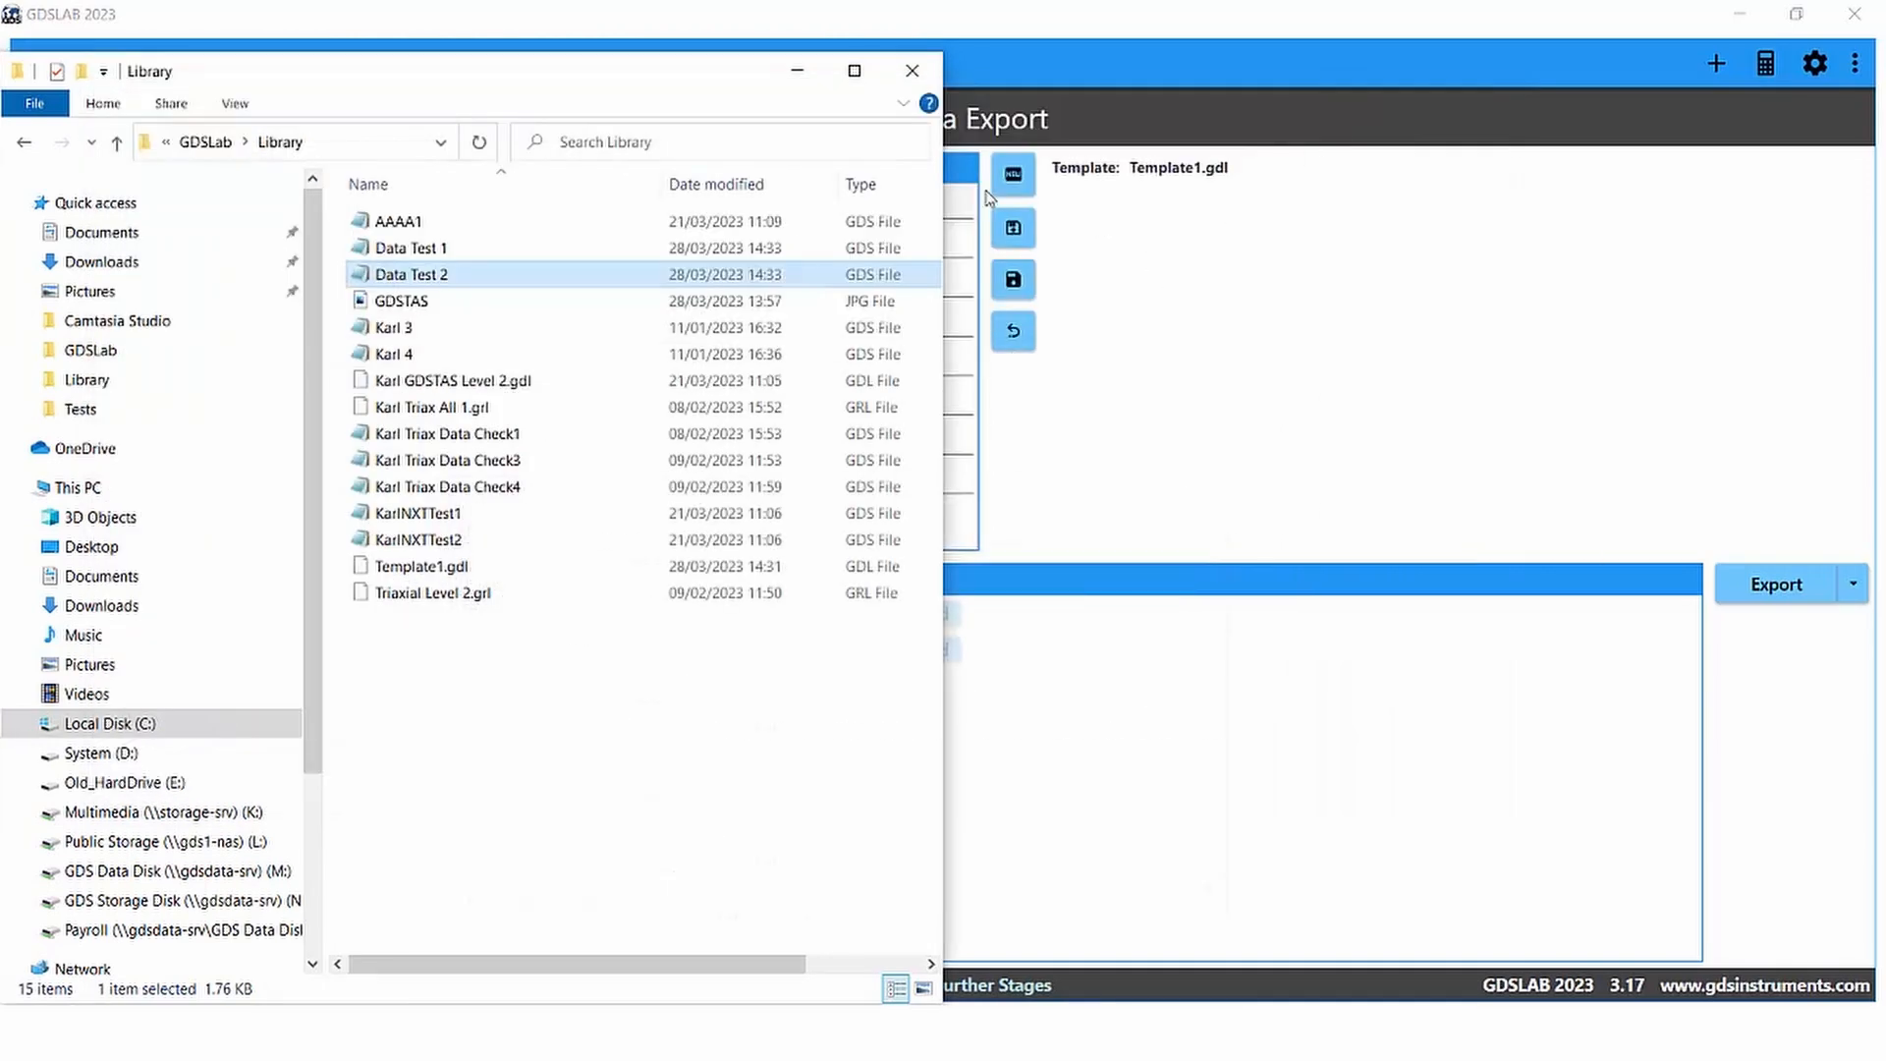
pyautogui.click(799, 76)
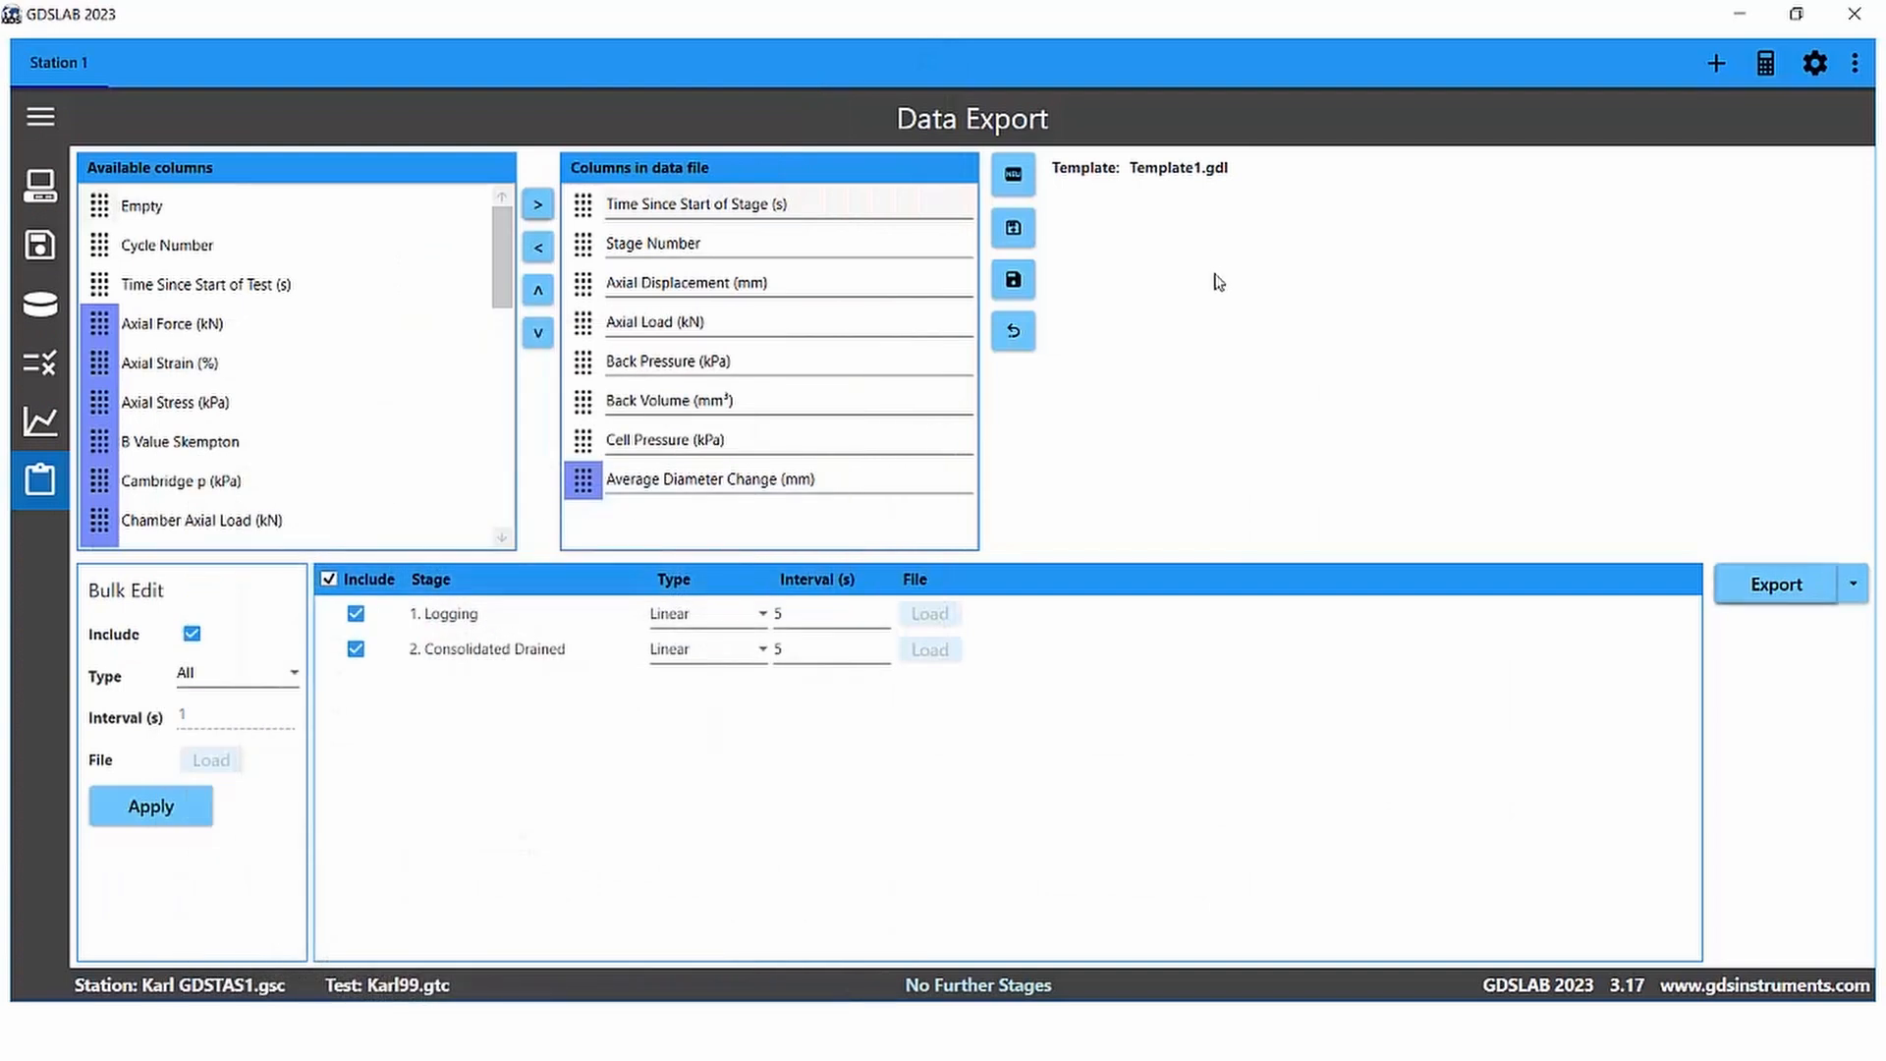